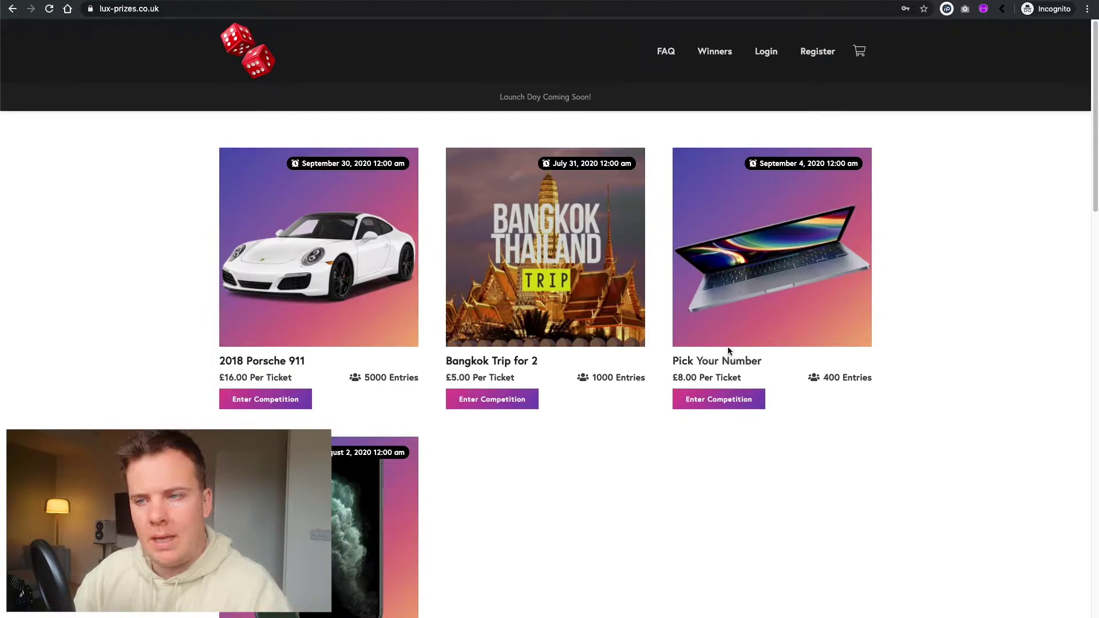
- Open the Pick Your Number competition and show ticket numbers 81 to 120
click(736, 361)
scroll(584, 309, down, 5)
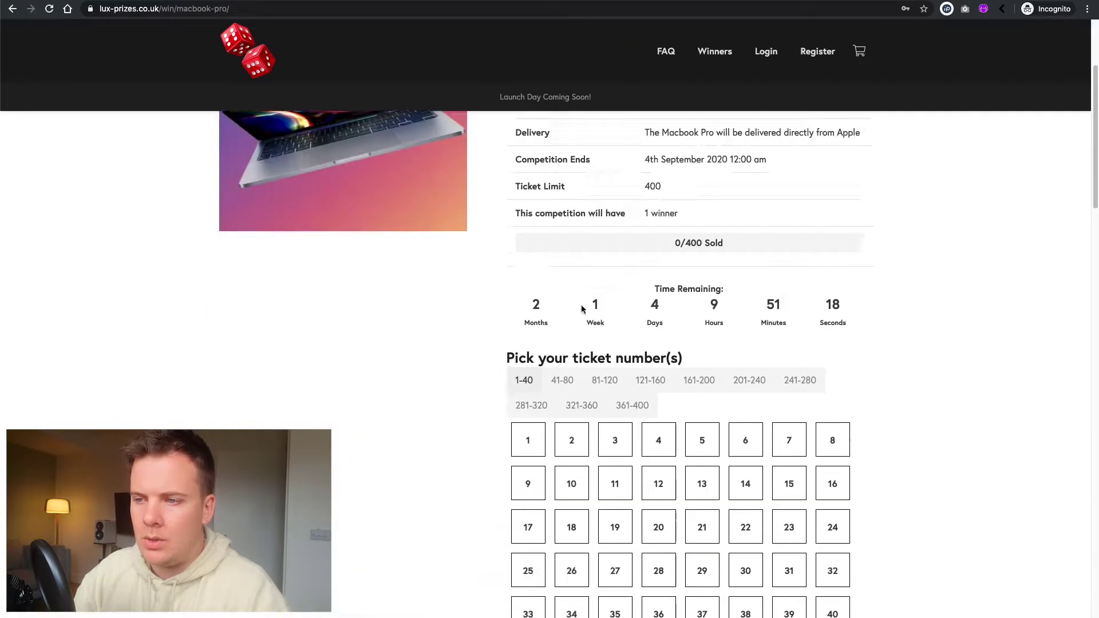
click(595, 259)
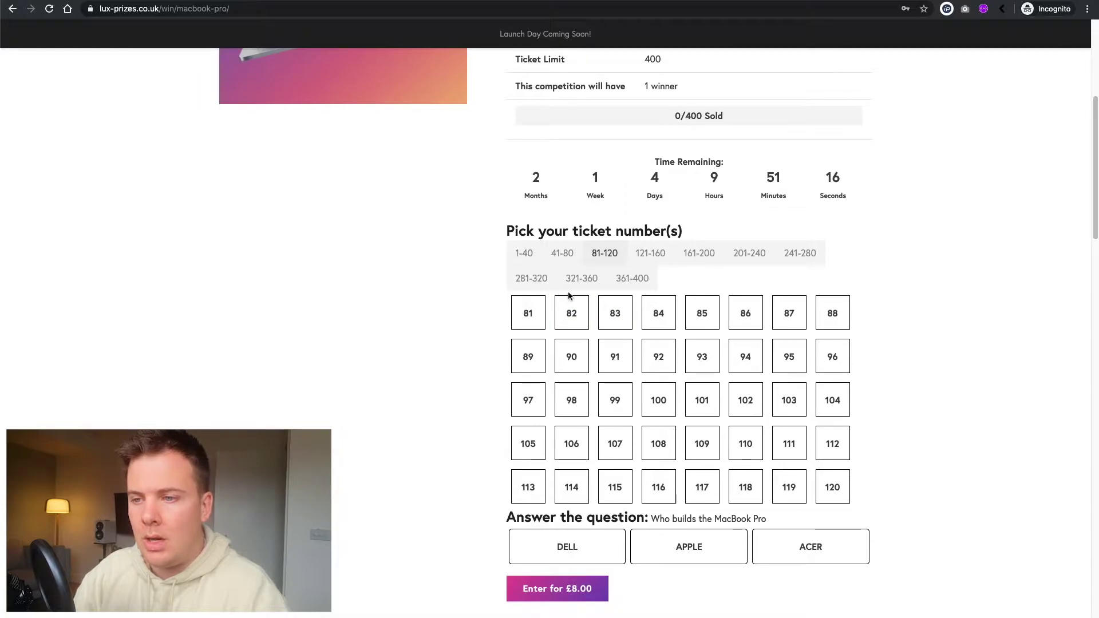
- Try picking a ticket twice, dismissing the must-be-logged-in notice each time
click(541, 318)
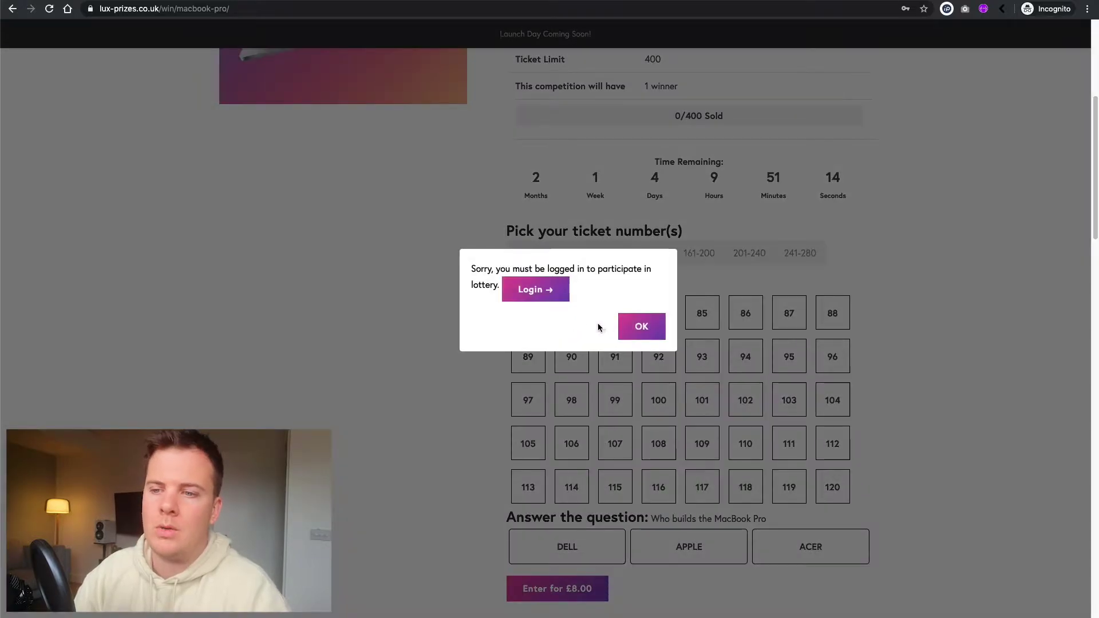
click(641, 326)
click(528, 313)
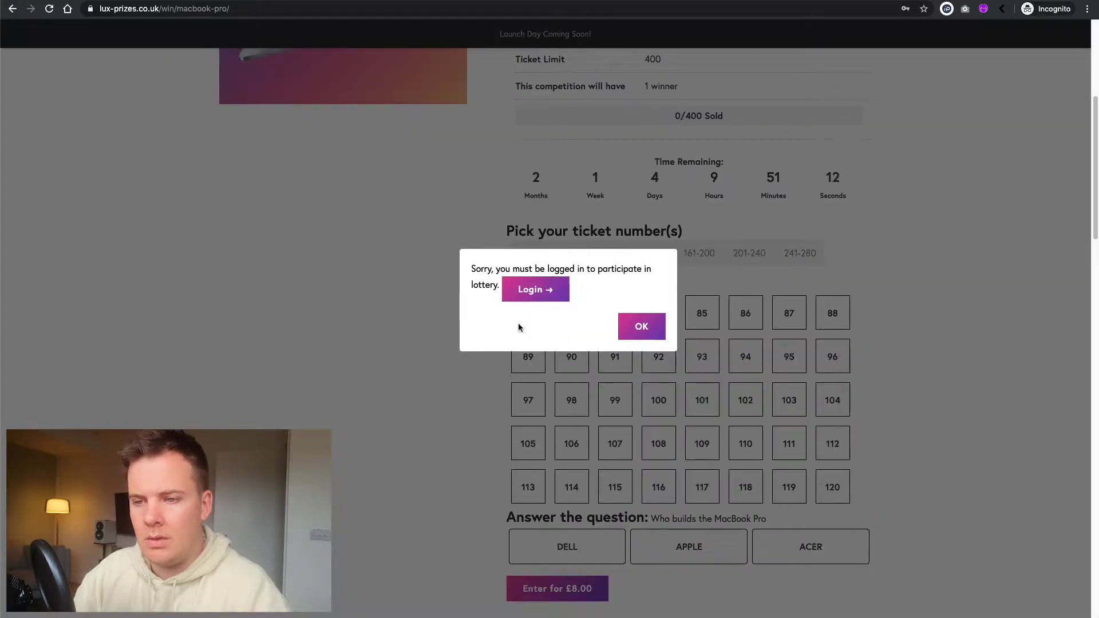
click(640, 326)
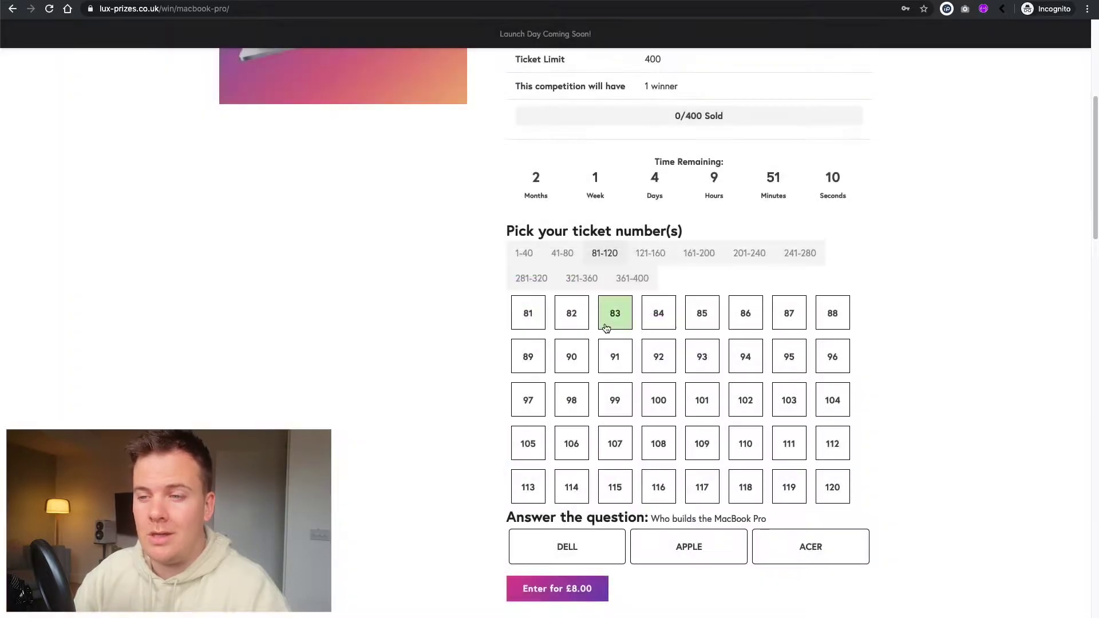
scroll(606, 327, up, 6)
- Sign up with the customer's e-mail and a password, accepting the terms of service and privacy policy
click(810, 54)
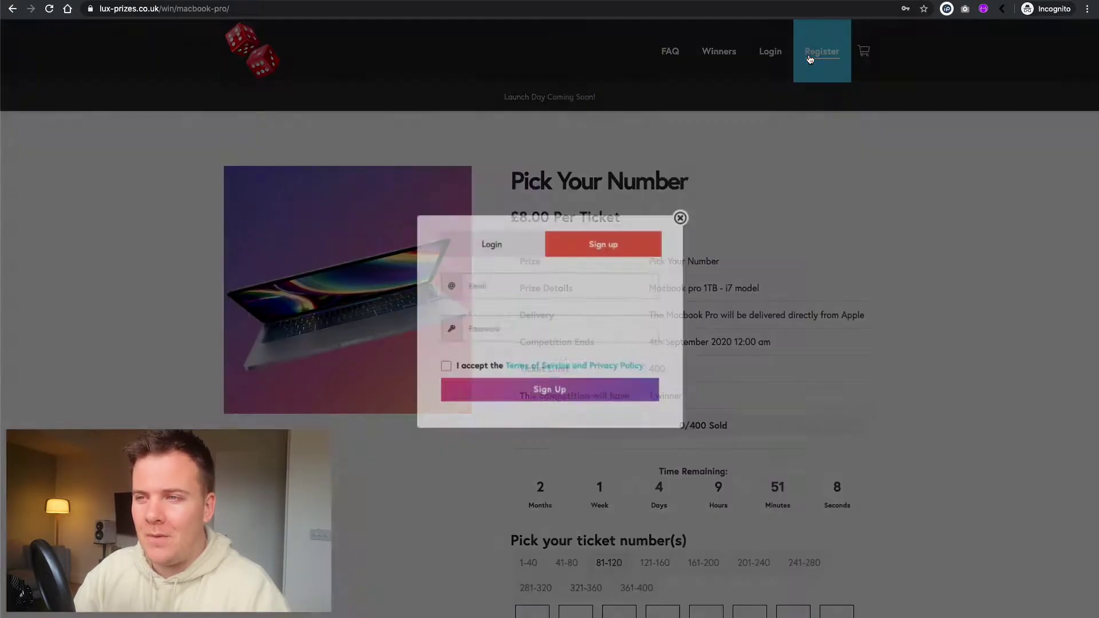
click(573, 287)
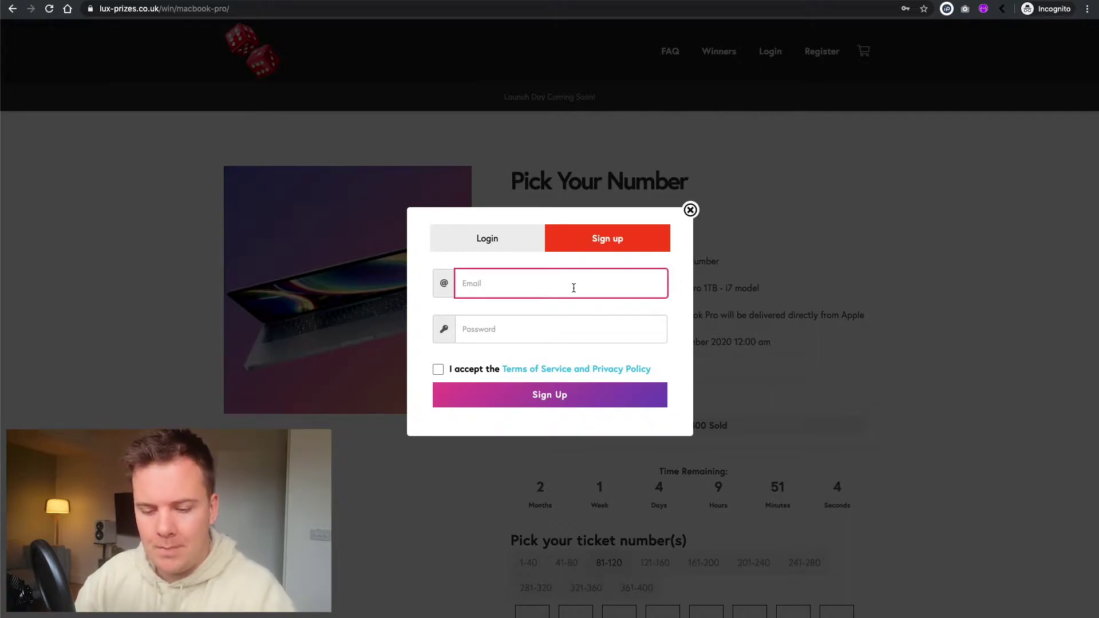
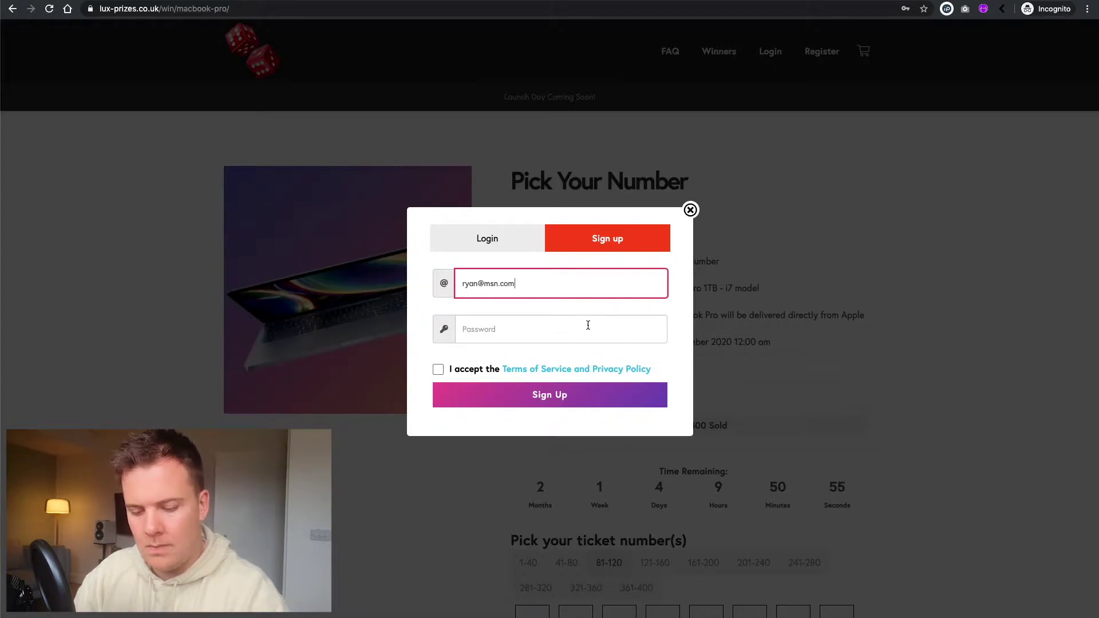
click(587, 325)
text(123456)
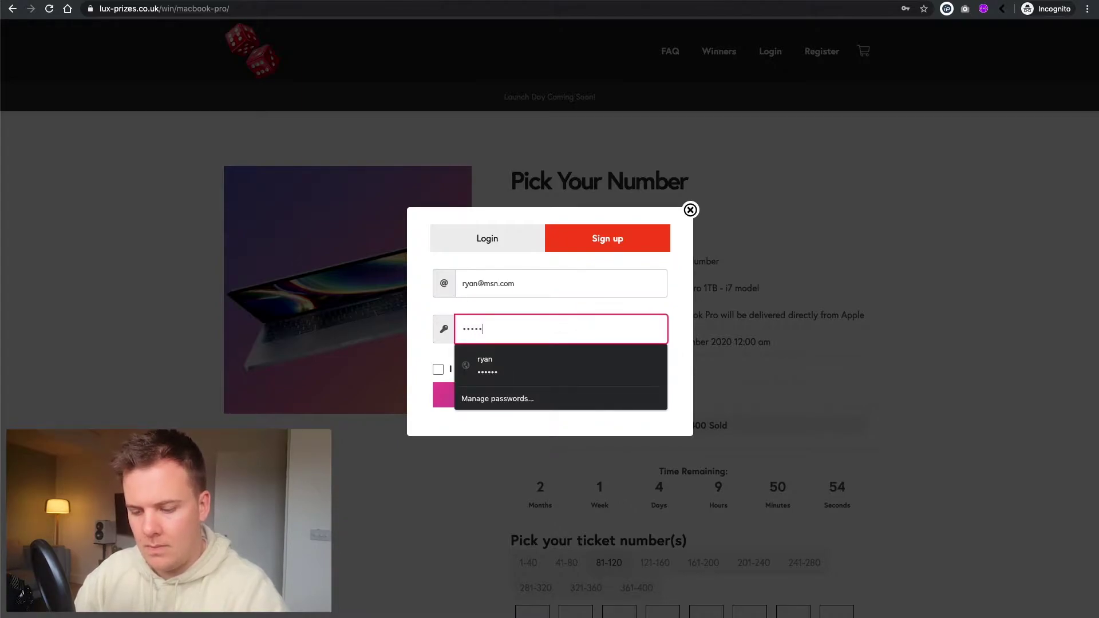
click(428, 362)
click(438, 369)
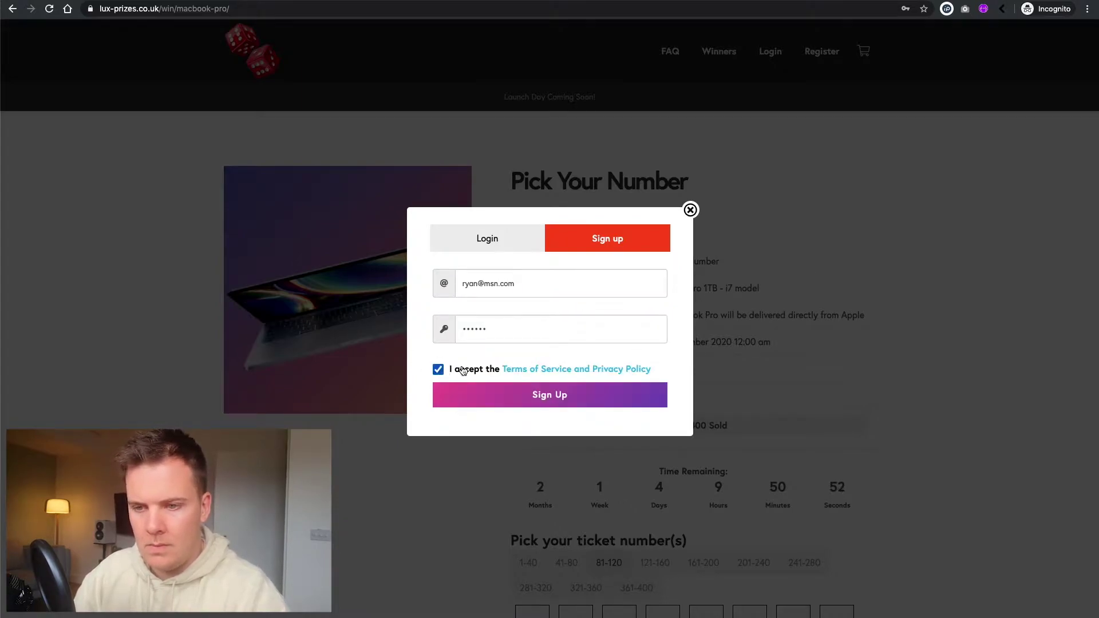
click(522, 399)
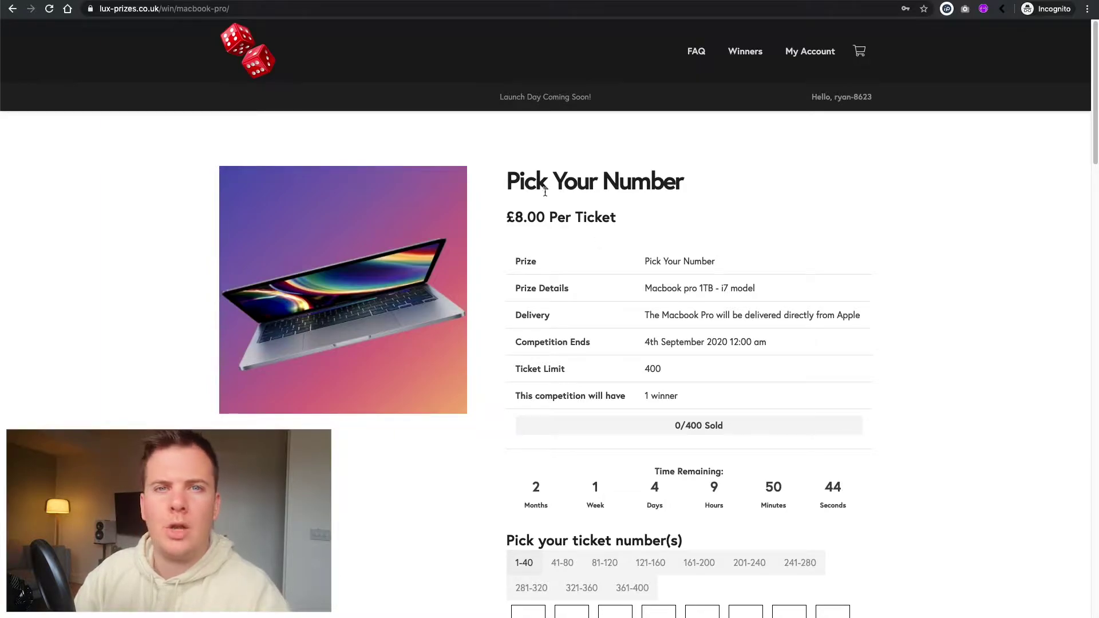
- Show the 81–120 ticket range and select tickets 81 to 85
drag(508, 182, 684, 182)
scroll(610, 204, down, 1)
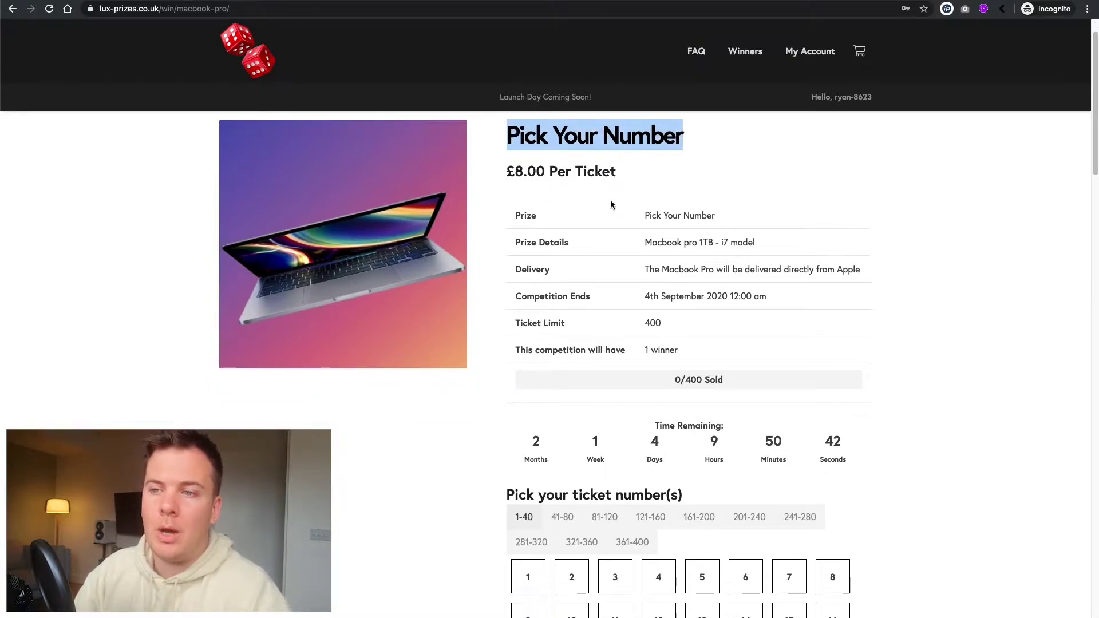
scroll(601, 207, down, 1)
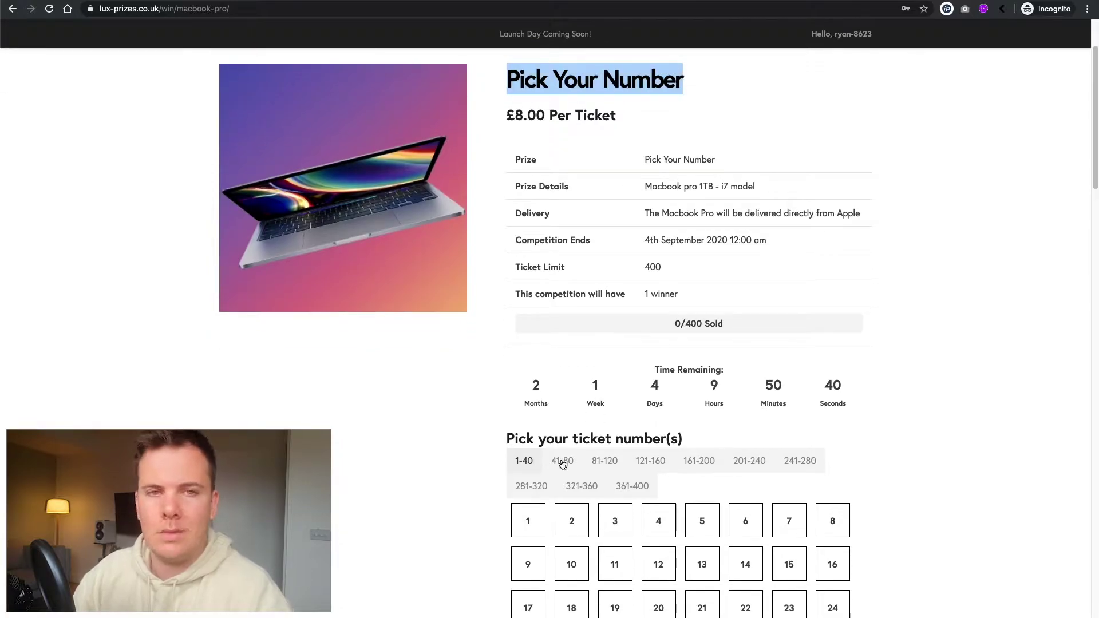
scroll(559, 456, down, 6)
scroll(552, 113, up, 1)
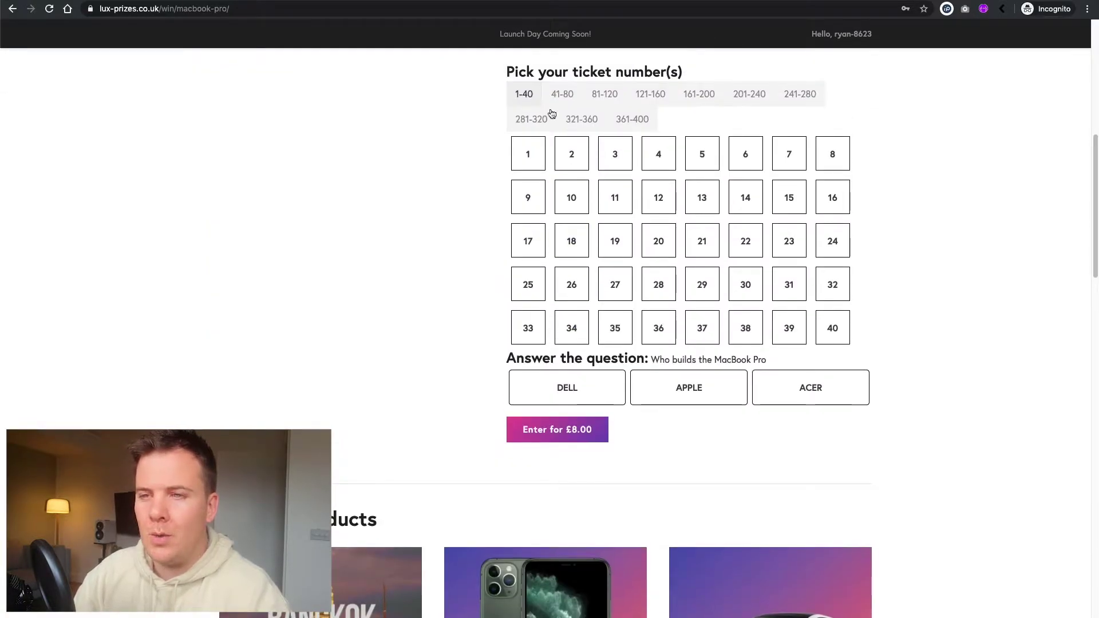
click(599, 96)
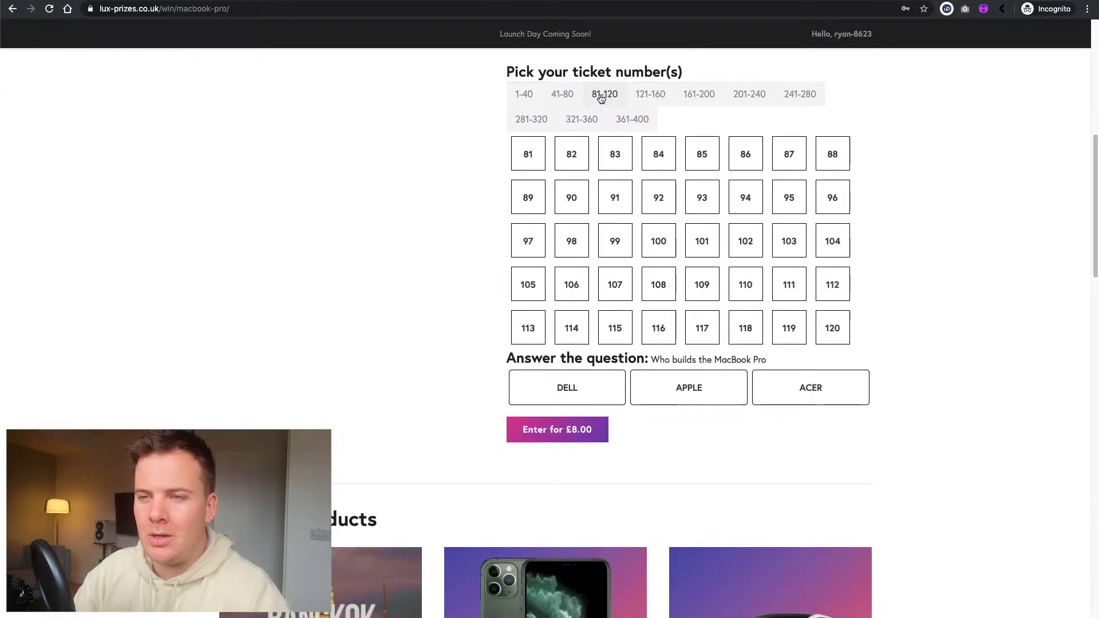
click(571, 155)
click(616, 160)
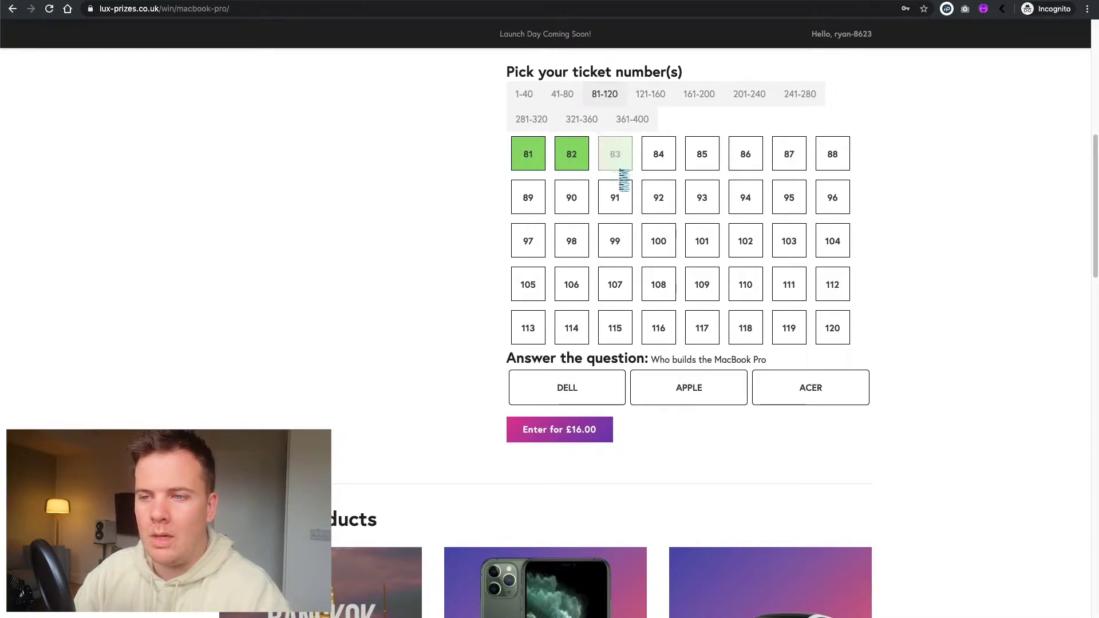
click(653, 159)
click(703, 156)
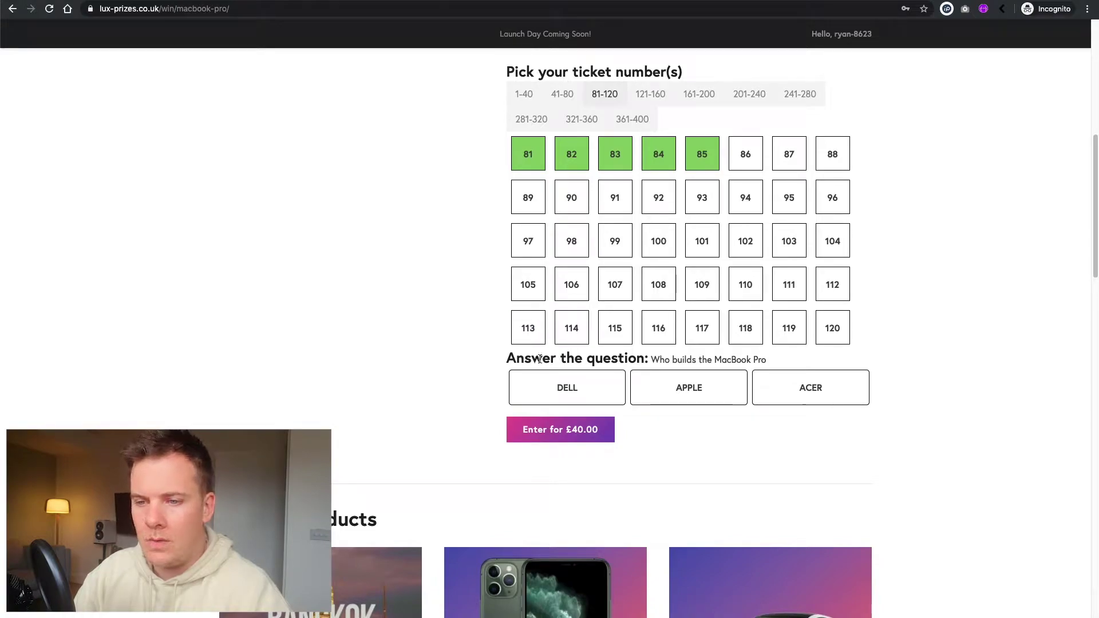
- Answer APPLE to the MacBook question and enter the five tickets for £40.00
drag(651, 359, 759, 359)
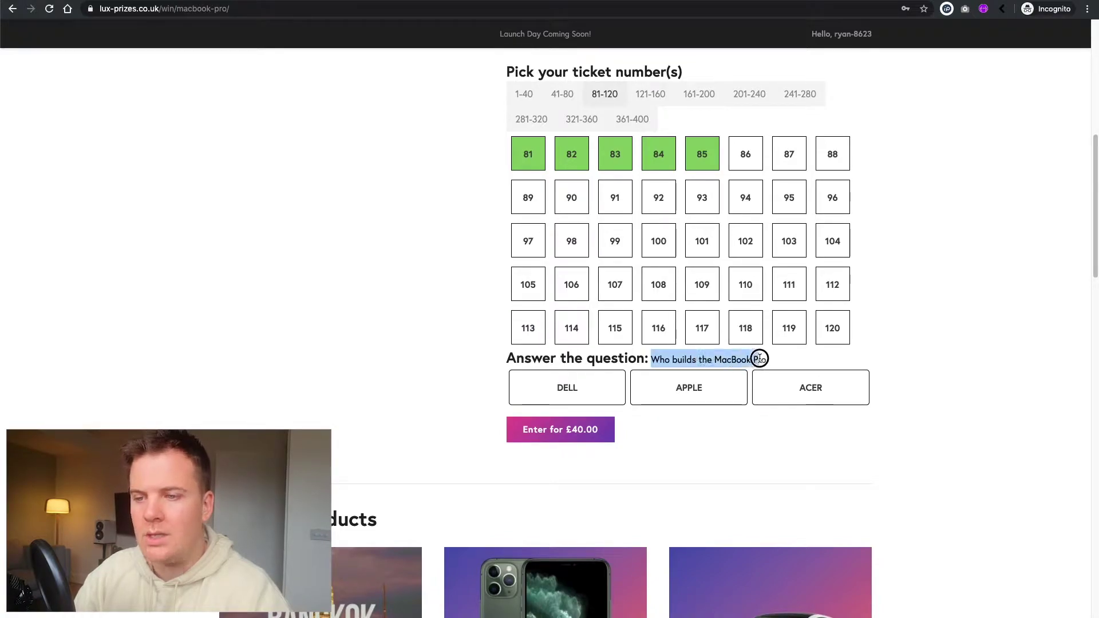
click(750, 362)
click(700, 389)
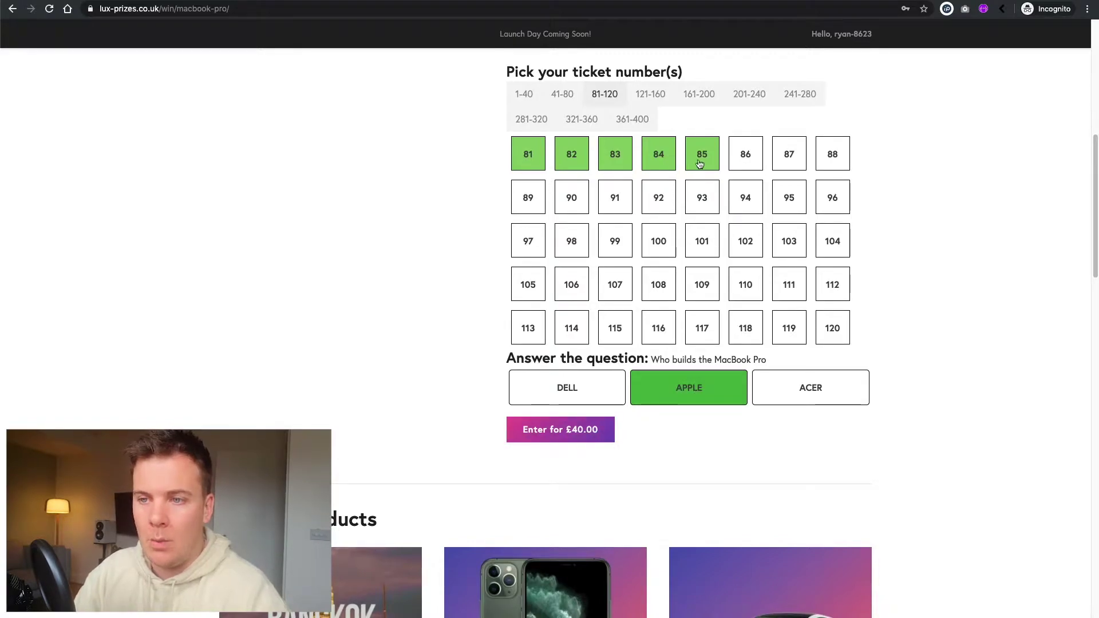
click(560, 433)
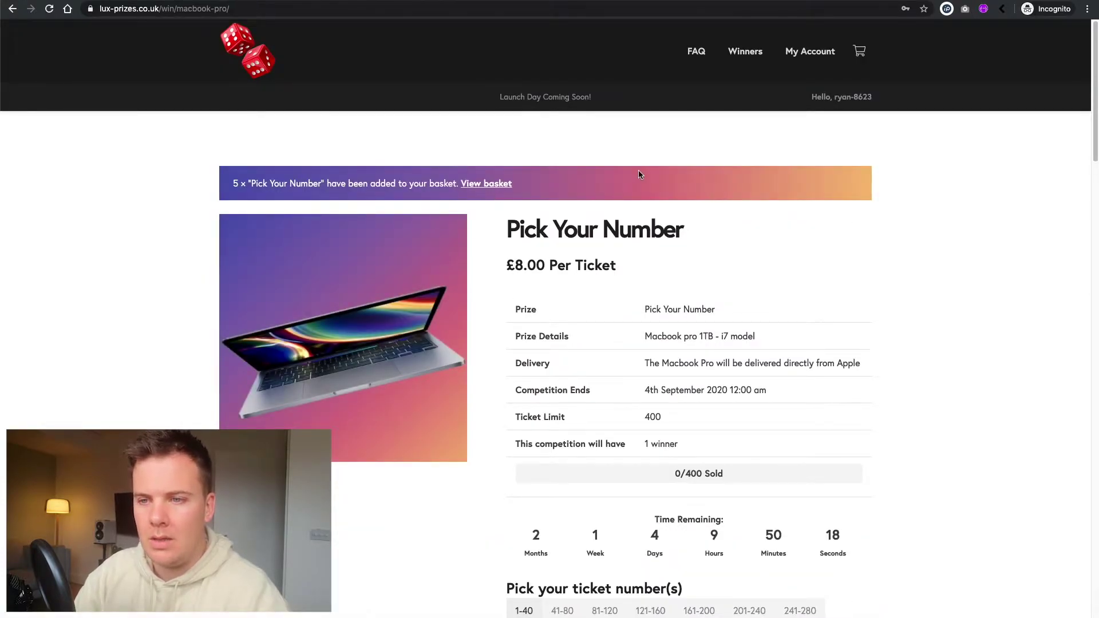
- Go back to the homepage and open the 2018 Porsche 911 competition page
click(258, 71)
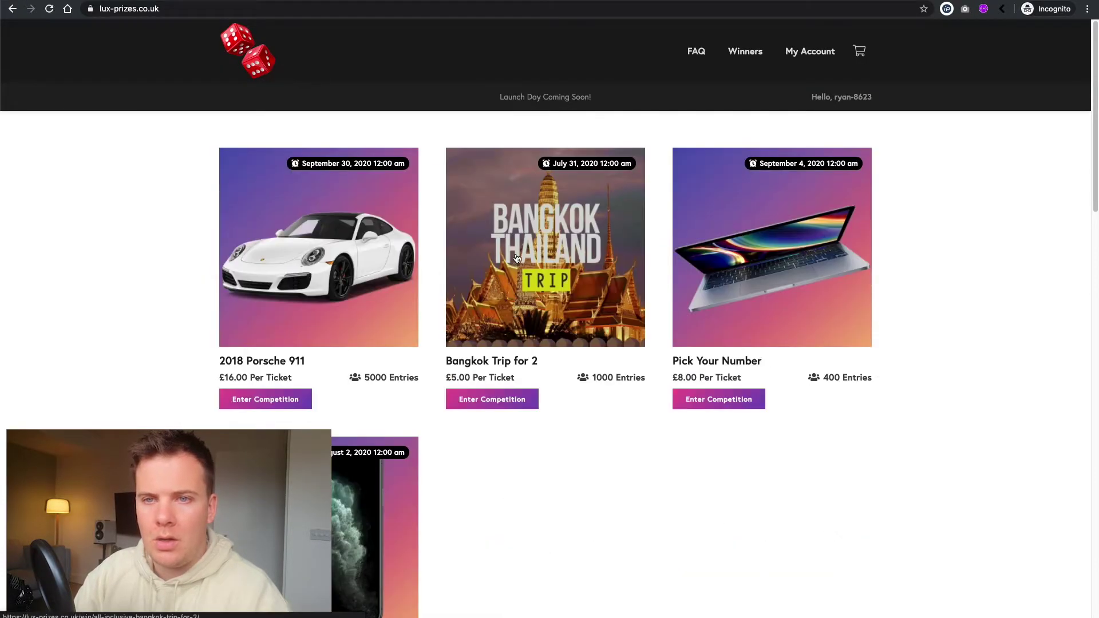
click(266, 399)
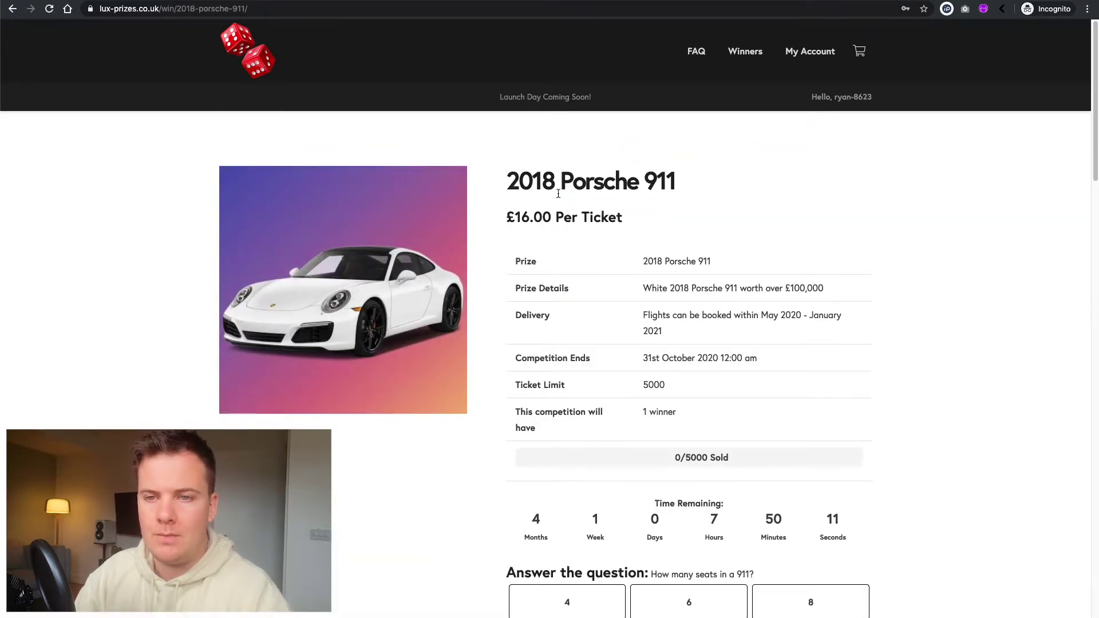
drag(558, 194, 667, 180)
scroll(667, 181, down, 2)
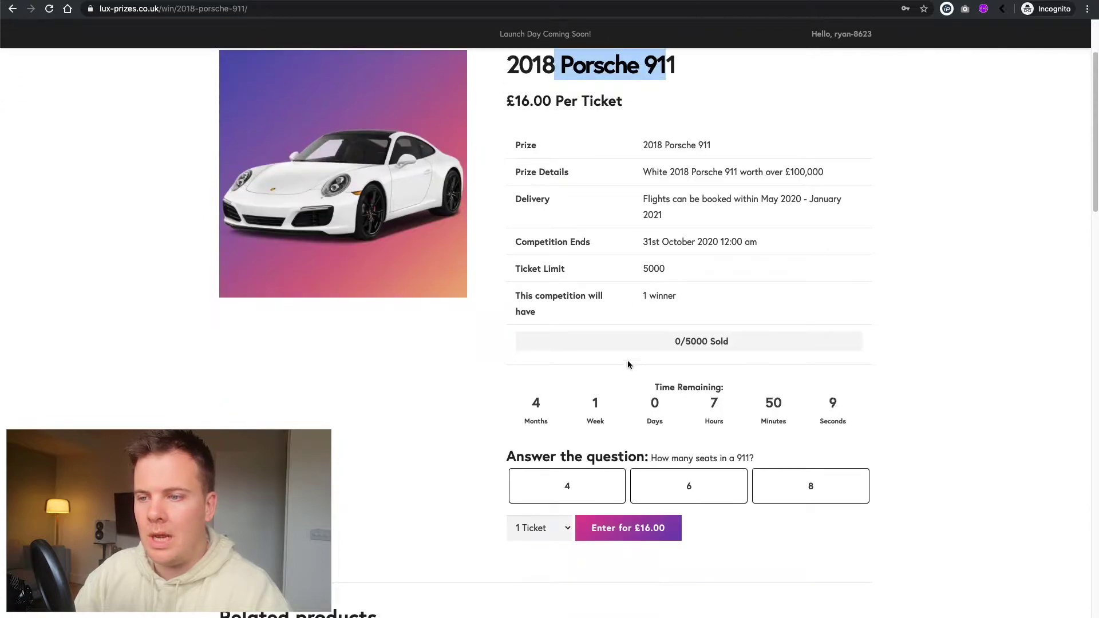
drag(502, 387, 765, 392)
click(611, 404)
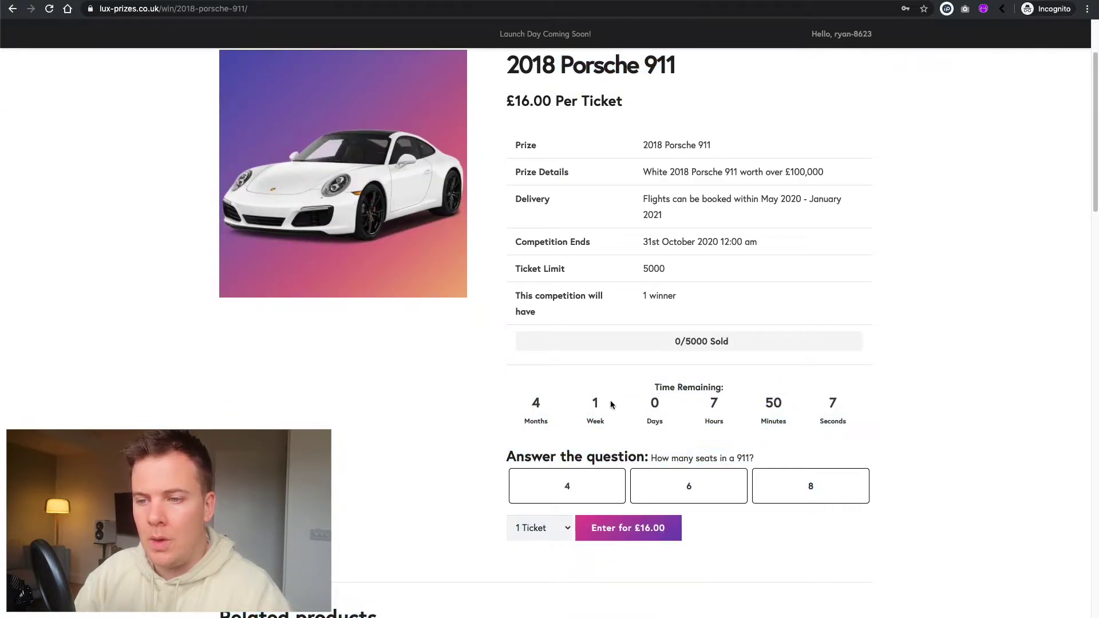
drag(529, 413, 571, 404)
click(572, 404)
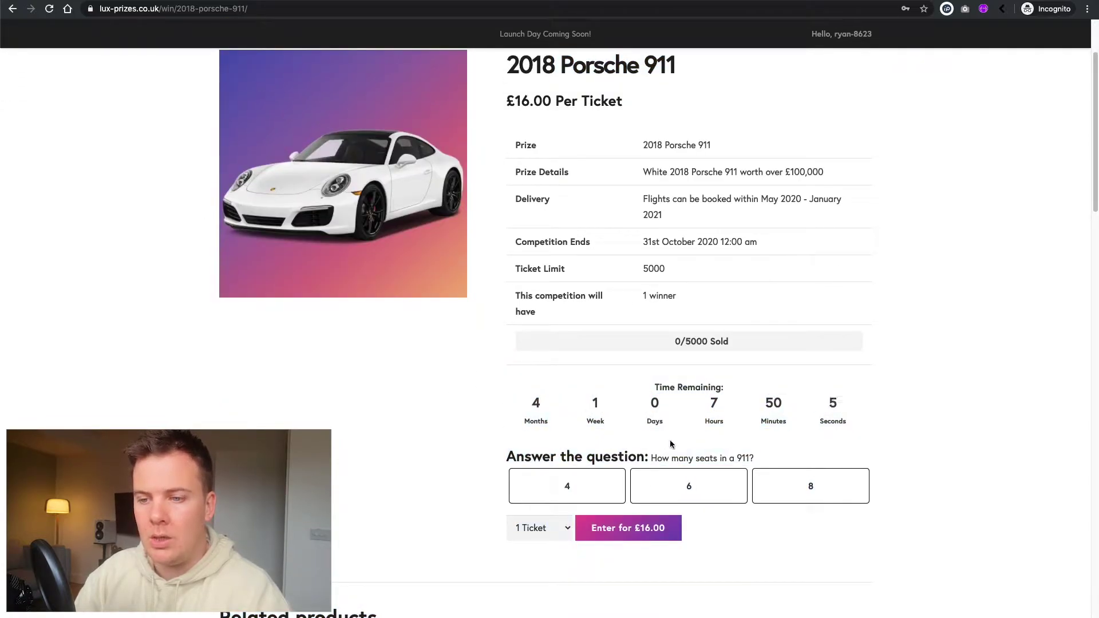
drag(506, 465, 630, 456)
click(621, 456)
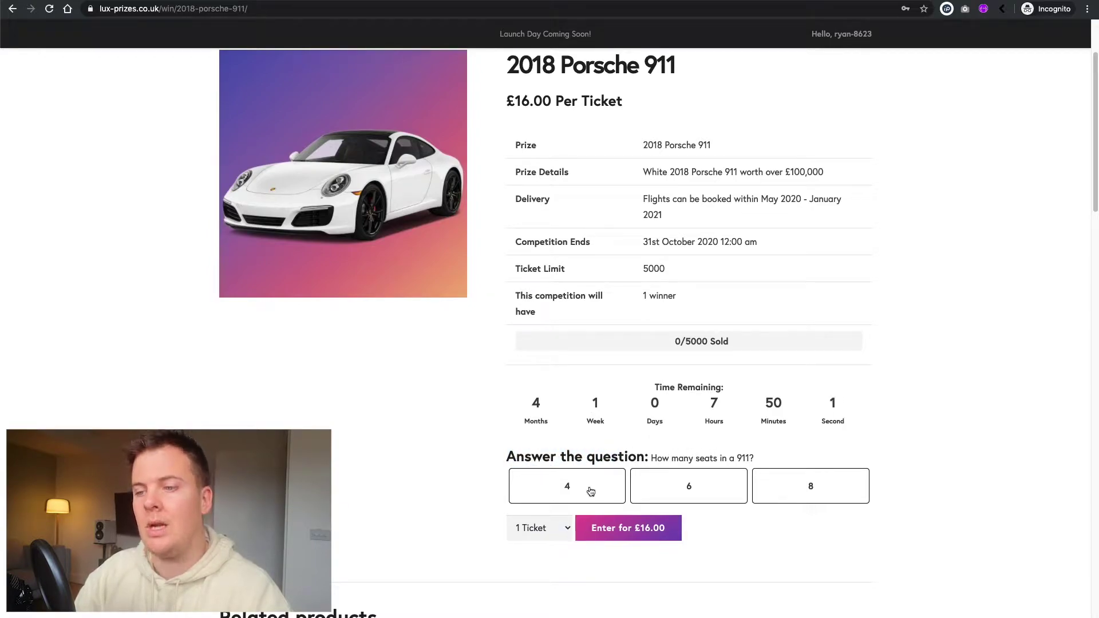
- Answer 4 to the seats question and enter the Porsche competition with 5 tickets
click(587, 492)
click(544, 536)
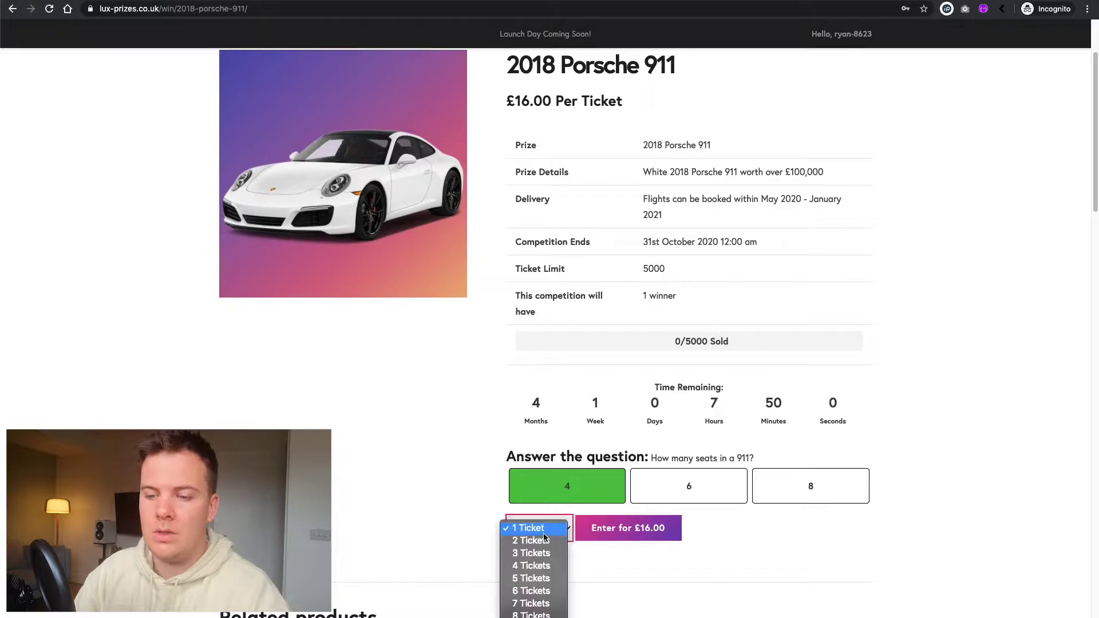
click(535, 578)
click(611, 532)
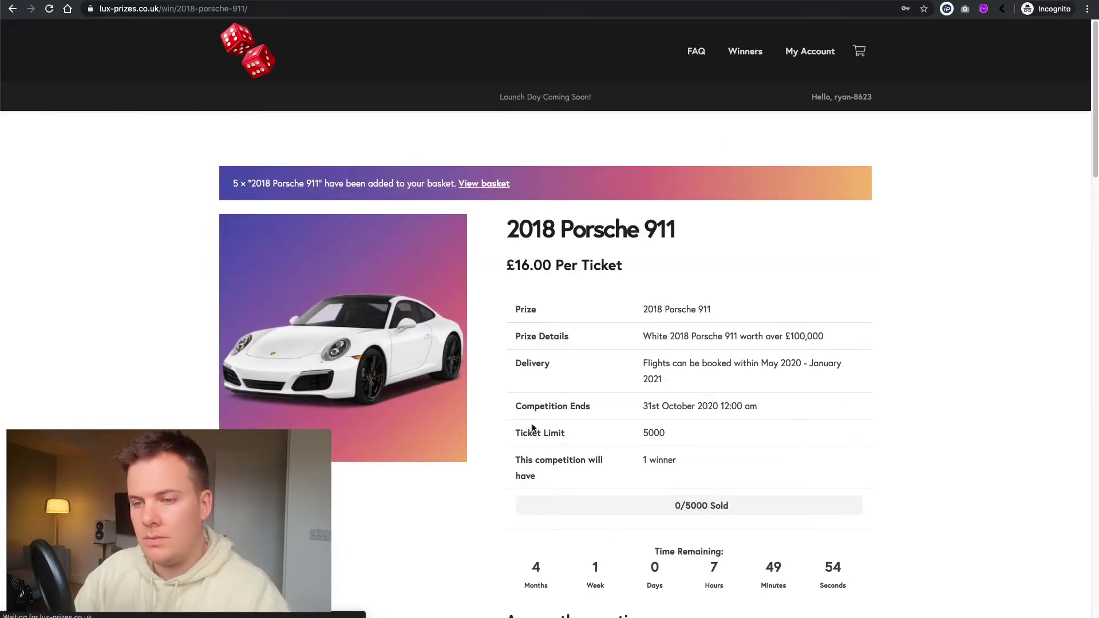
drag(645, 433, 667, 433)
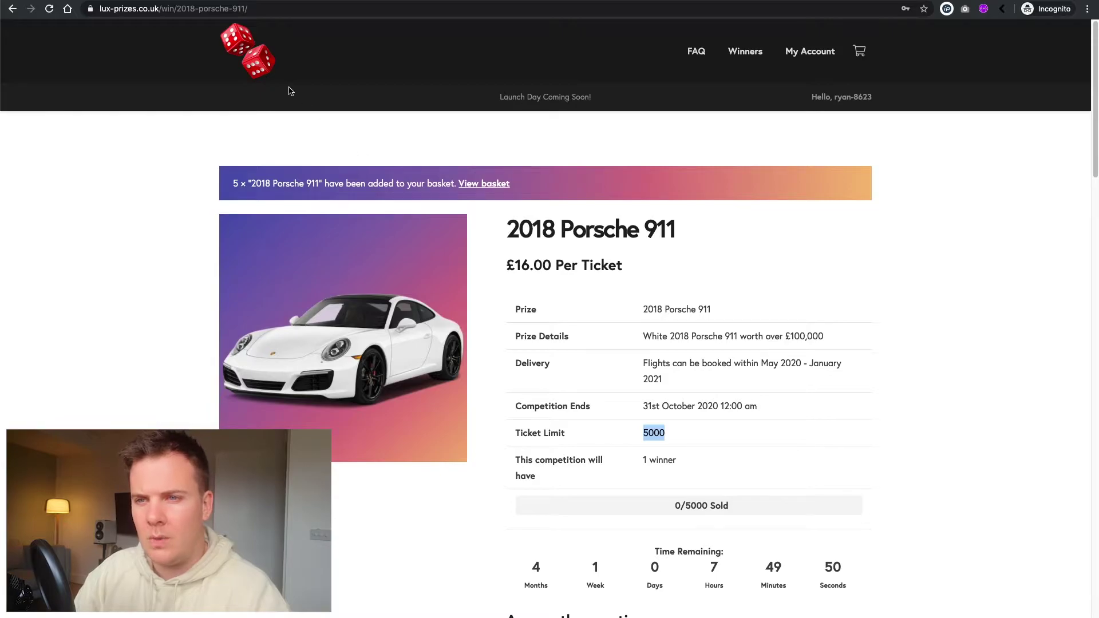
click(257, 57)
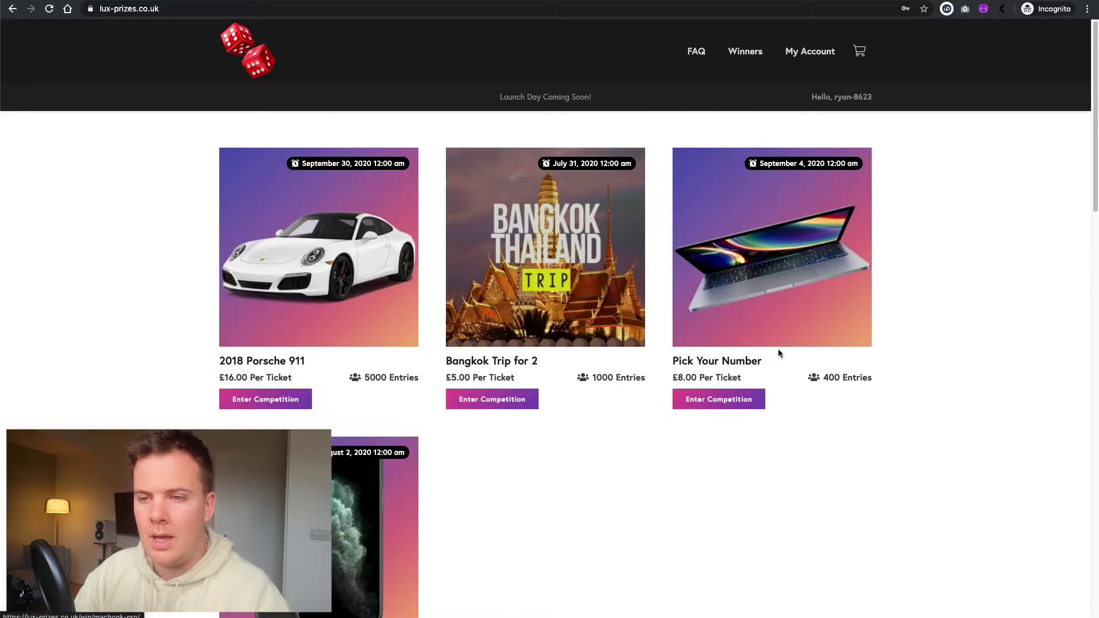
- Reopen Pick Your Number, show tickets 81–120, and check the £120.00 basket from the cart icon
click(745, 327)
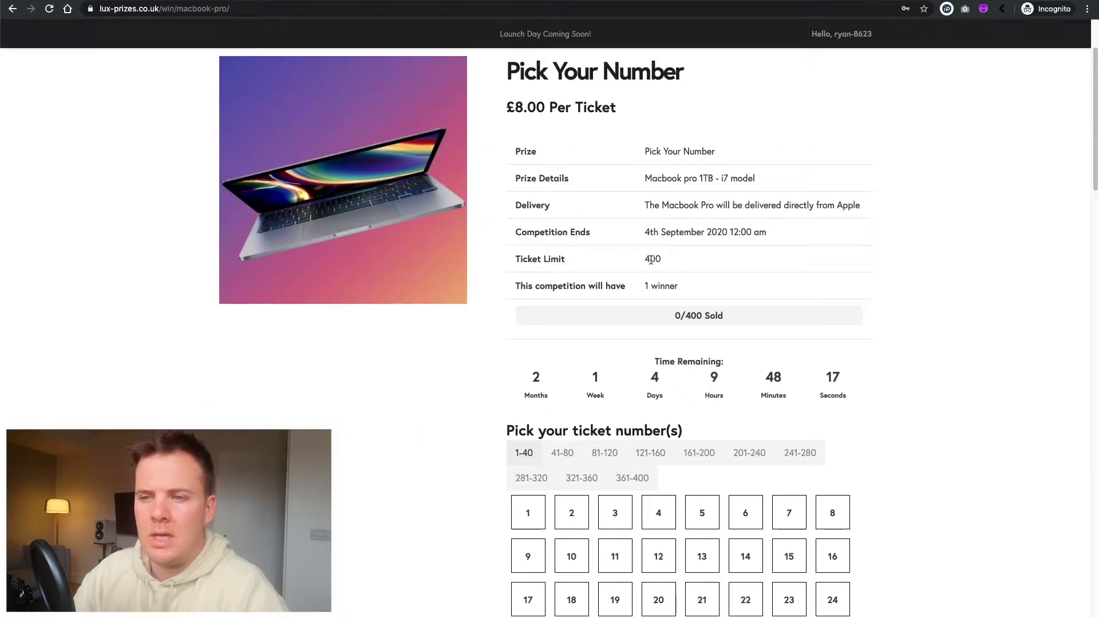
scroll(658, 262, down, 5)
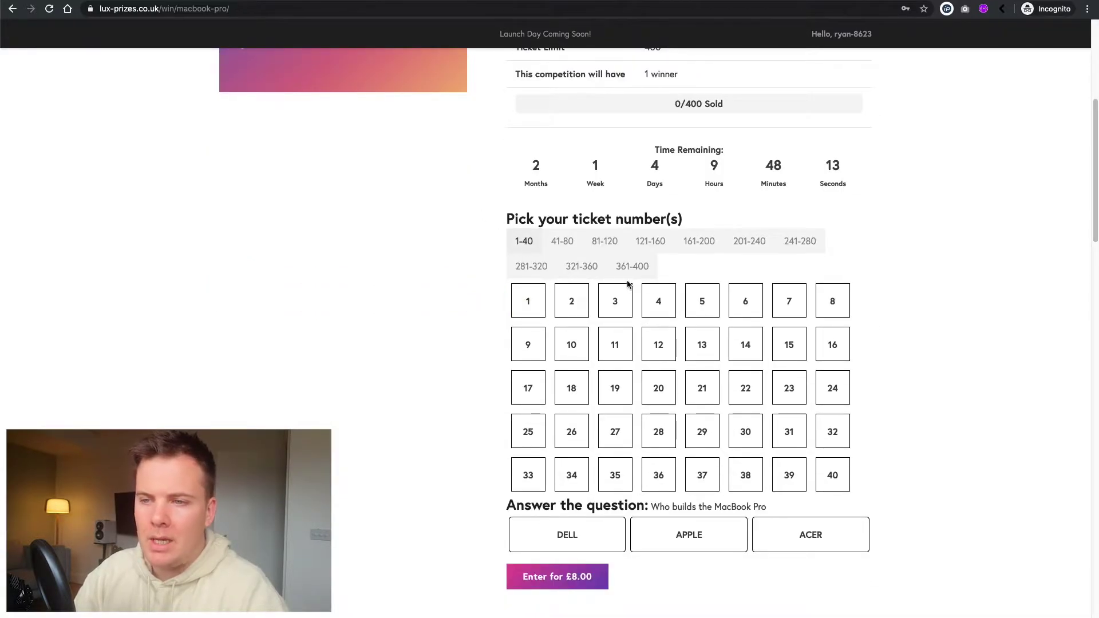
click(604, 243)
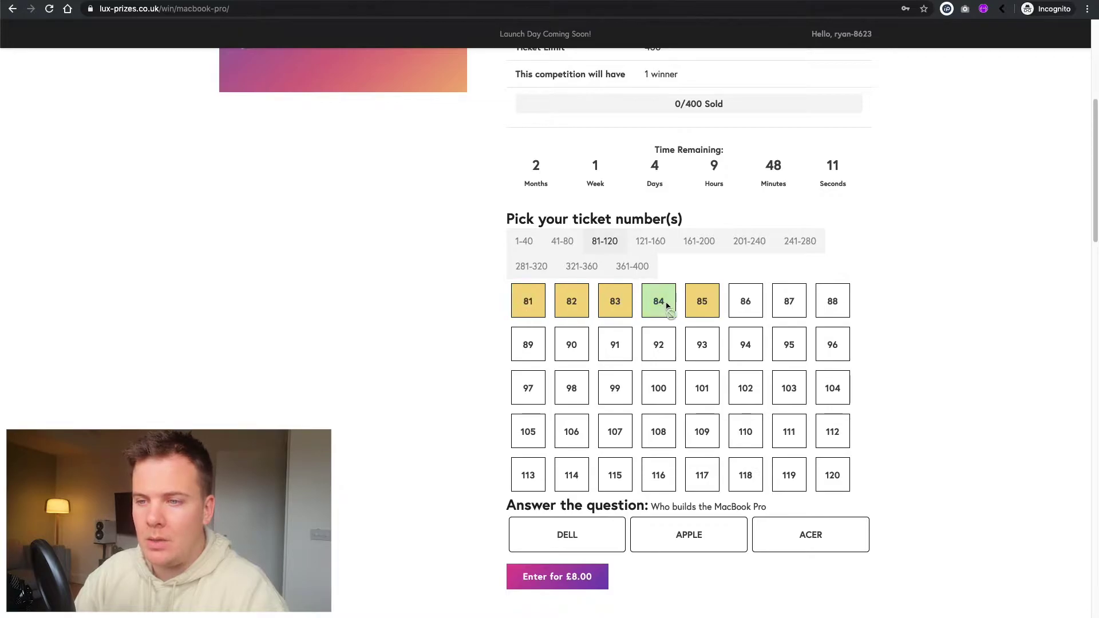
scroll(496, 303, down, 1)
scroll(496, 304, up, 8)
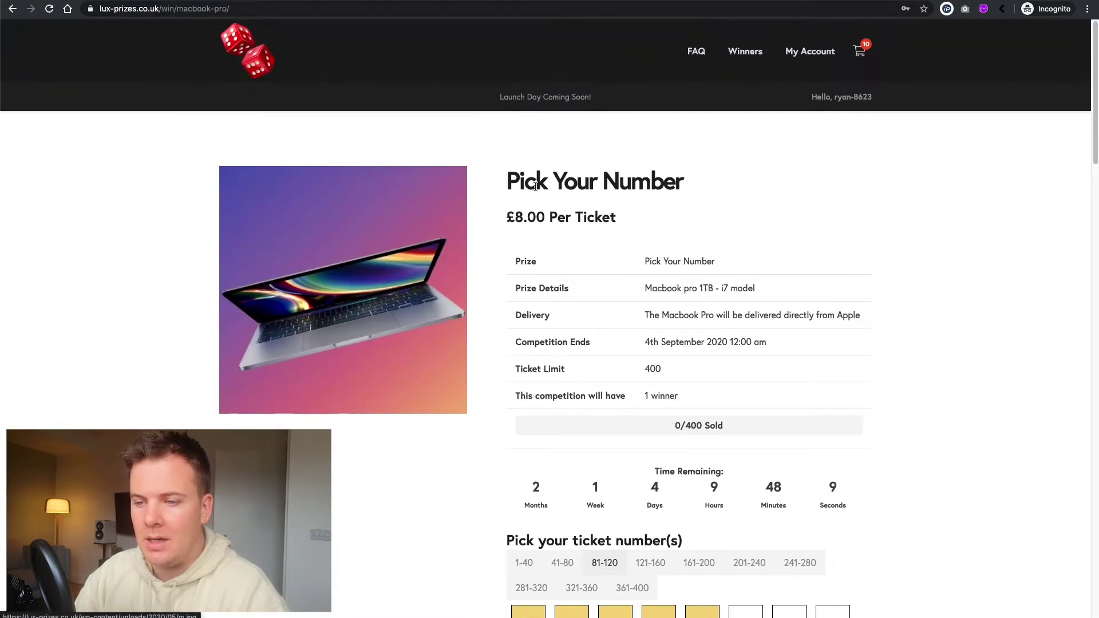
mouse_move(857, 75)
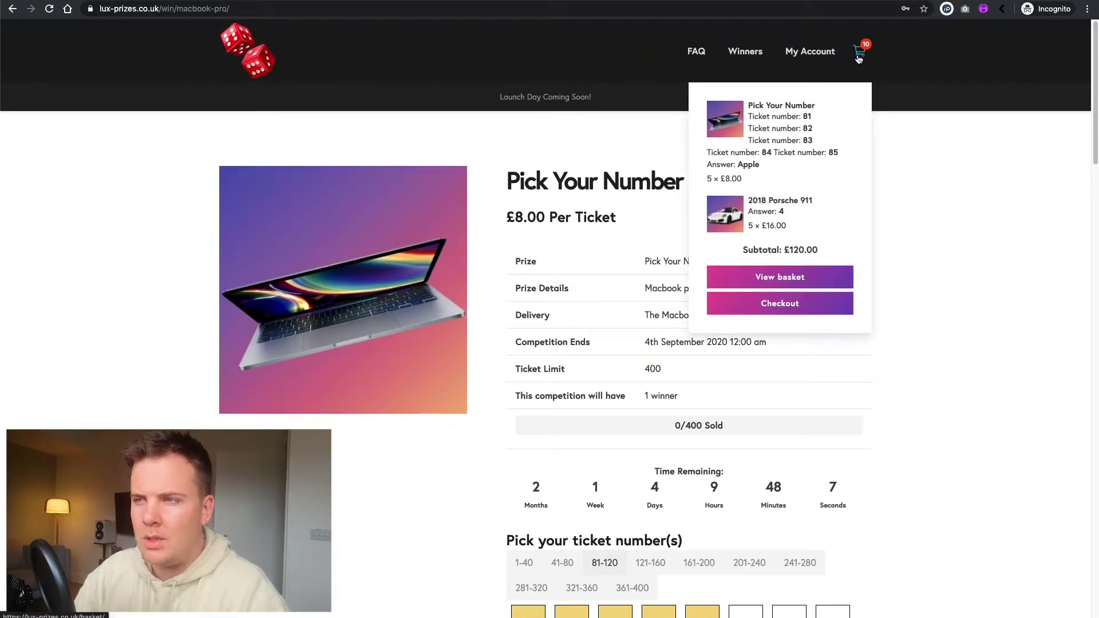
mouse_move(753, 113)
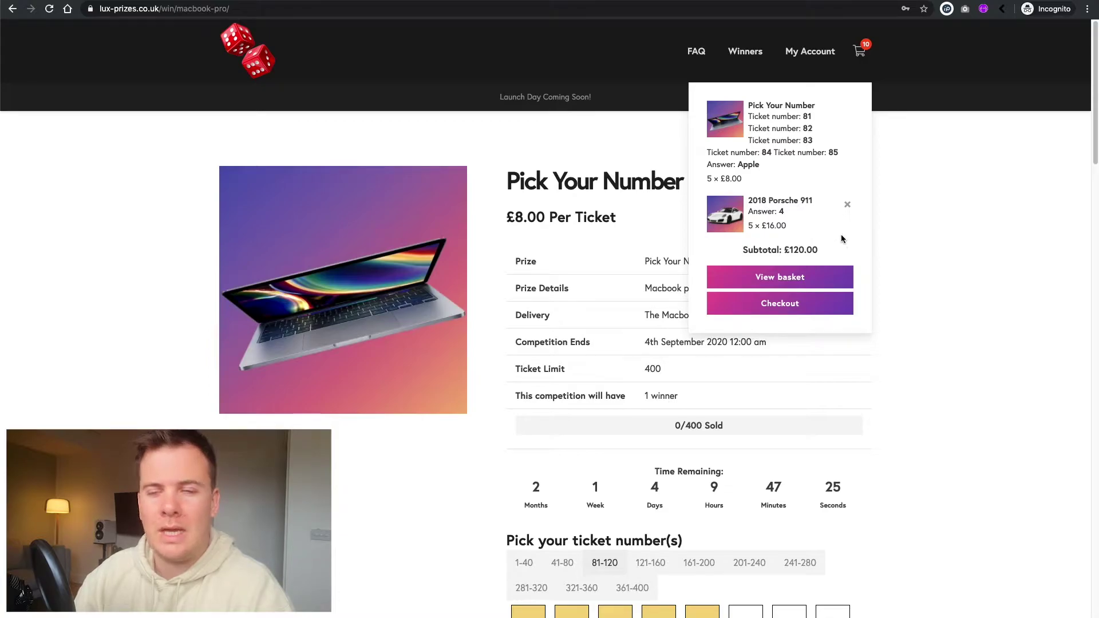
- Go from the basket to checkout and fill the first and last name fields with the customer's name
click(787, 279)
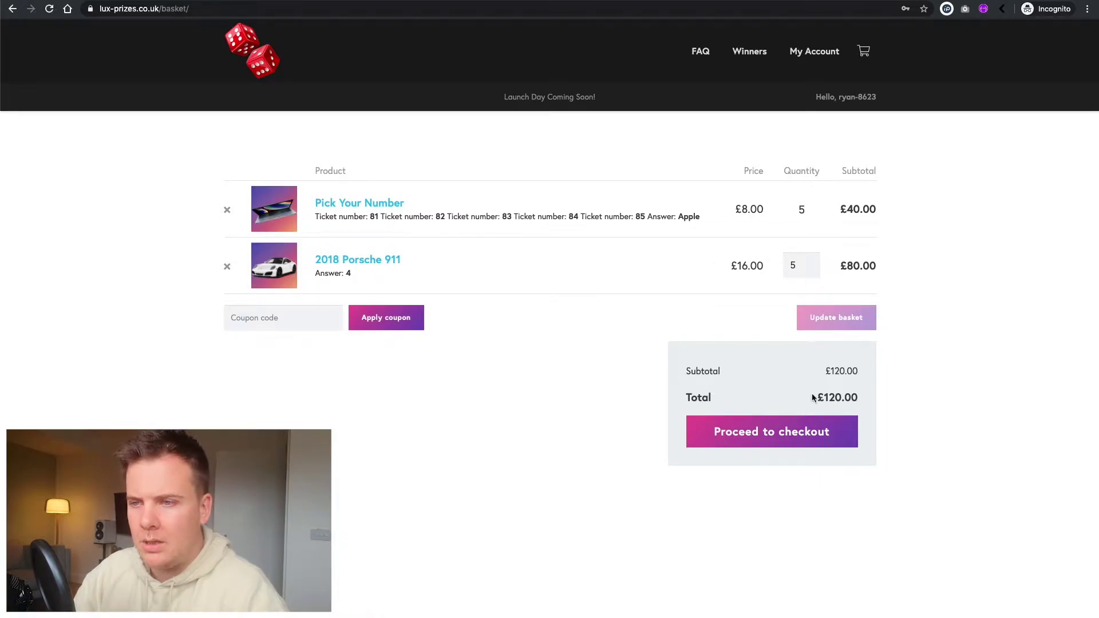
click(791, 426)
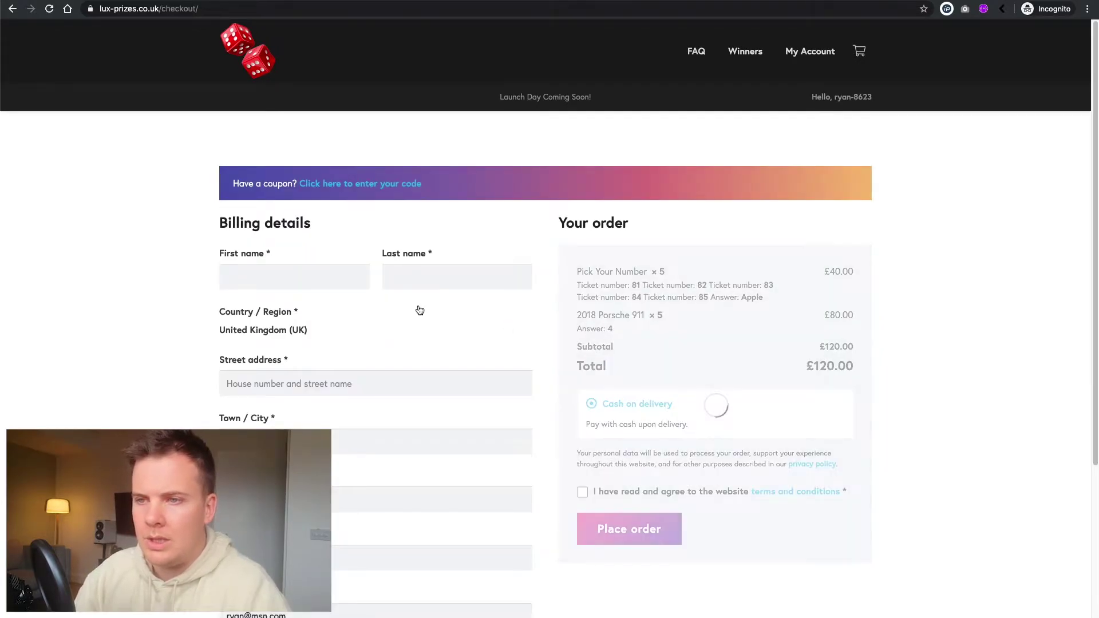
scroll(505, 293, down, 3)
click(288, 191)
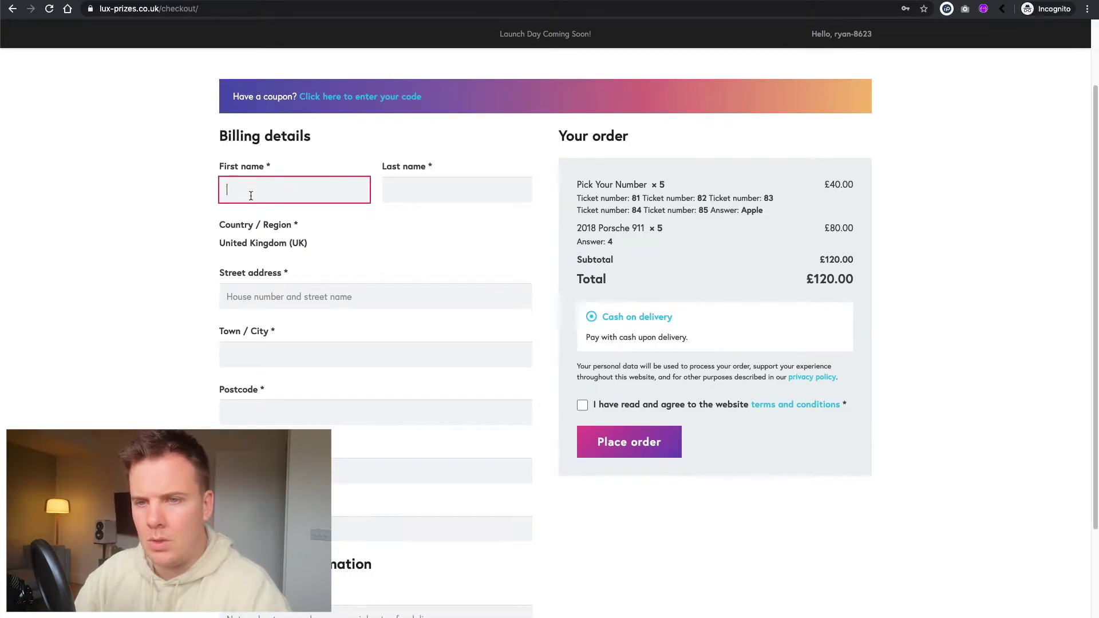
text(ryan)
double_click(268, 196)
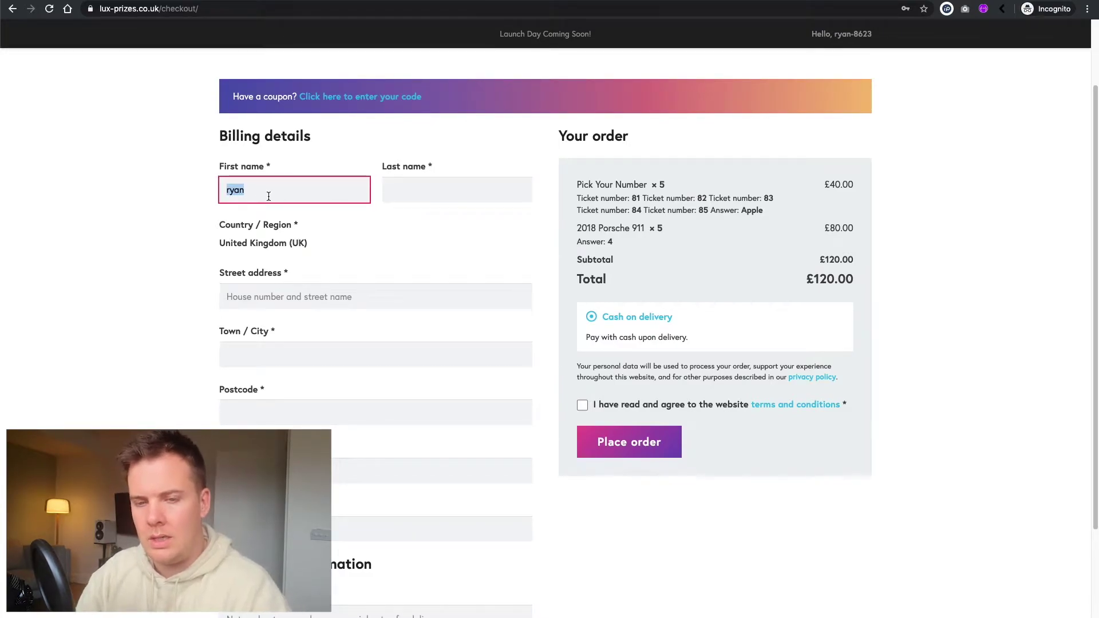
key(ctrl+c)
click(412, 187)
key(ctrl+v)
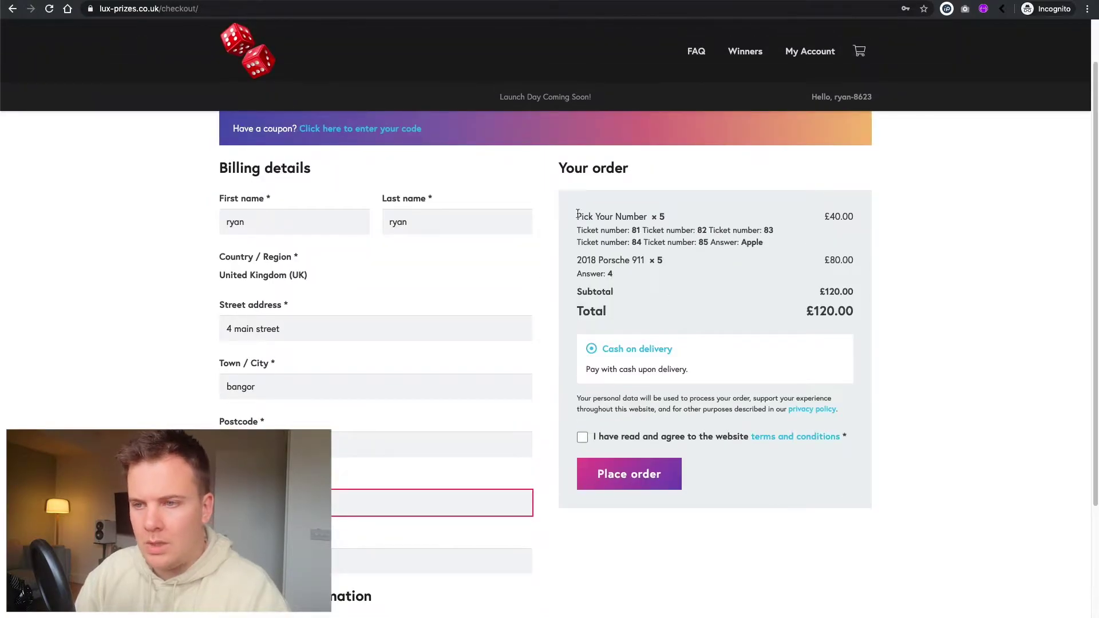
- Review the order summary and place the £120.00 order
drag(575, 213, 695, 252)
click(640, 299)
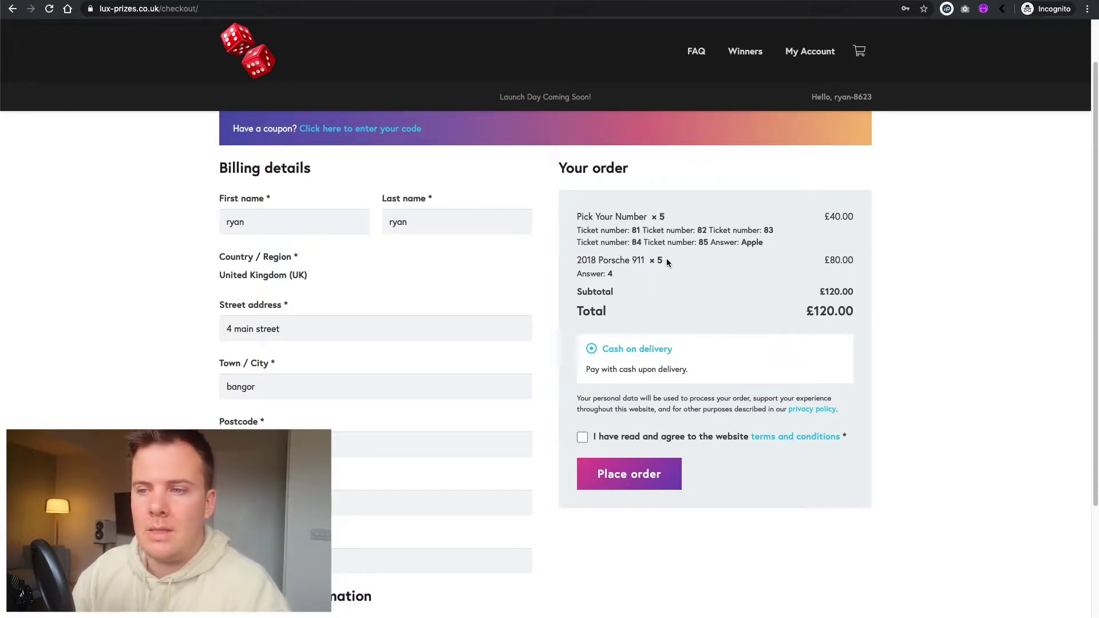
scroll(664, 260, down, 1)
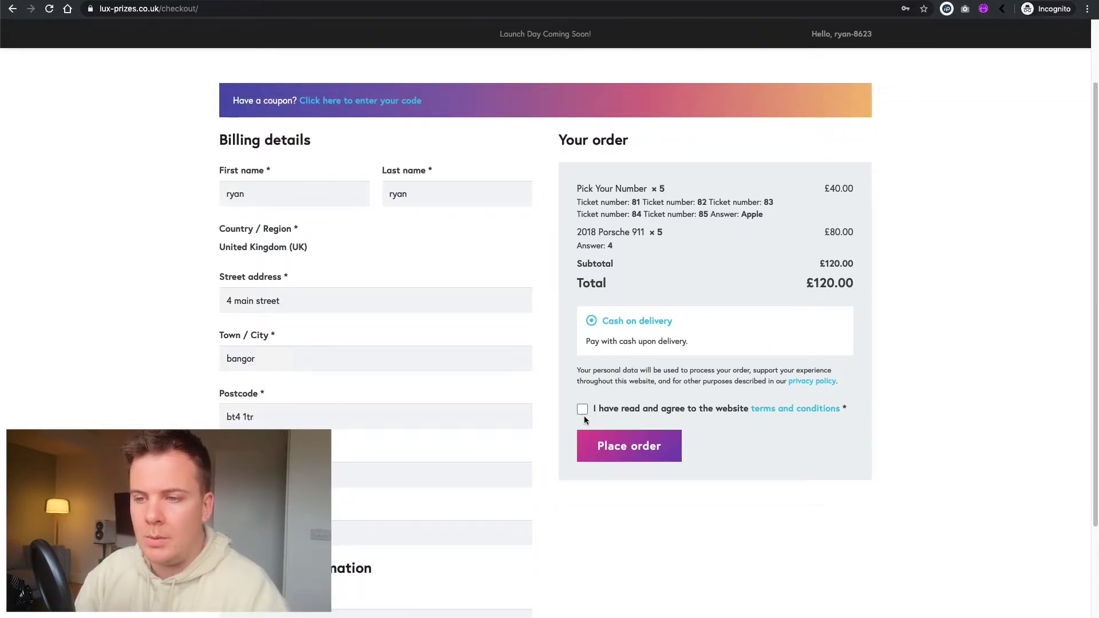
drag(583, 415, 696, 351)
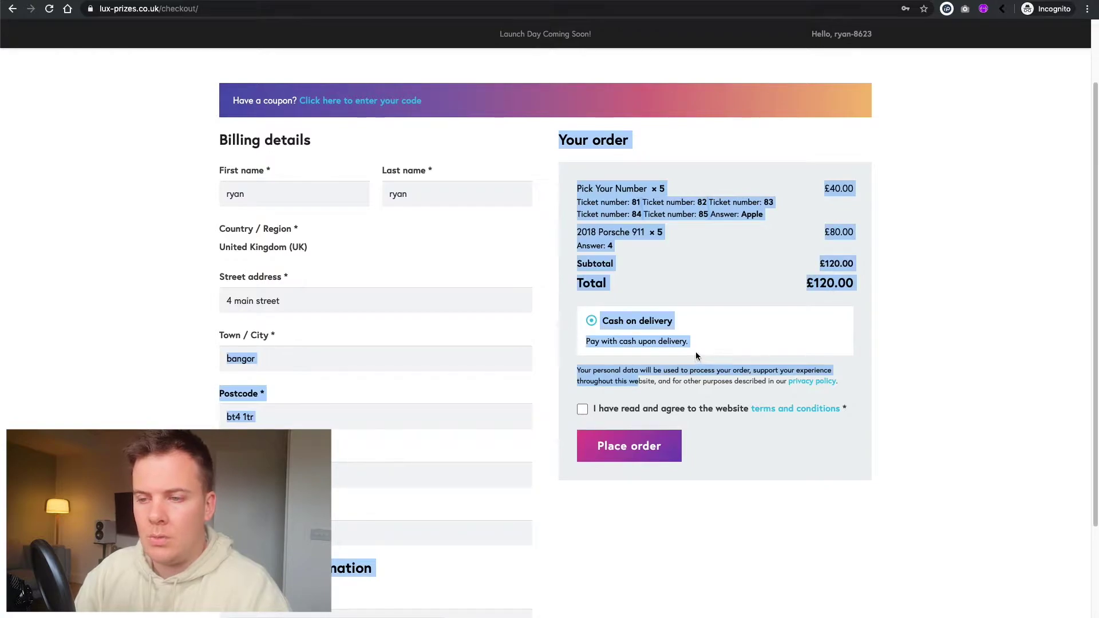
click(732, 314)
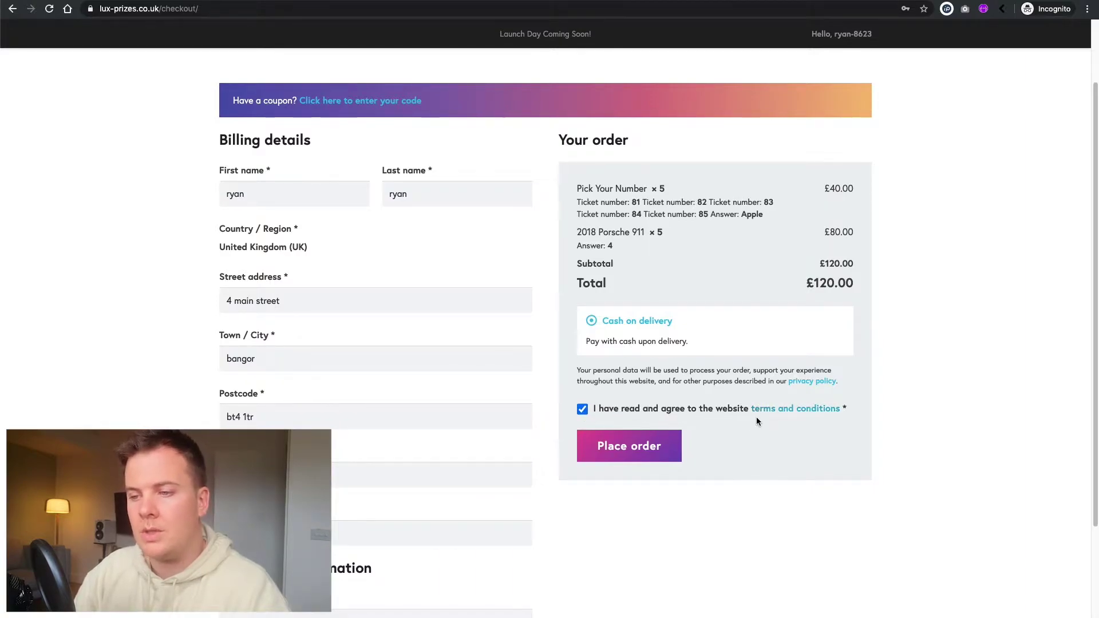
click(628, 448)
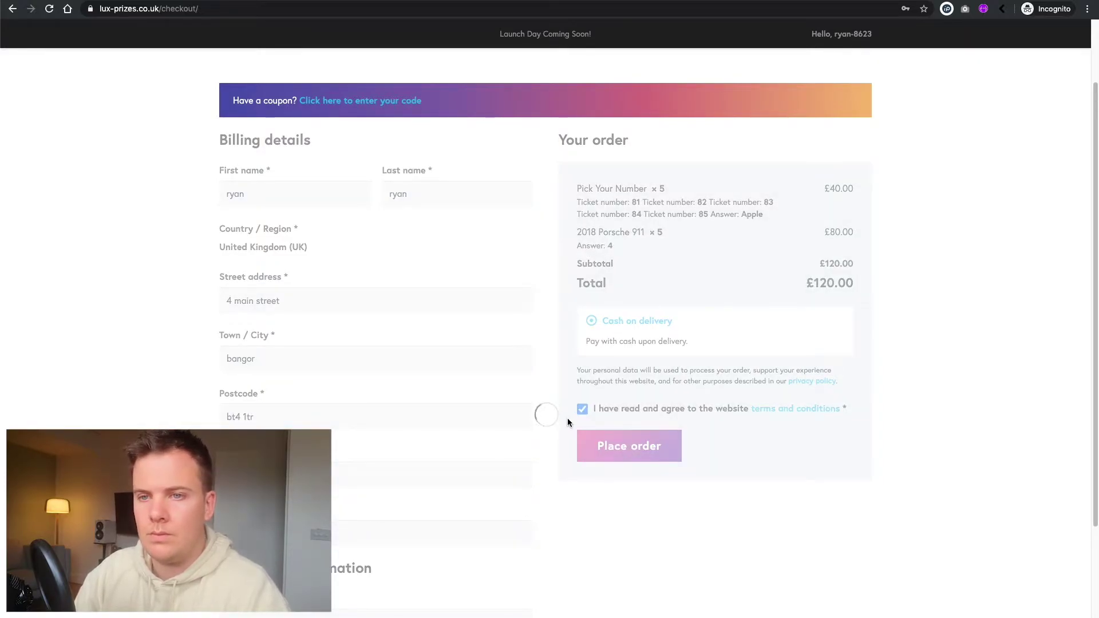
- Check the Pick Your Number and Porsche ticket numbers in the order-received details, then open My Account
scroll(476, 388, down, 2)
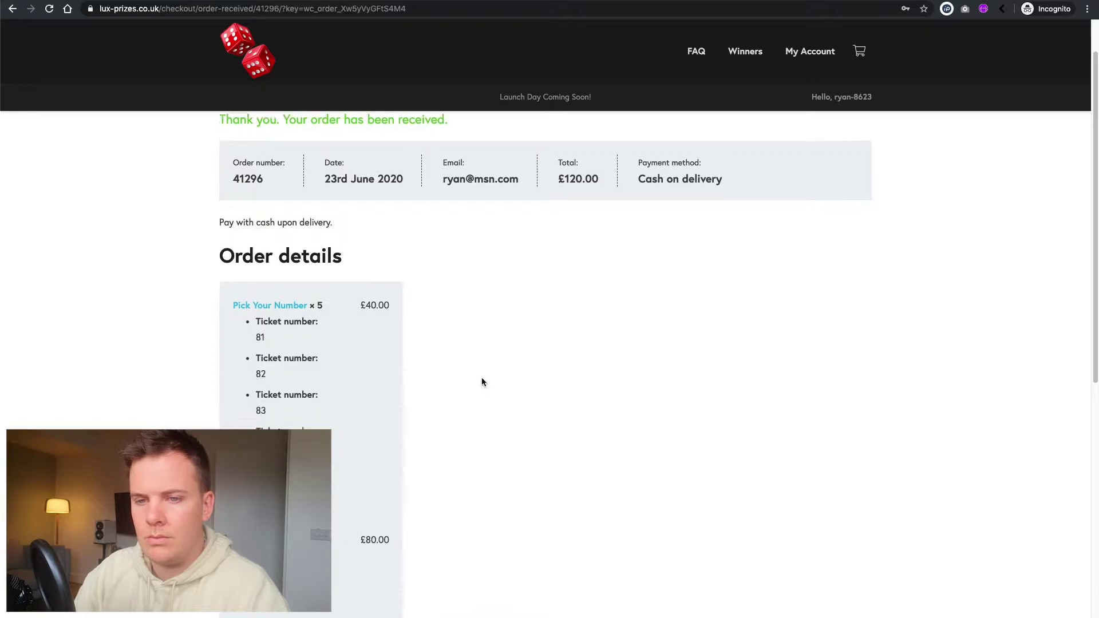
scroll(482, 382, down, 3)
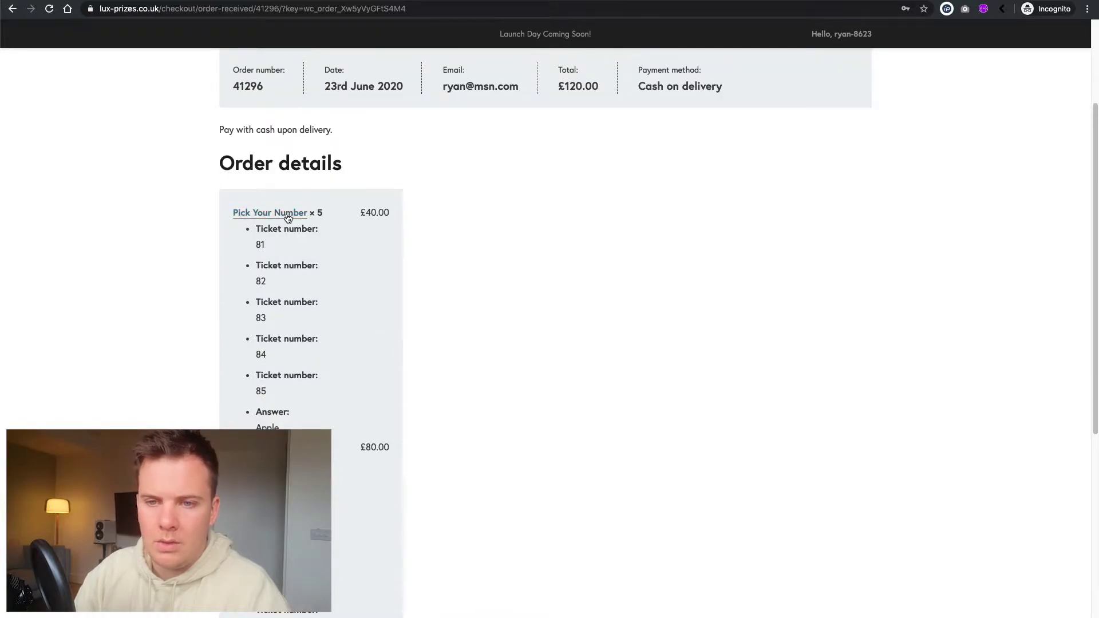
scroll(280, 277, down, 3)
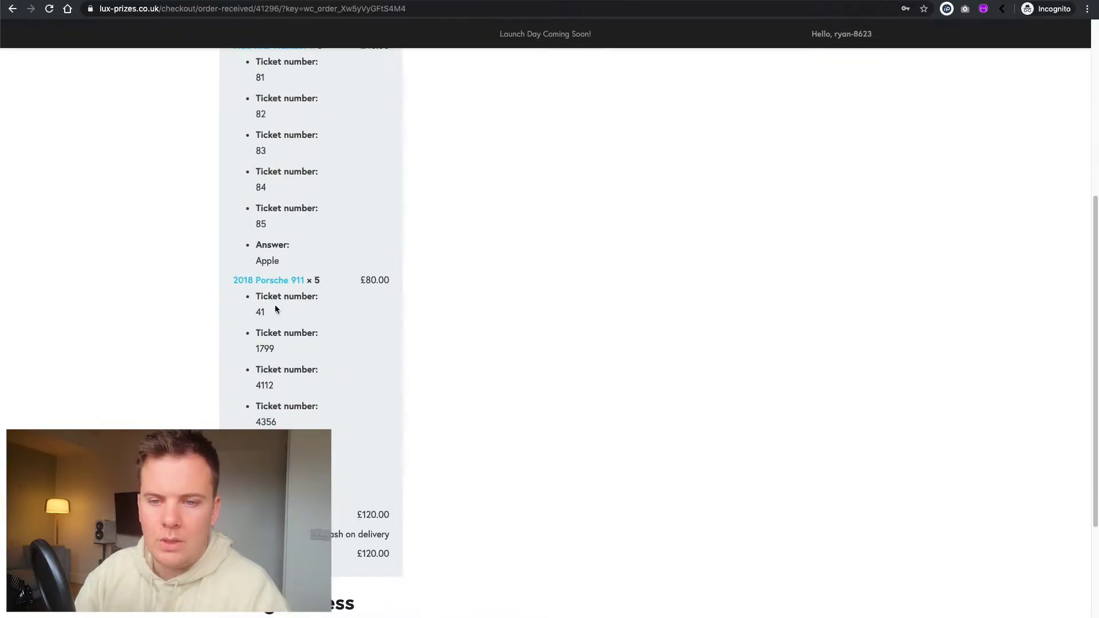
drag(261, 296, 277, 426)
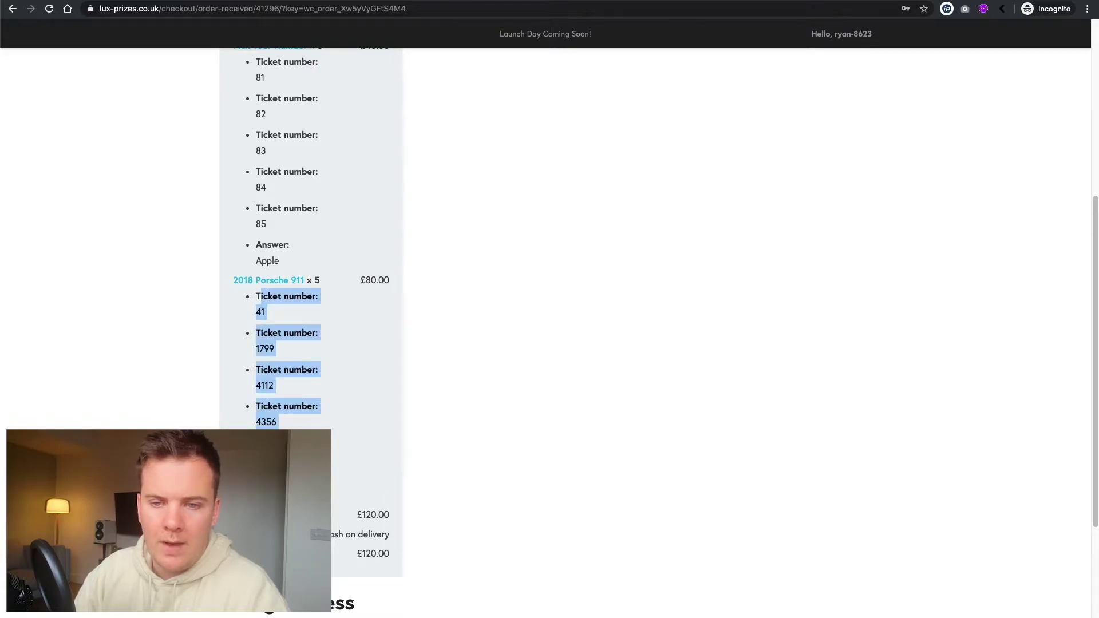
click(342, 430)
scroll(343, 426, down, 2)
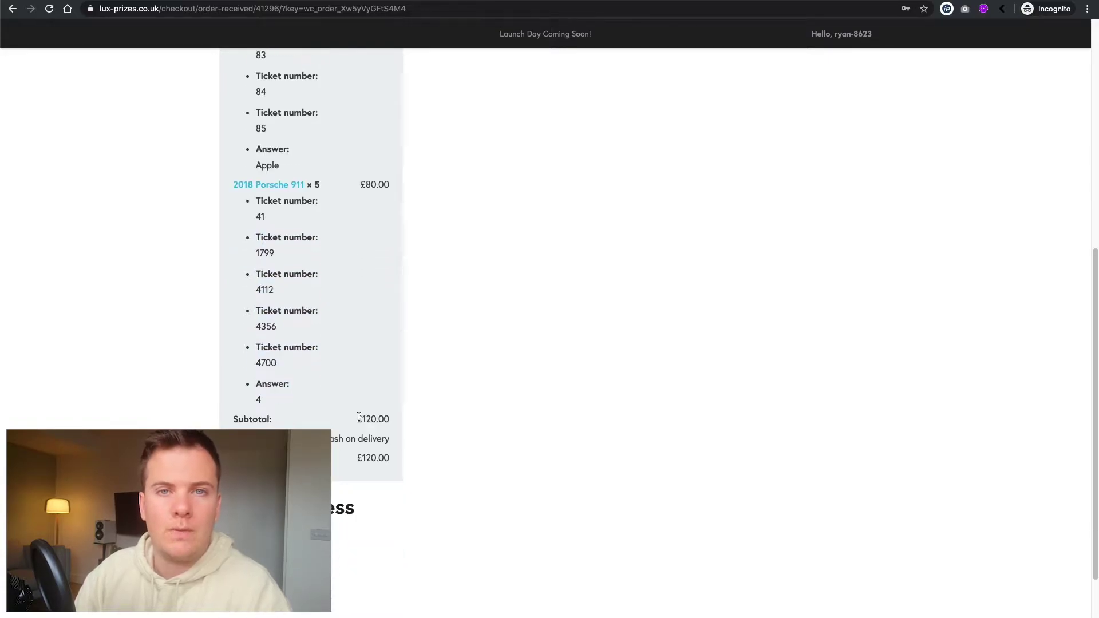
scroll(356, 414, up, 2)
scroll(357, 417, up, 5)
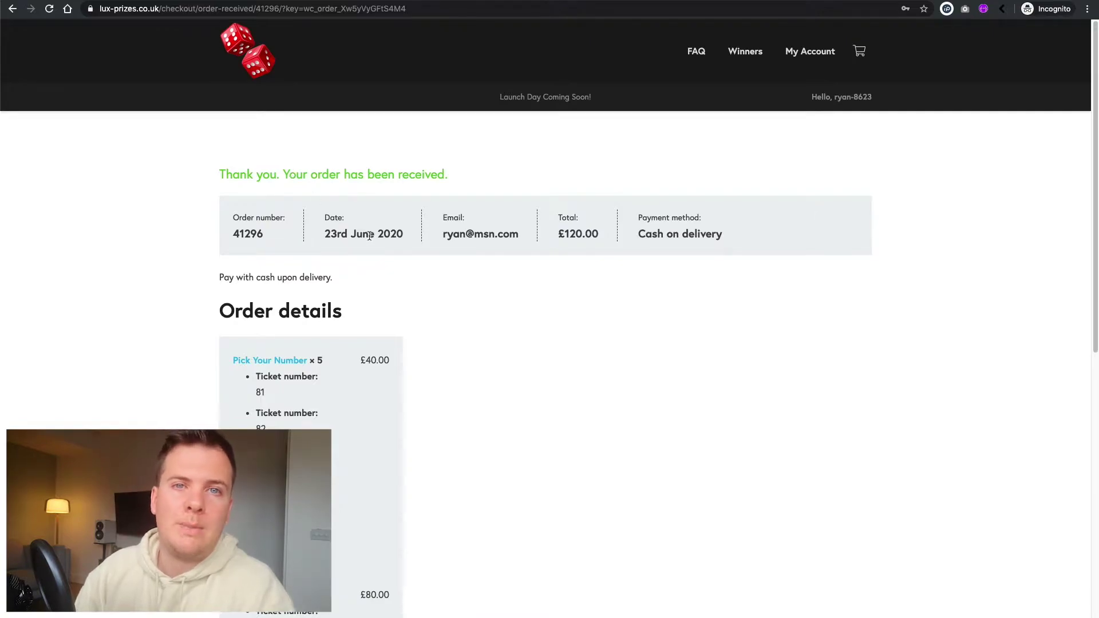
scroll(366, 240, down, 1)
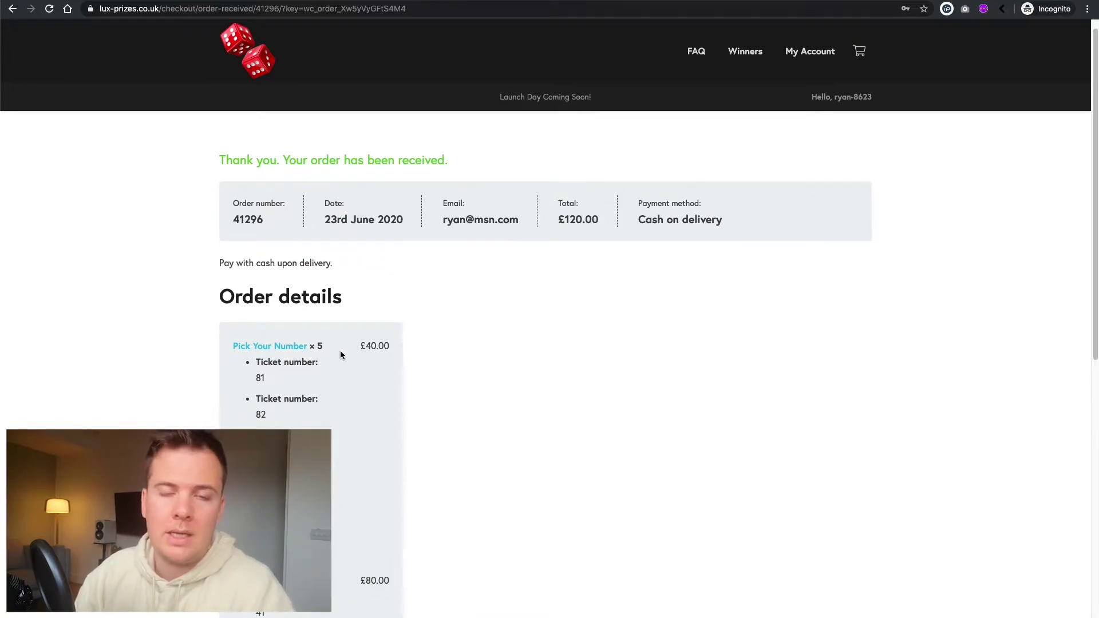
scroll(330, 352, down, 2)
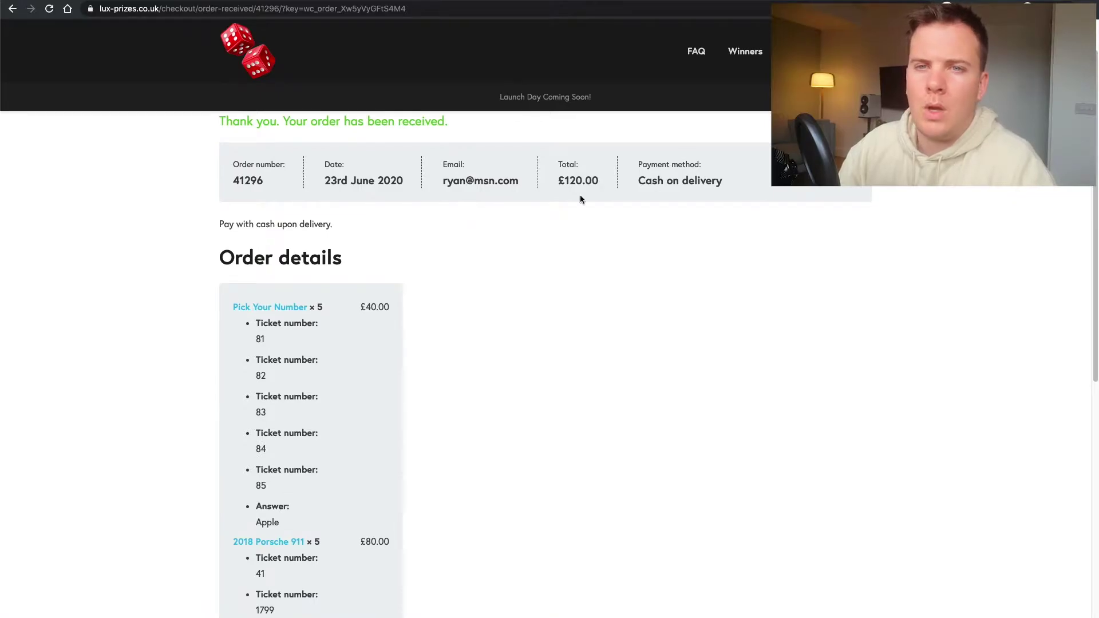
click(802, 51)
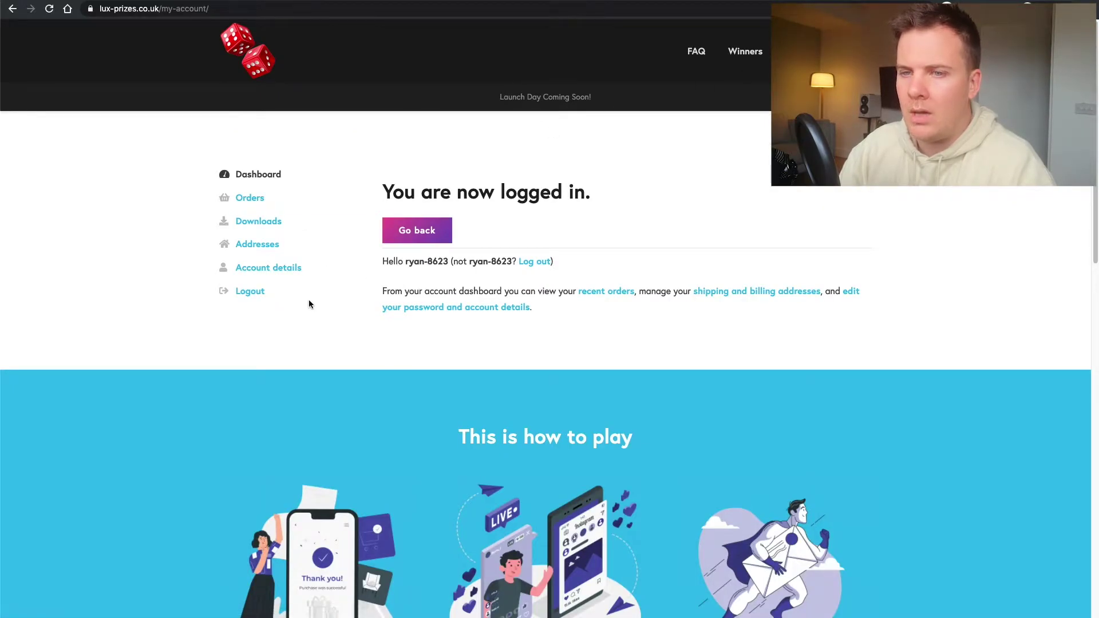
- Log out of the customer account and change the address from my-account/ to /wp-admin
click(257, 292)
right_click(255, 290)
click(203, 291)
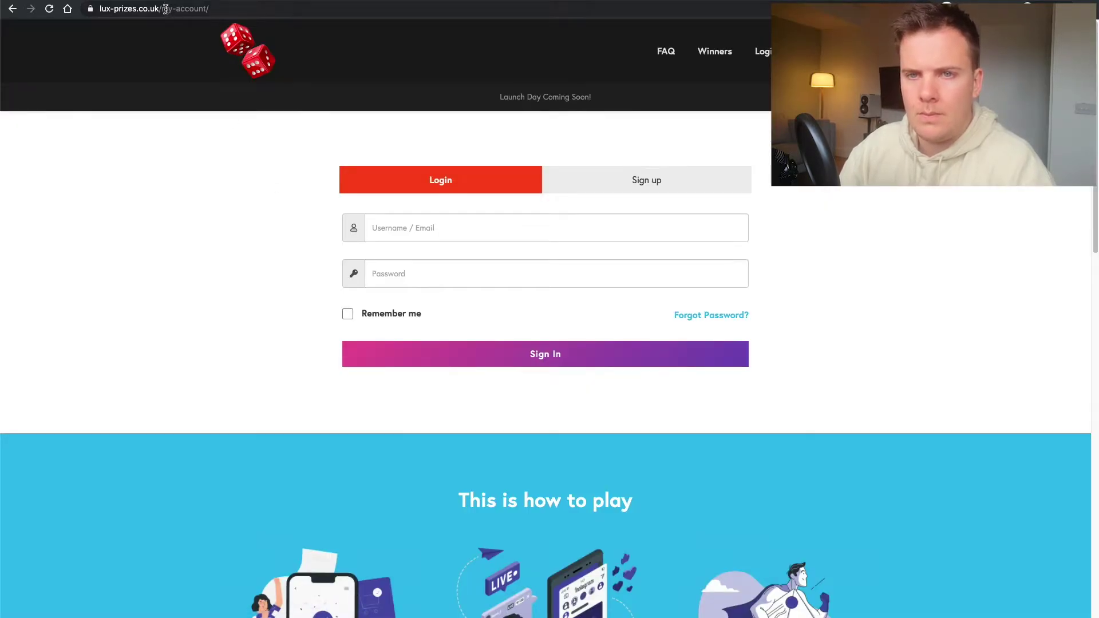
drag(188, 10, 236, 12)
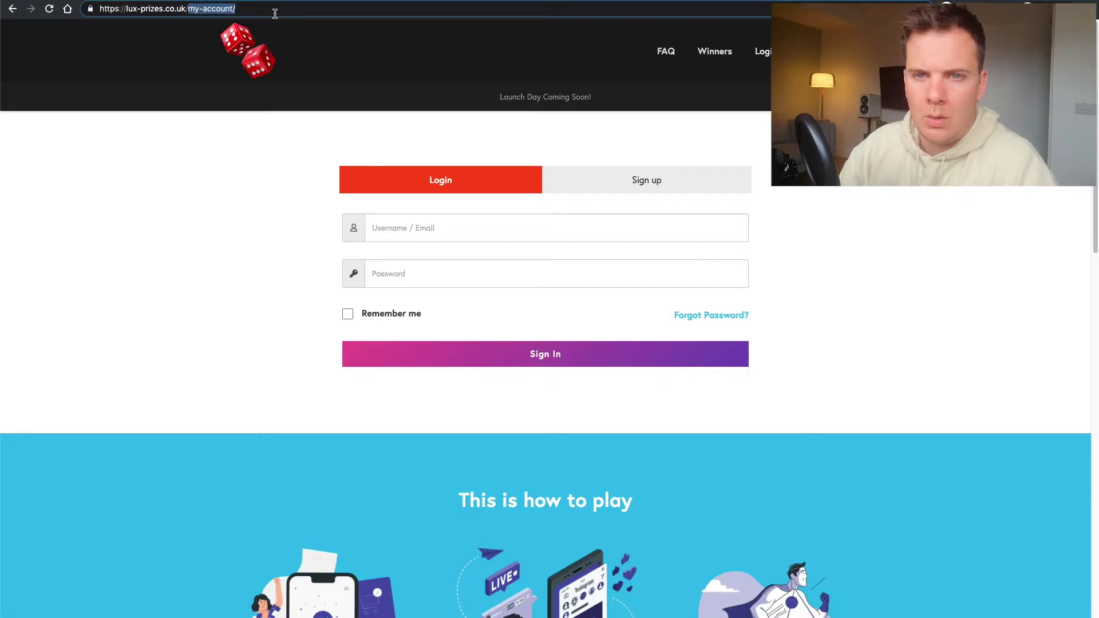
text(wp-a)
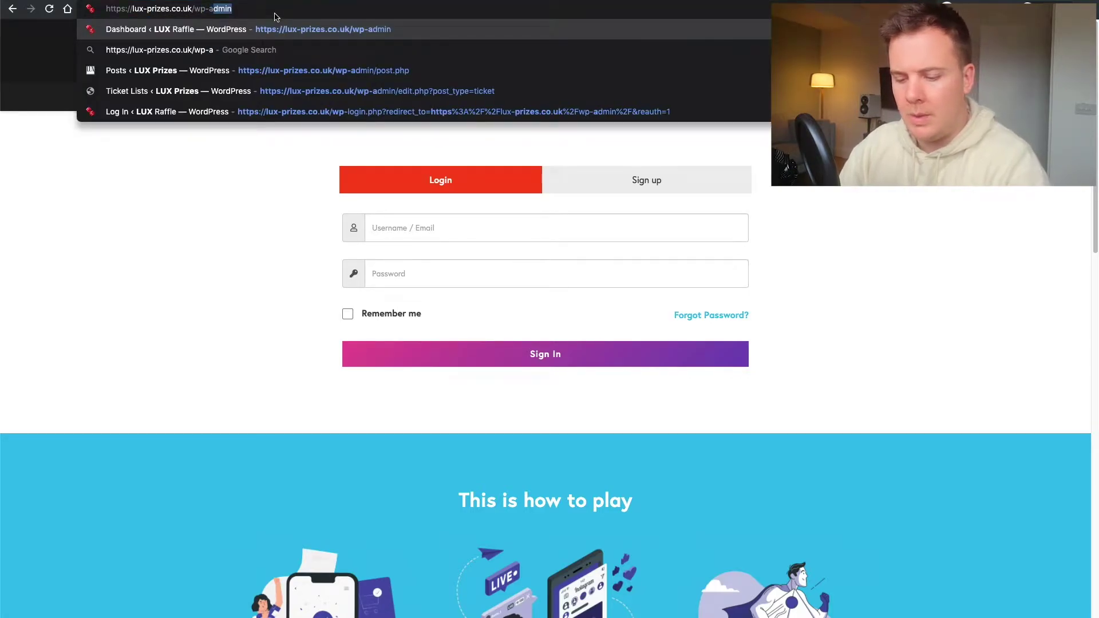
click(277, 32)
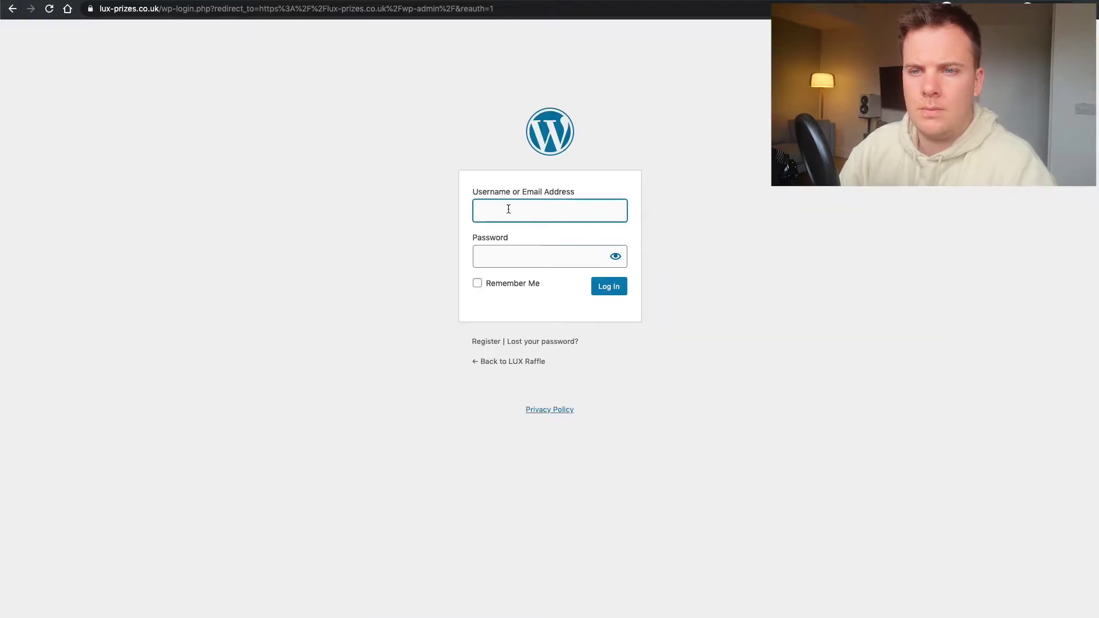
- Fill the saved admin credentials from Chrome autofill and log in to the dashboard
click(508, 209)
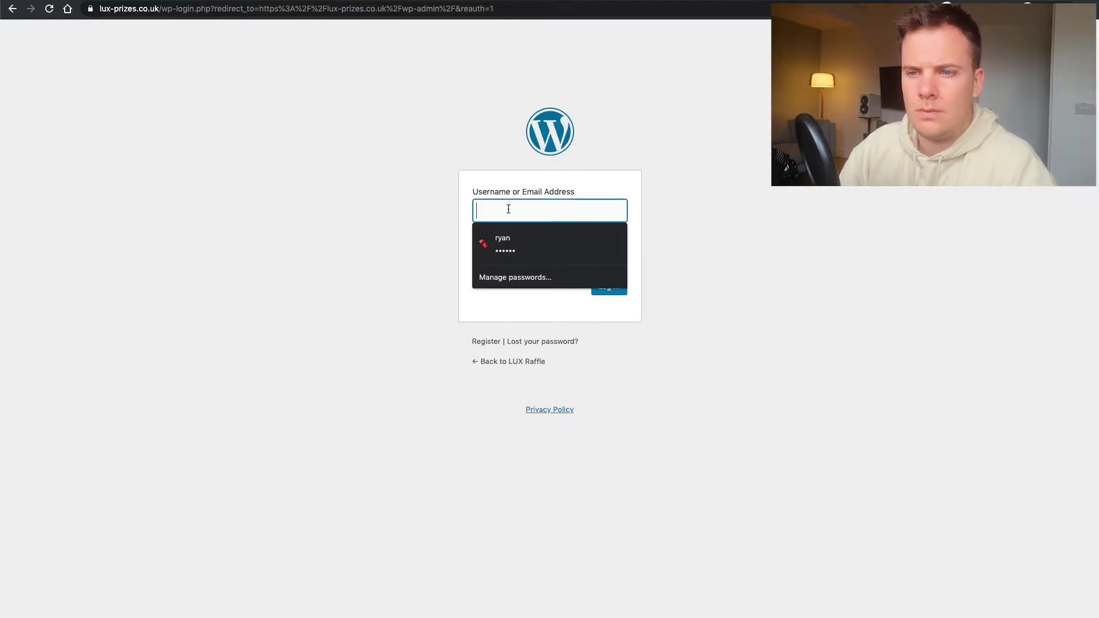
click(538, 245)
click(387, 208)
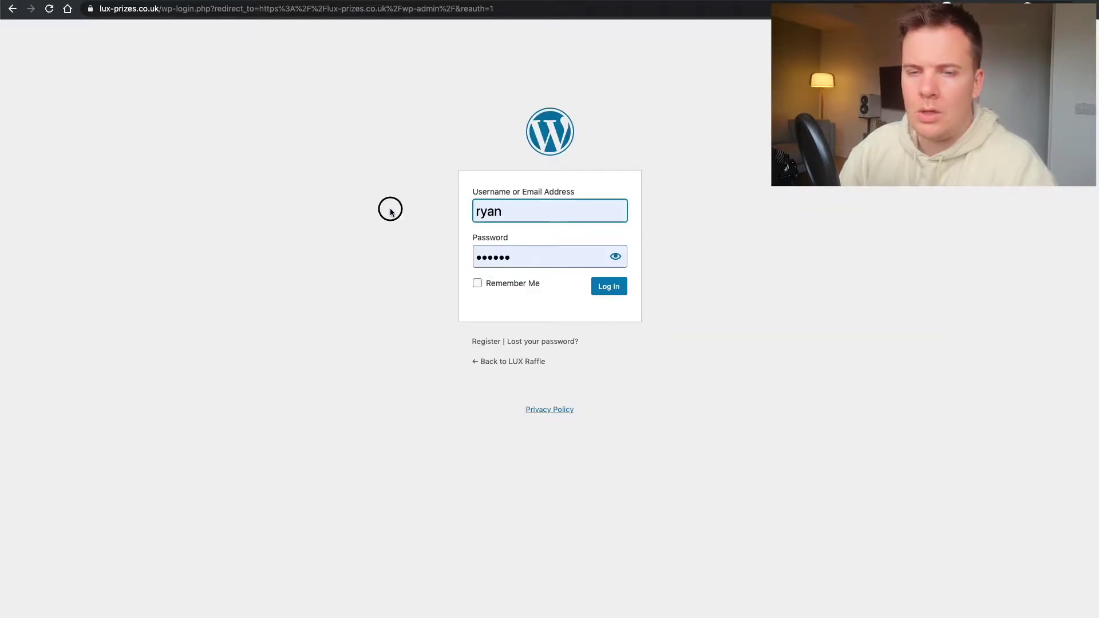
click(623, 292)
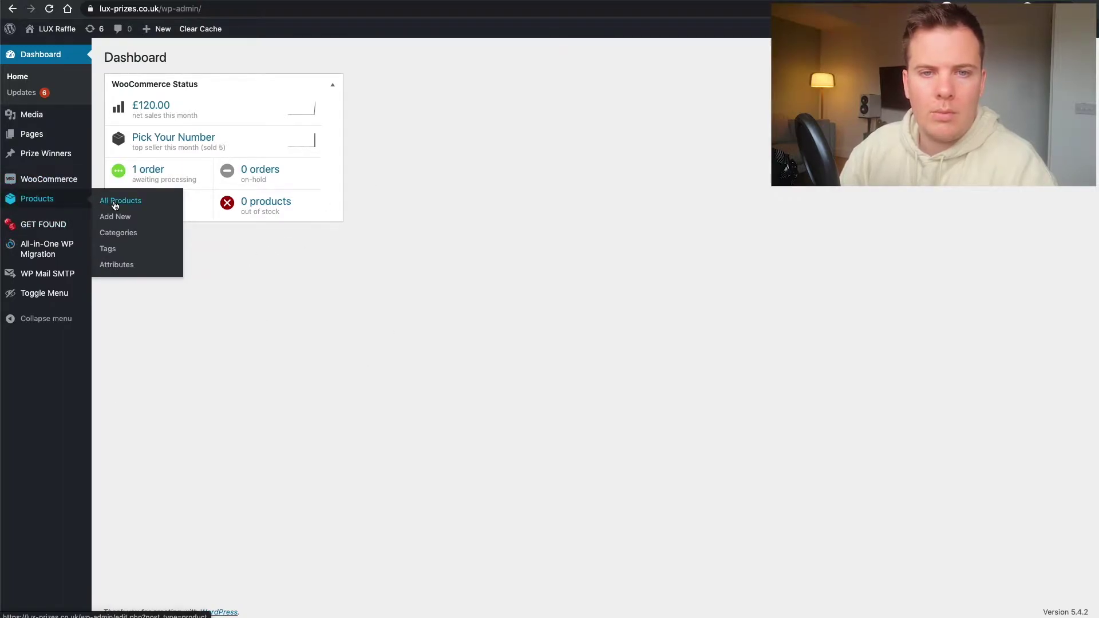
- Open Pick Your Number from All Products and scroll to its Competition History
click(114, 205)
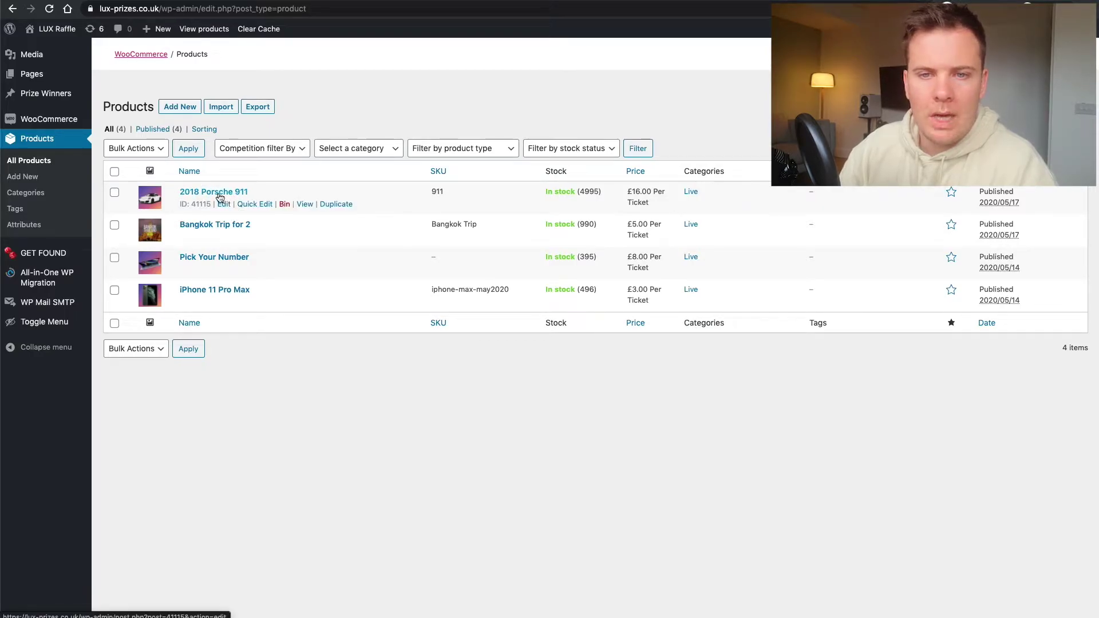
click(210, 257)
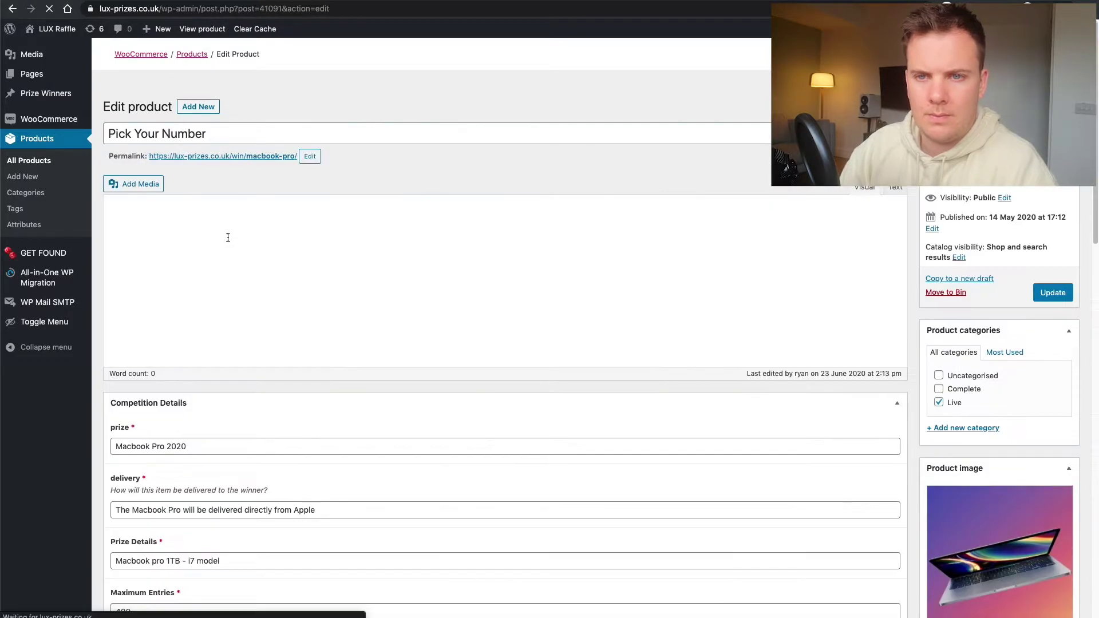
scroll(108, 235, down, 2)
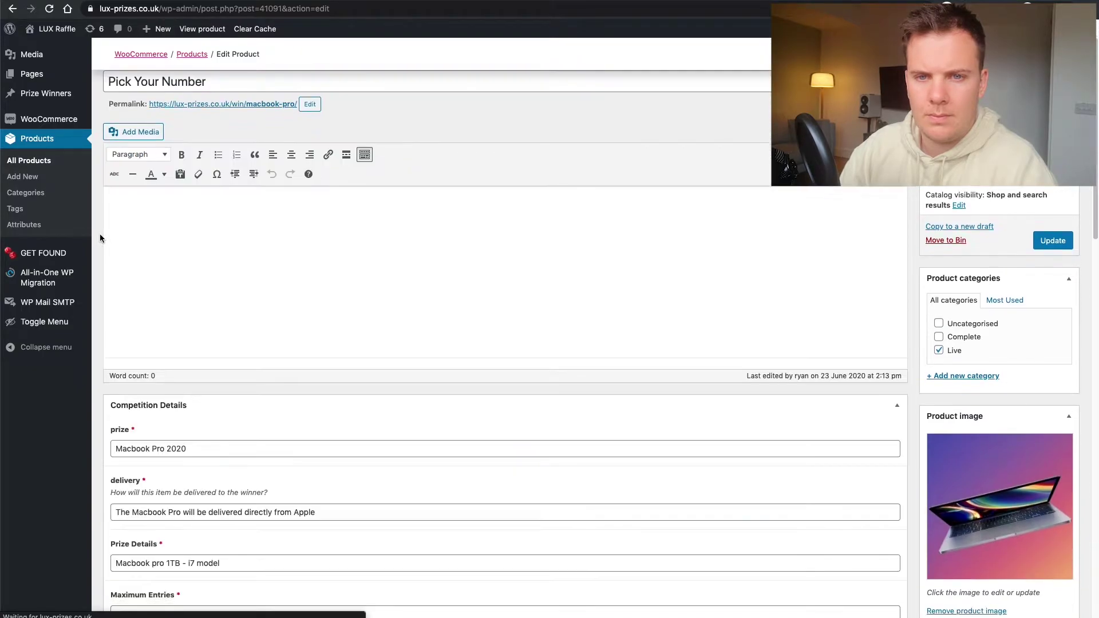
scroll(100, 238, down, 3)
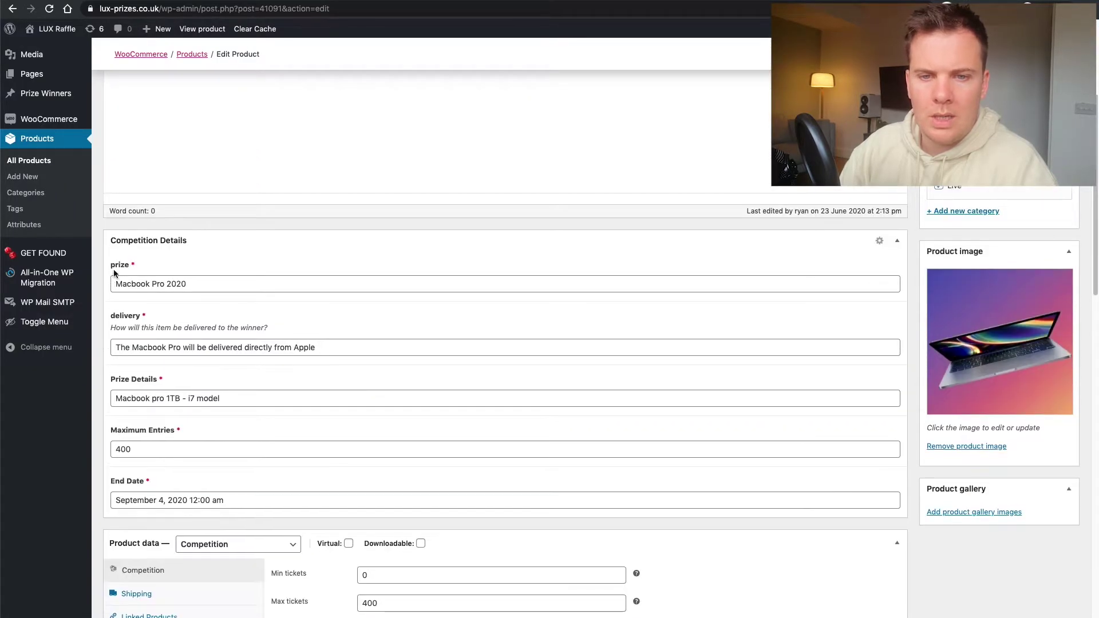
scroll(114, 273, down, 2)
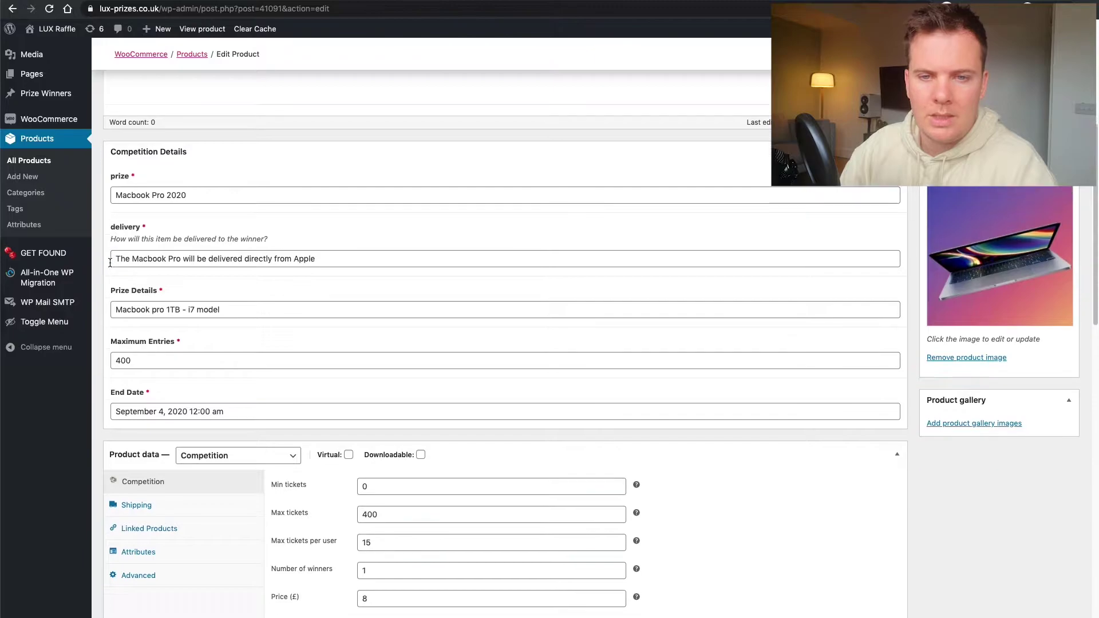
scroll(110, 263, down, 5)
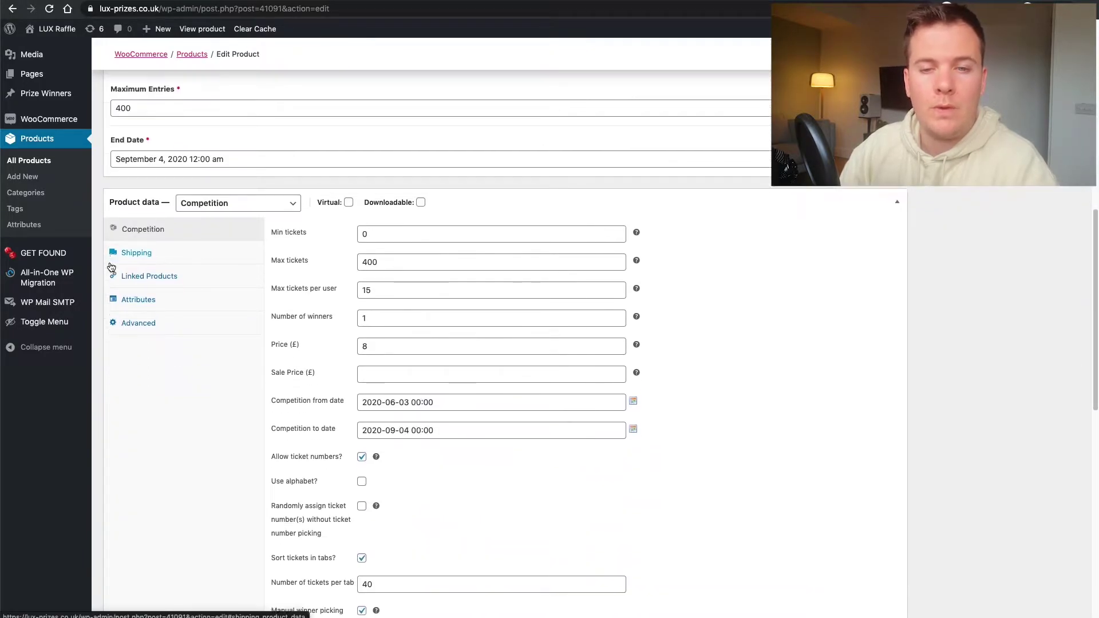
scroll(111, 267, down, 10)
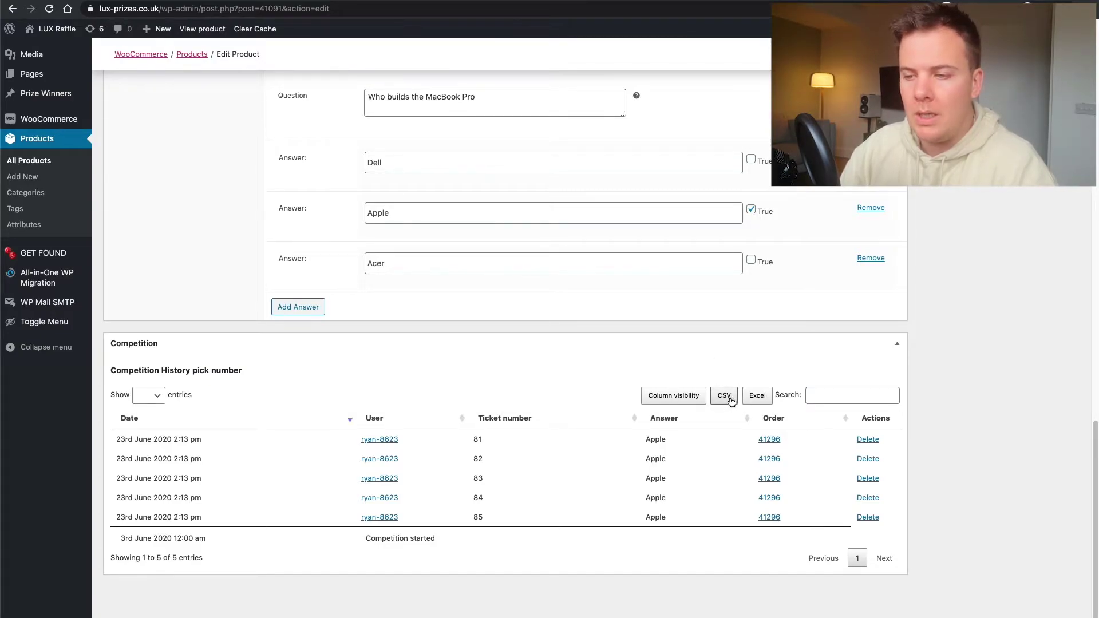
- Export the competition history as CSV and return to All Products
click(725, 396)
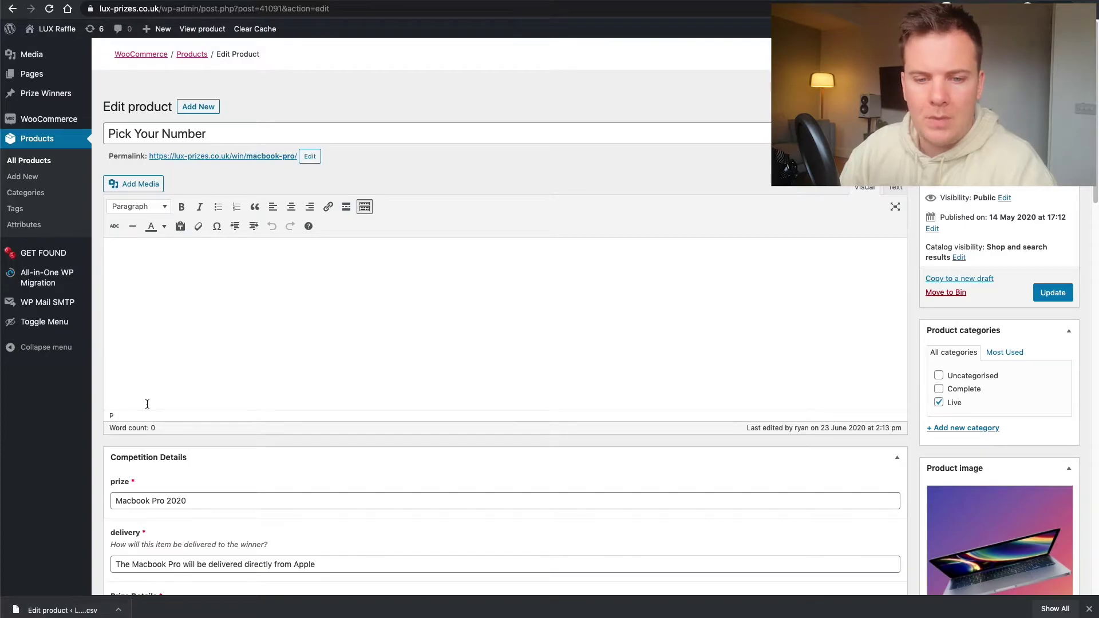
scroll(147, 404, down, 2)
scroll(142, 372, up, 2)
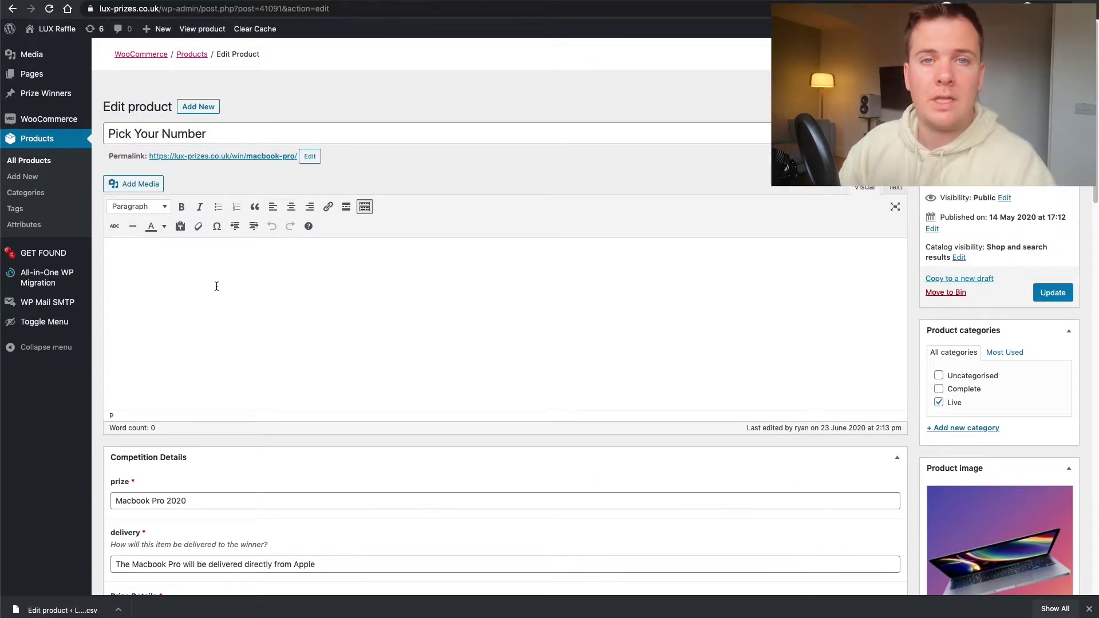
click(32, 161)
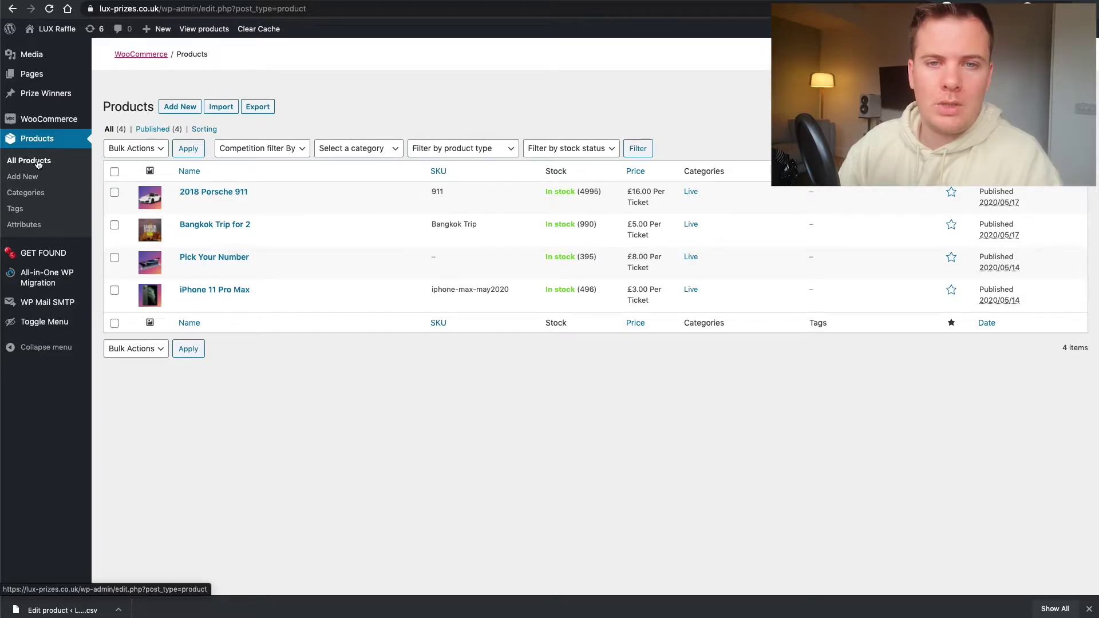
- Create a new product titled 'Test Raffle' so the draft saves
click(181, 108)
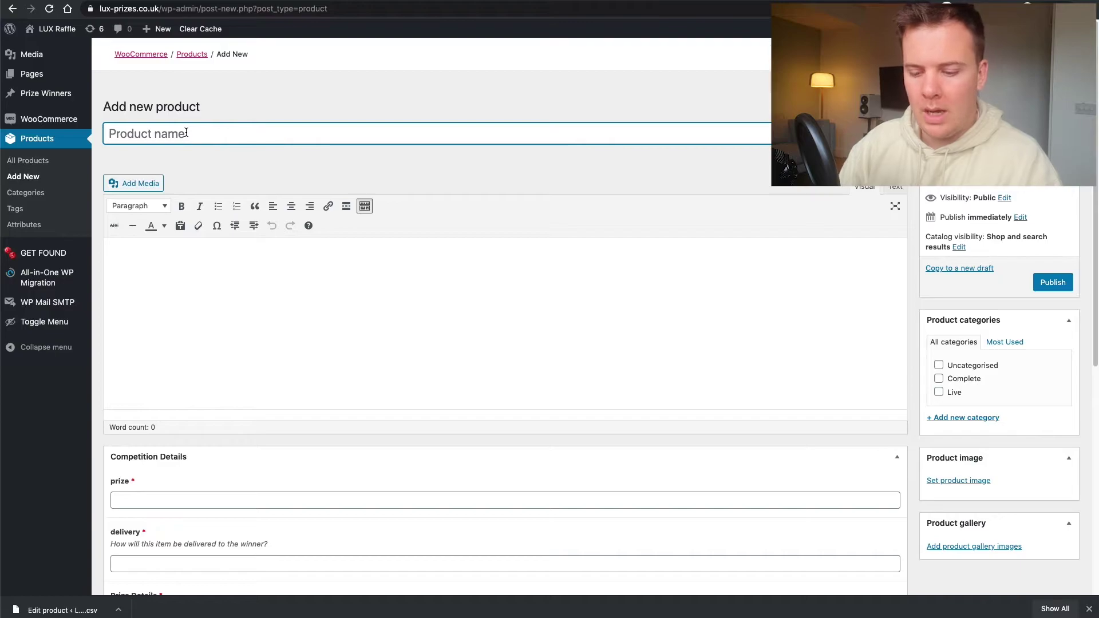
text(Test )
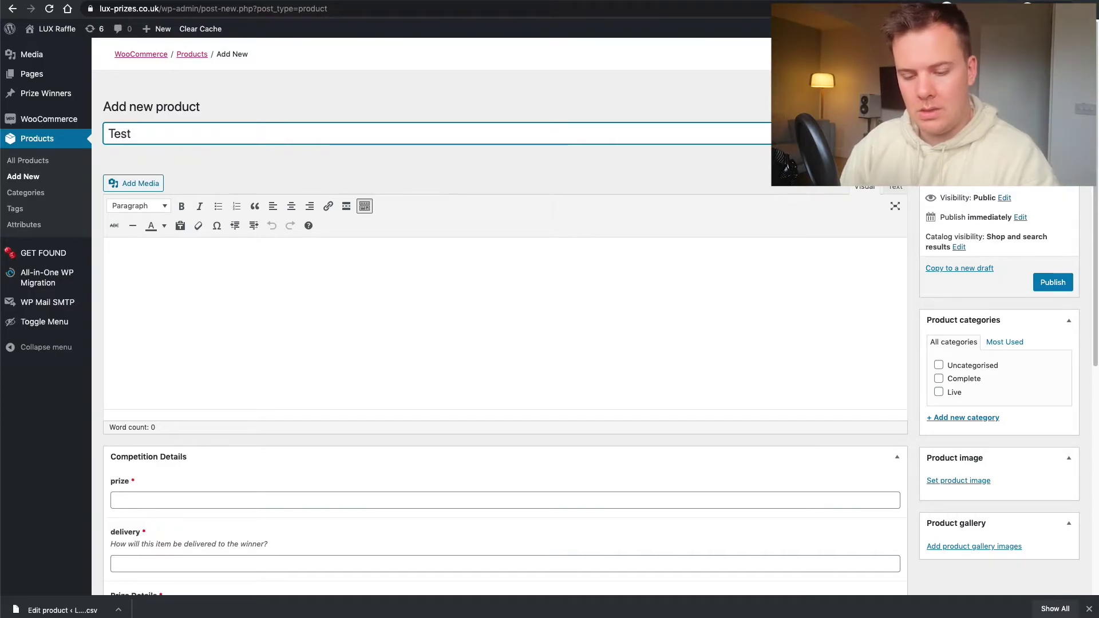
text(Raffle)
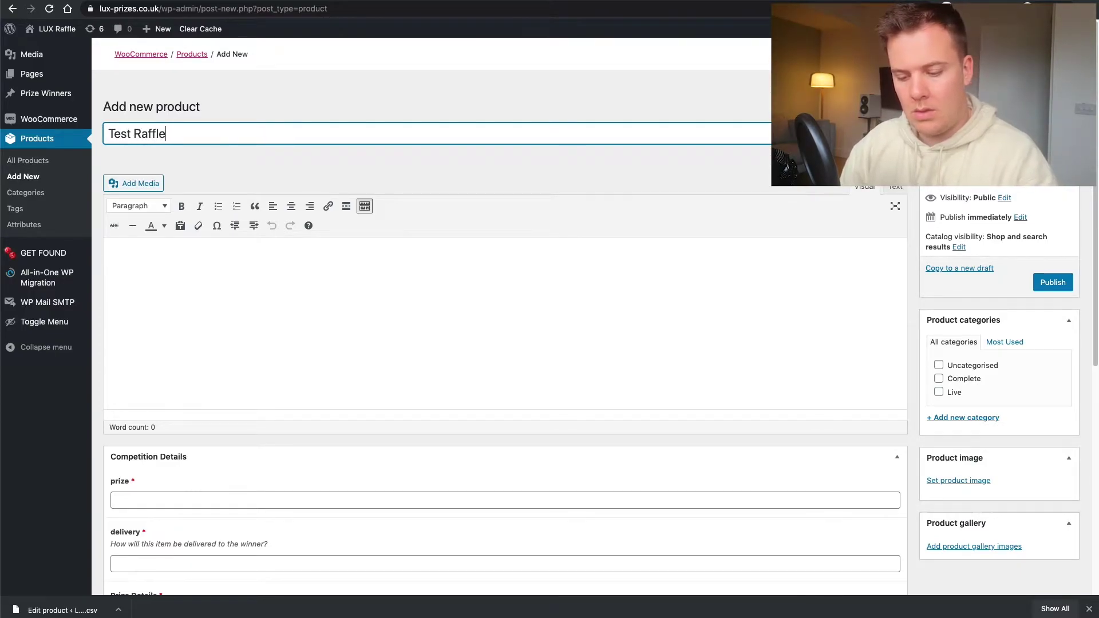
click(201, 154)
scroll(202, 153, down, 1)
- Copy 'Test Raffle' into the prize field under Competition Details
drag(192, 127, 100, 123)
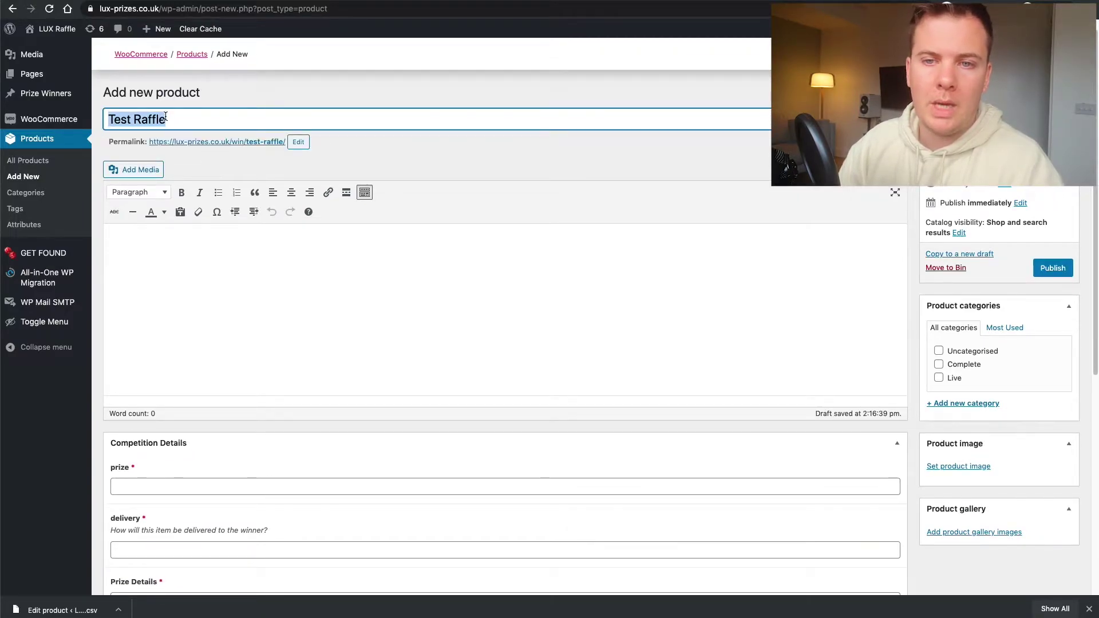
scroll(197, 138, down, 3)
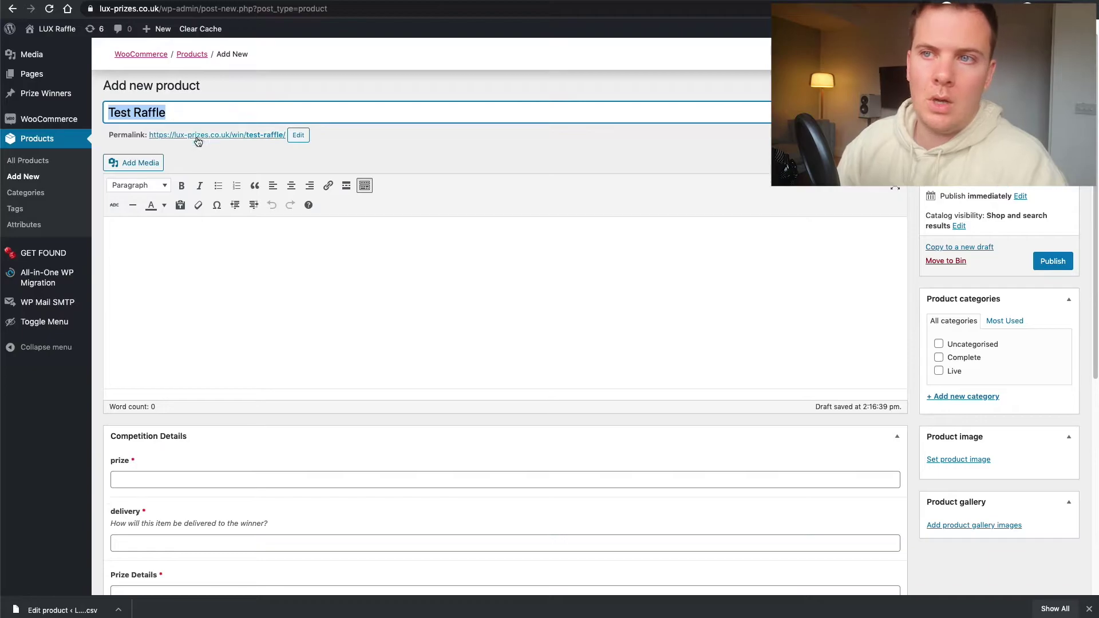
scroll(169, 248, up, 2)
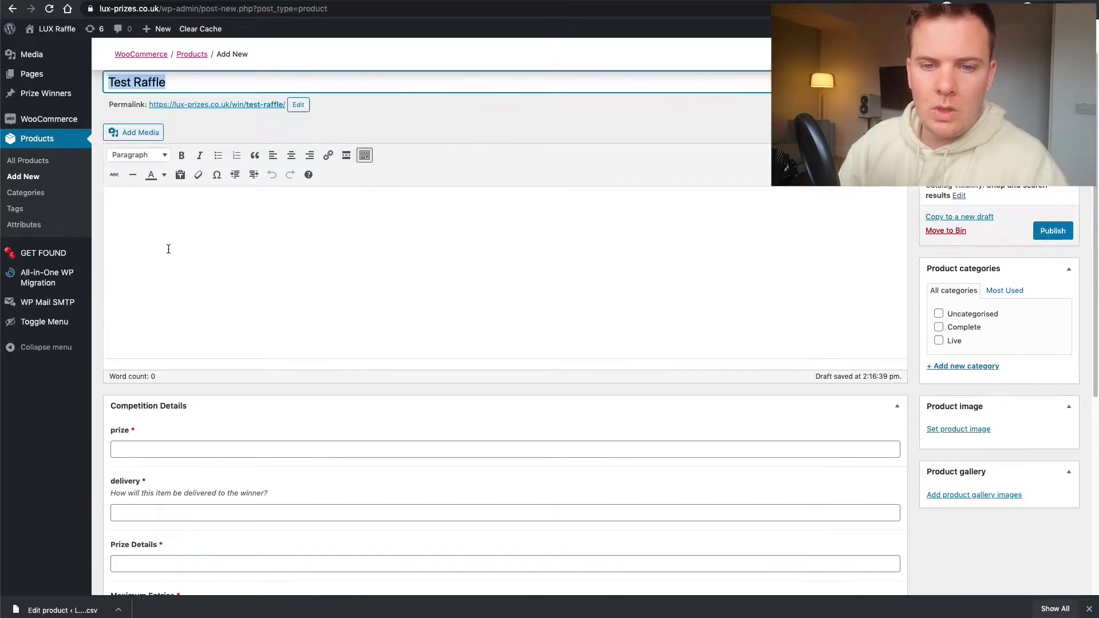
scroll(194, 272, down, 5)
click(149, 267)
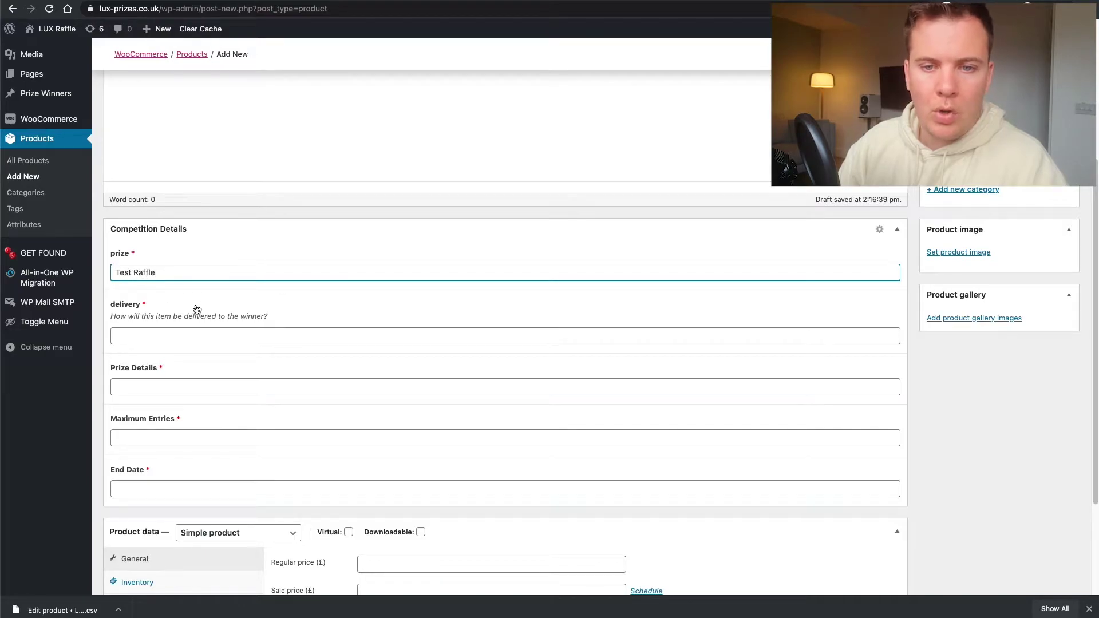
- Set delivery to Pick Up Only and the prize details to 'test details here'
click(149, 333)
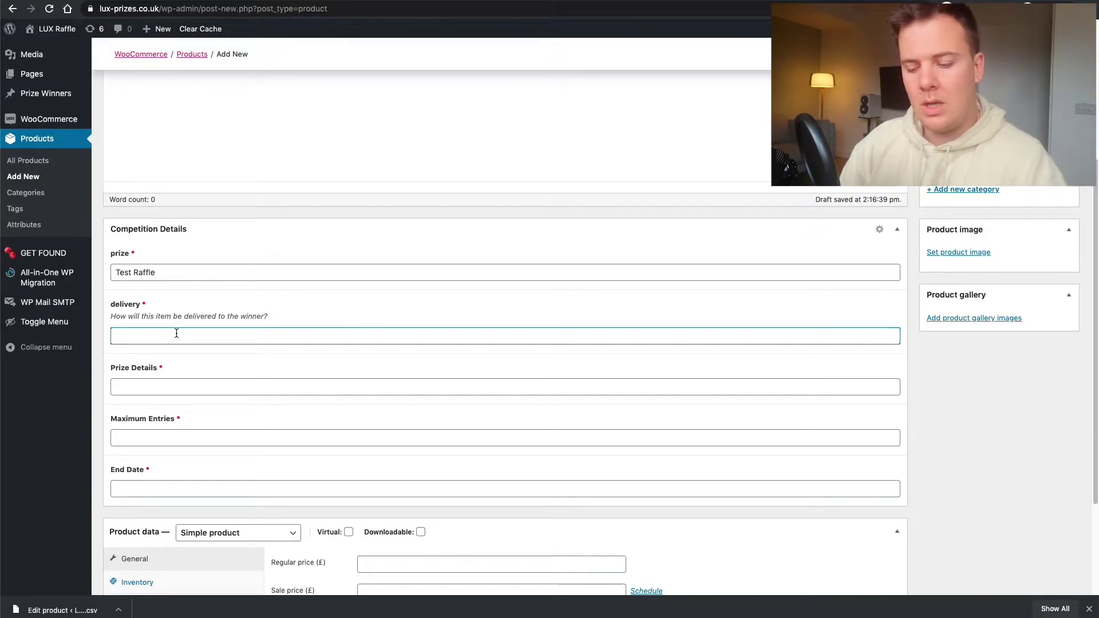
text(De)
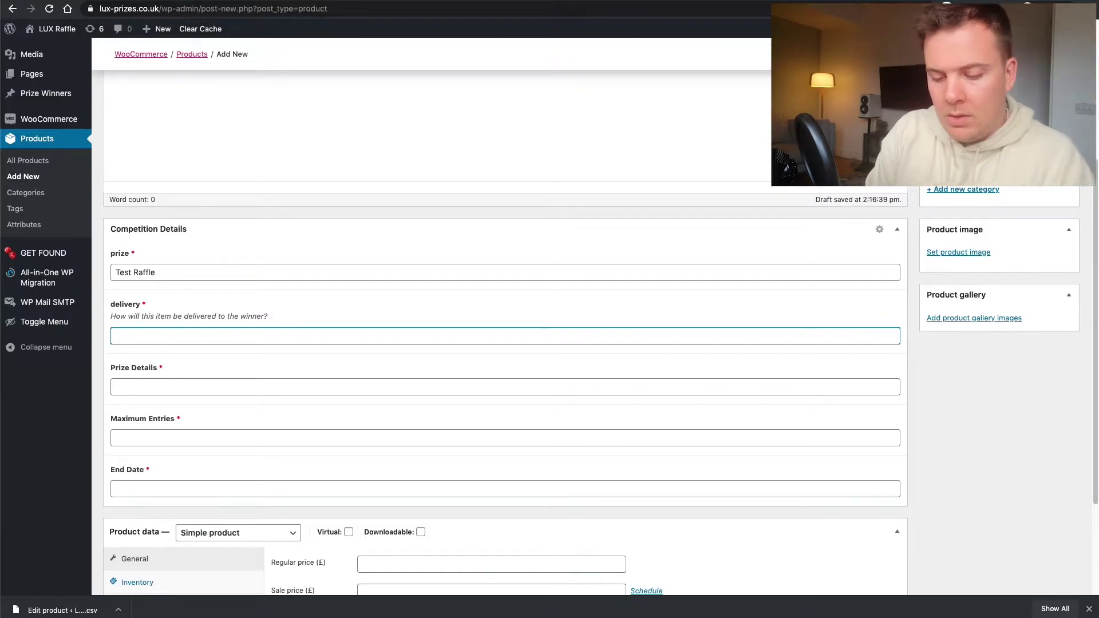
text(Pick Up Only)
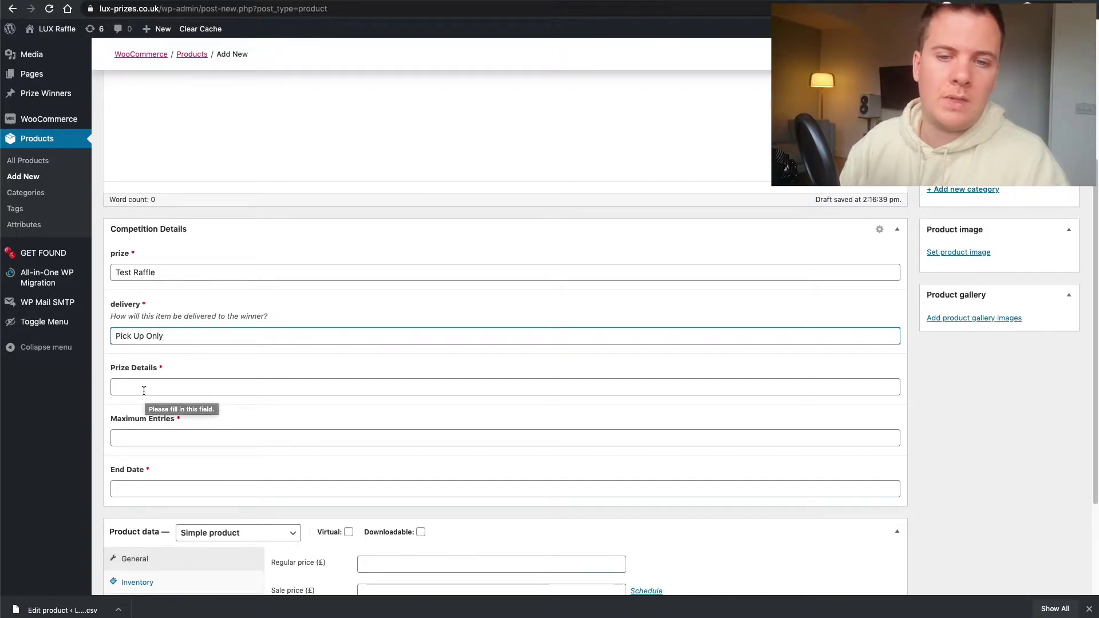
click(144, 391)
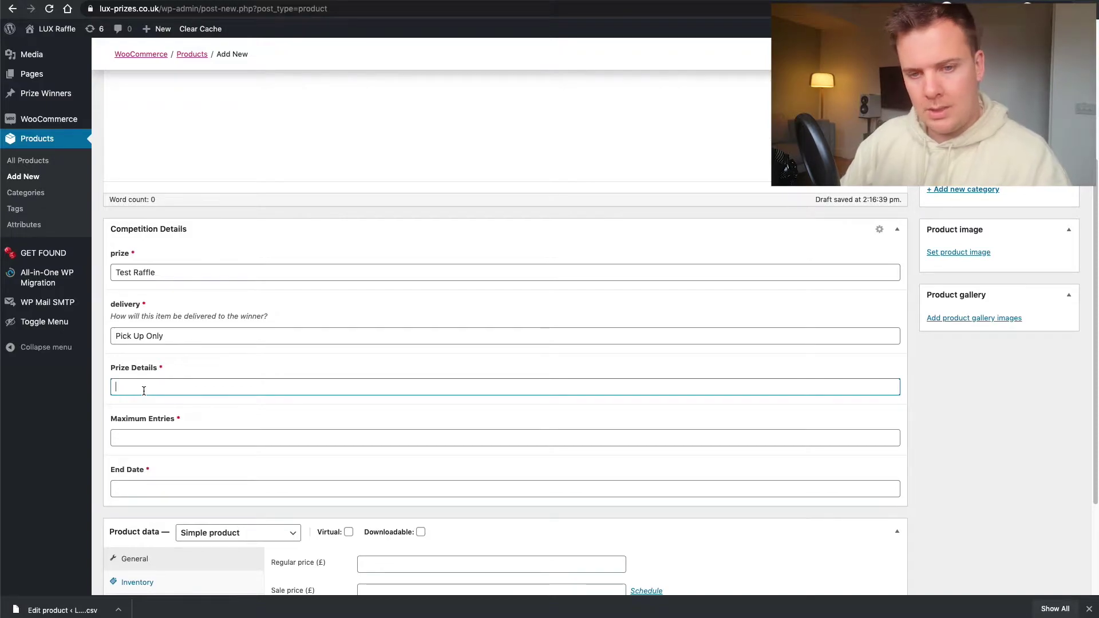
text(test detail)
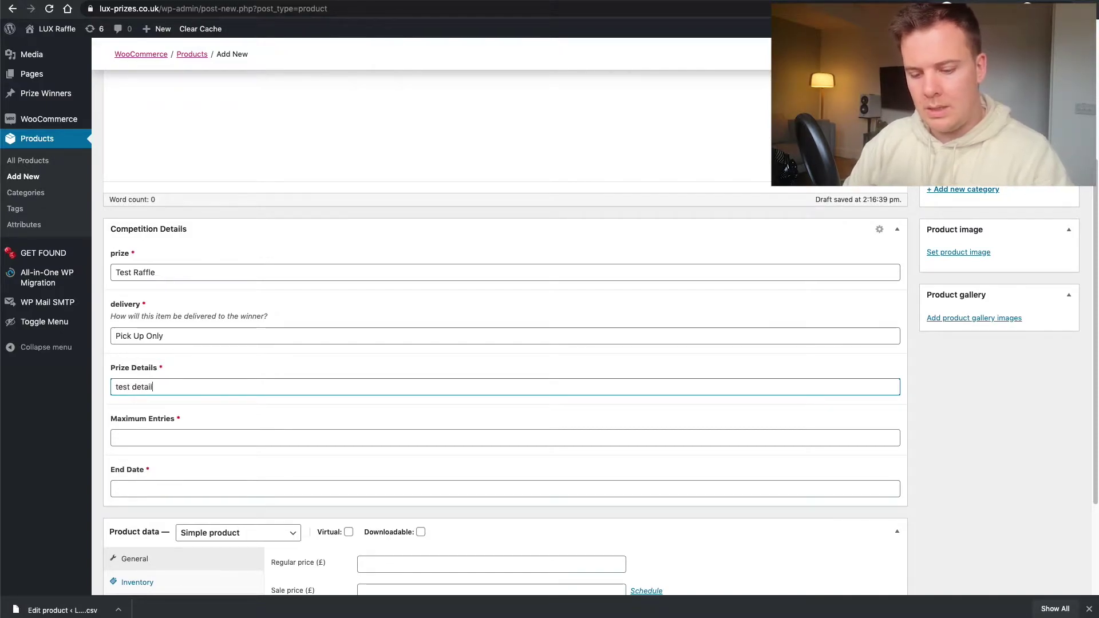
text(s her)
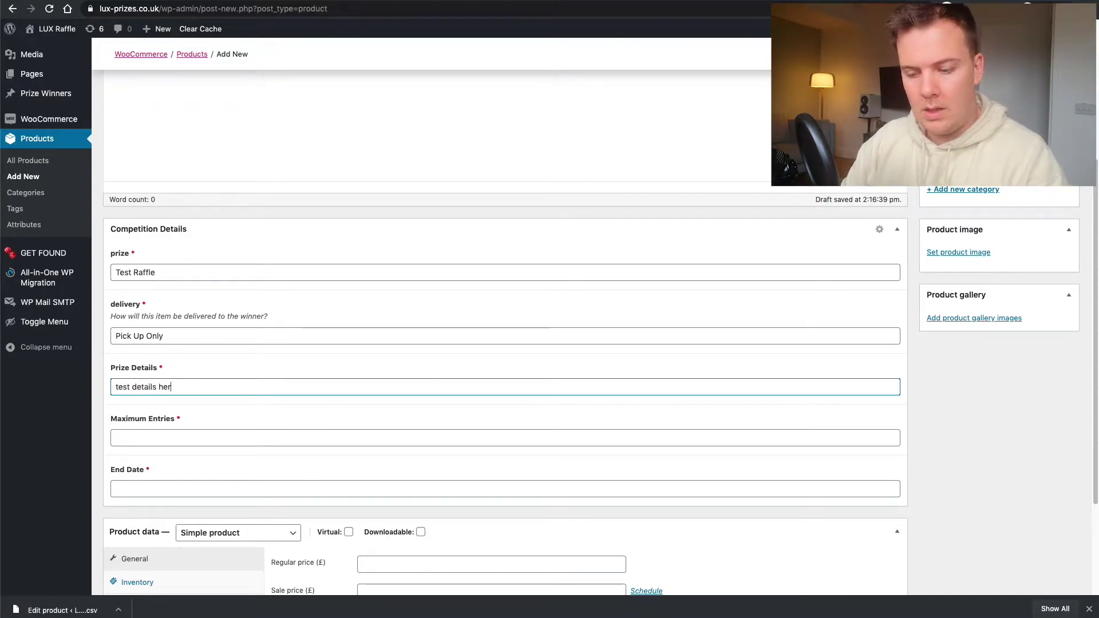
text(e)
- Set the raffle's Maximum Entries to 100
click(144, 441)
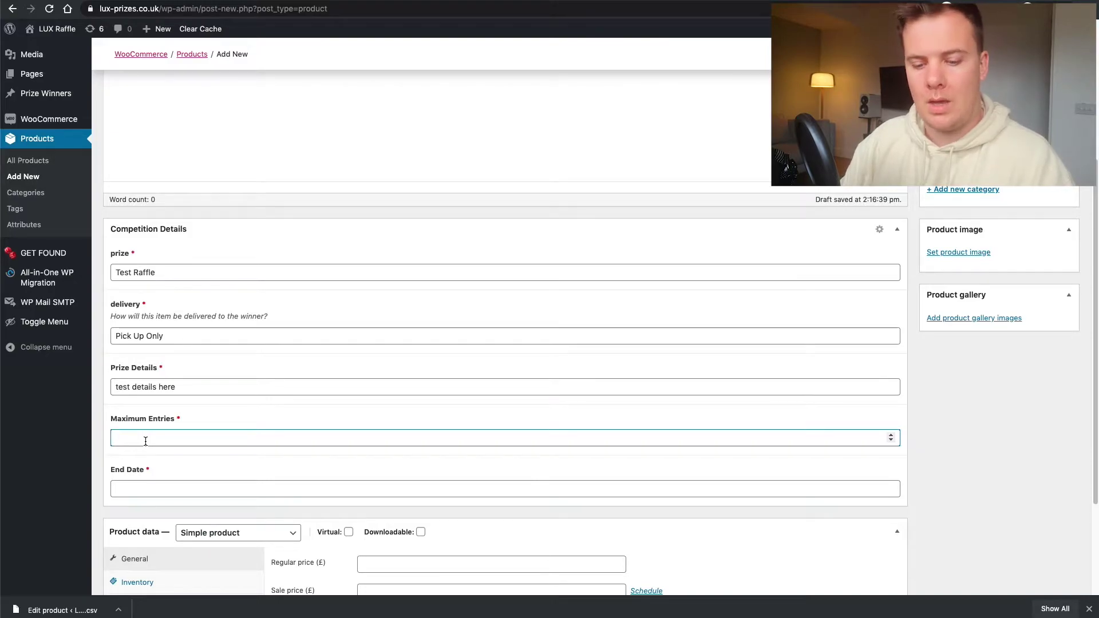
click(146, 441)
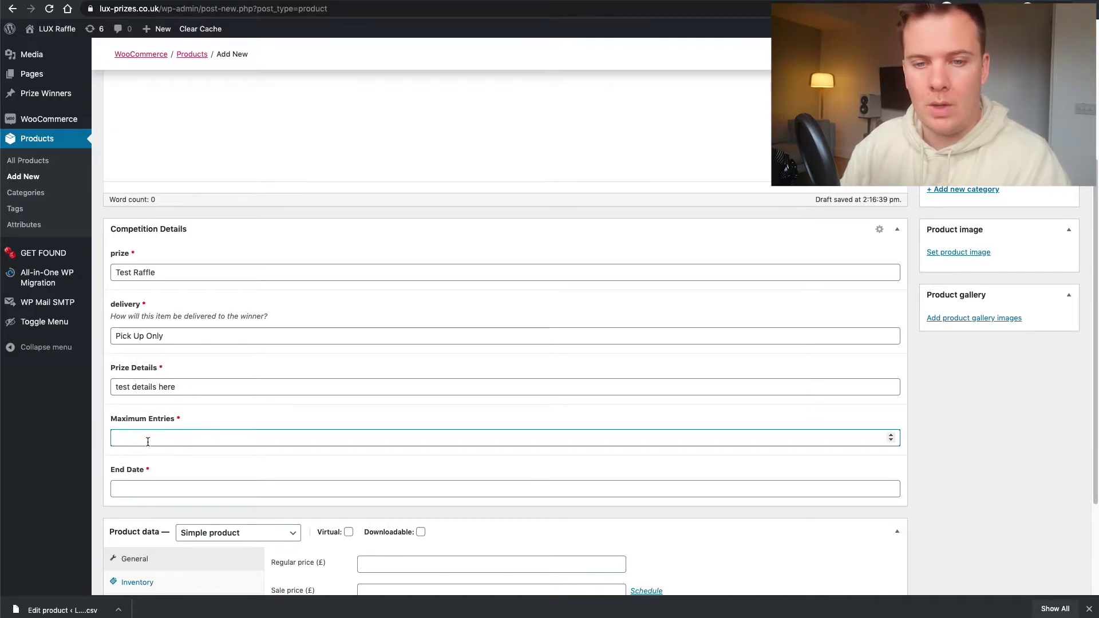
text(1000)
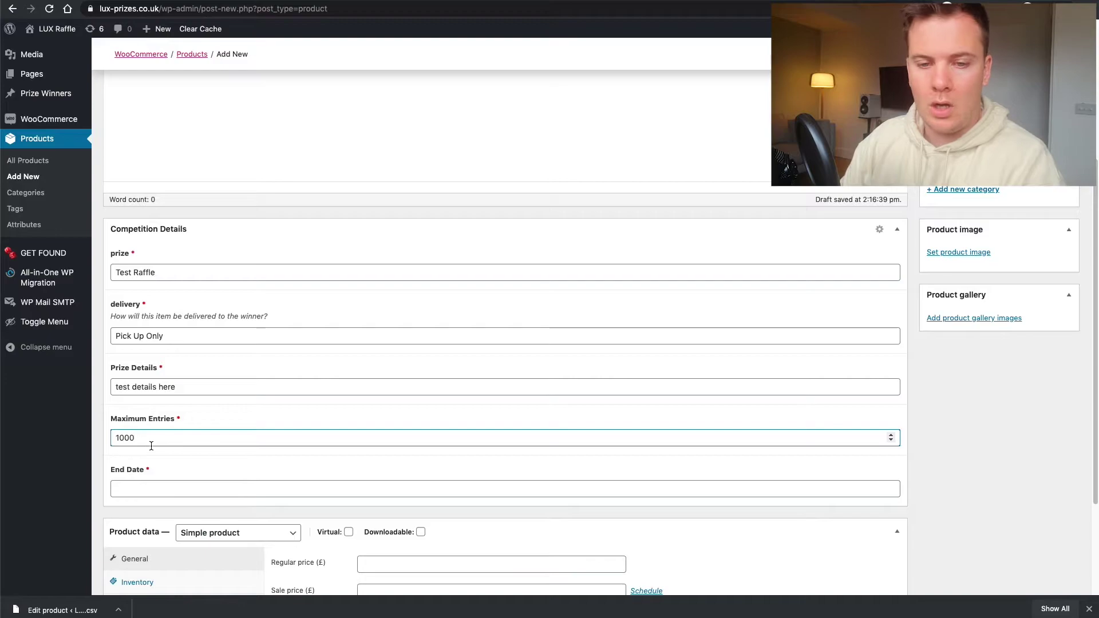
- Give the raffle an end date of June 30, 2020
scroll(150, 453, down, 2)
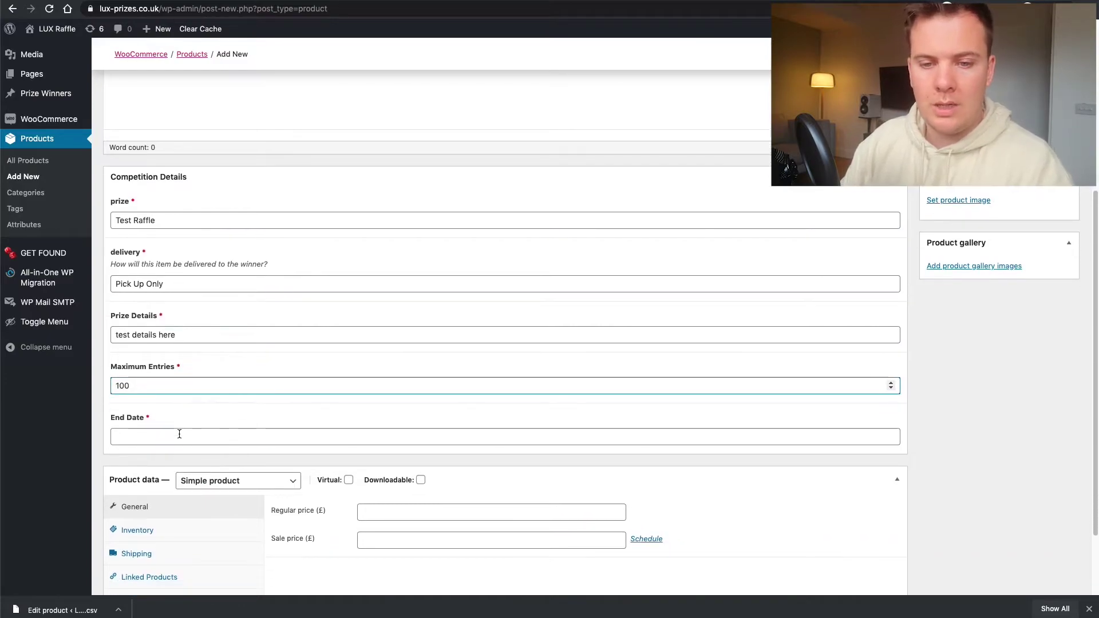
click(171, 432)
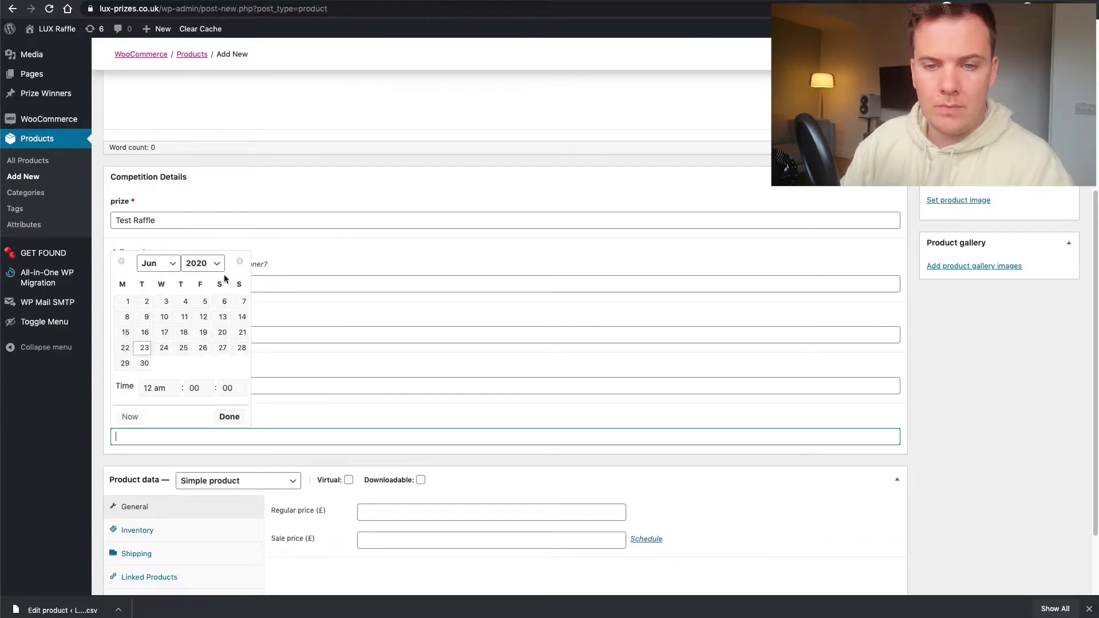
click(146, 365)
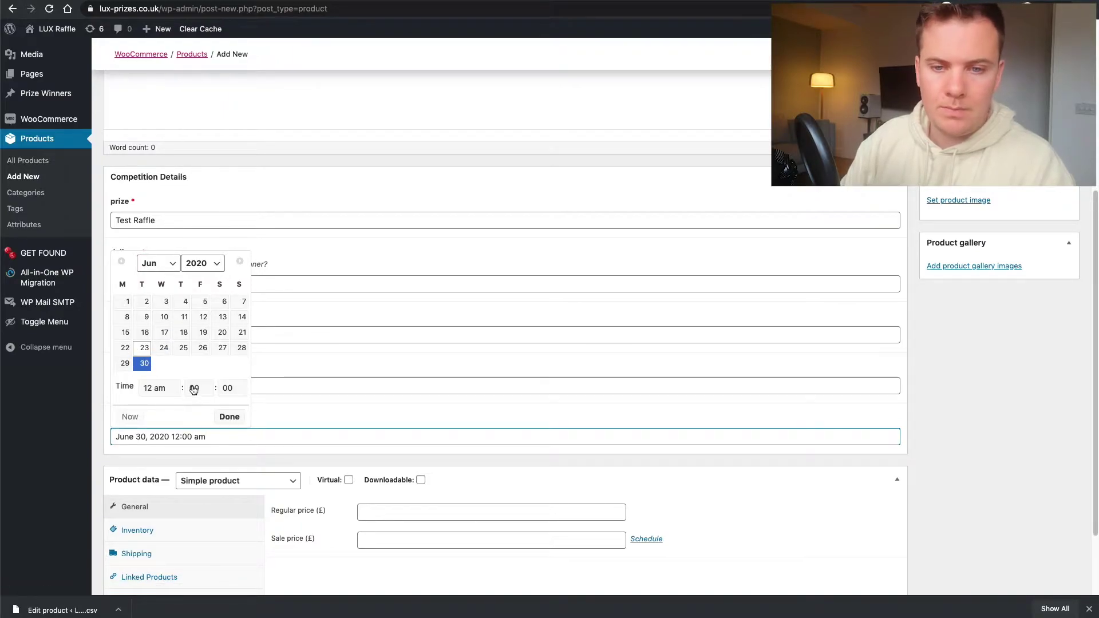
click(230, 417)
scroll(248, 401, down, 3)
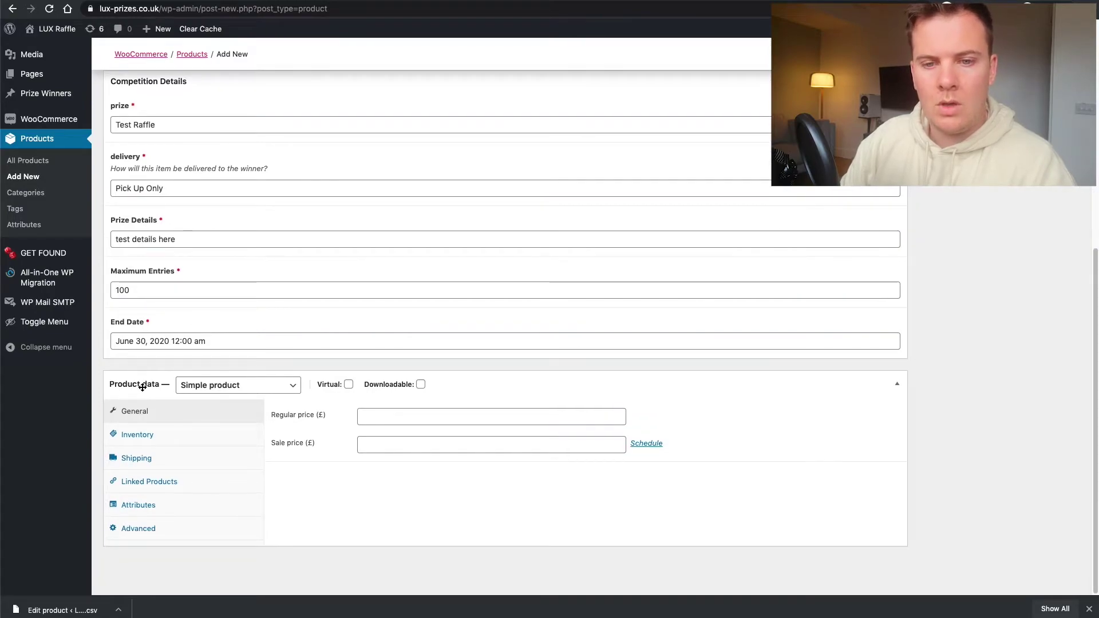
- Change the Product data type to Competition
click(283, 393)
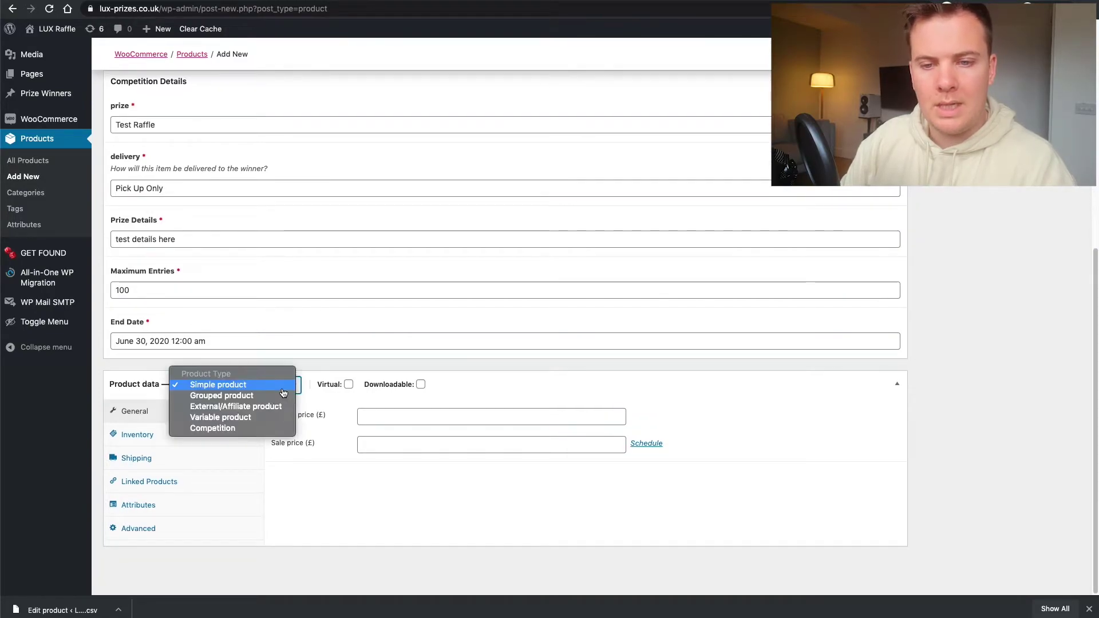
click(244, 430)
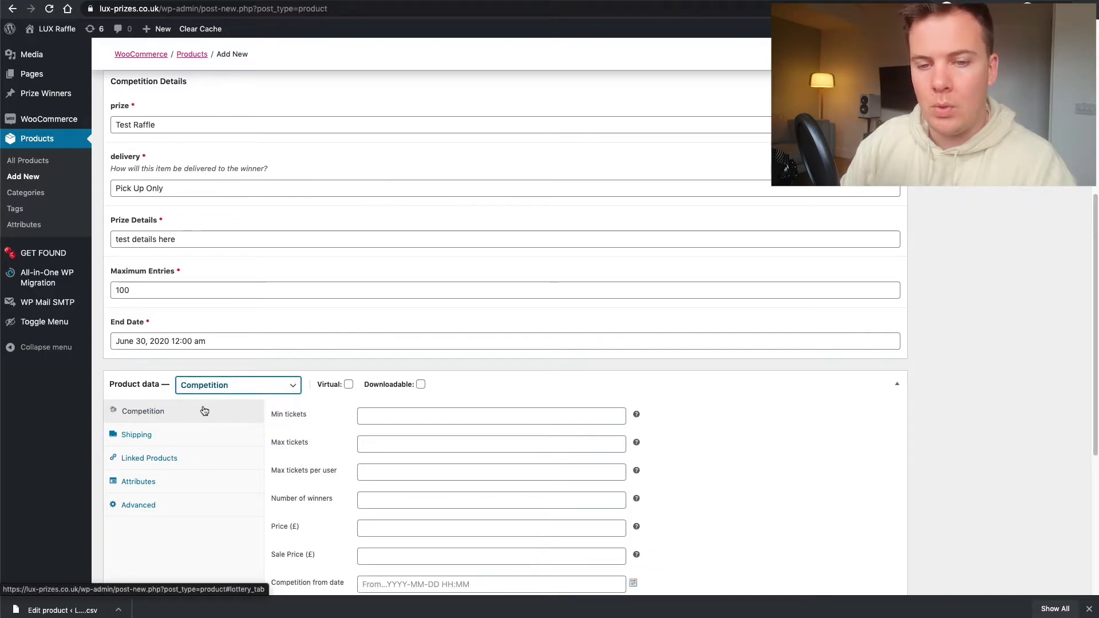
click(231, 368)
scroll(231, 368, down, 1)
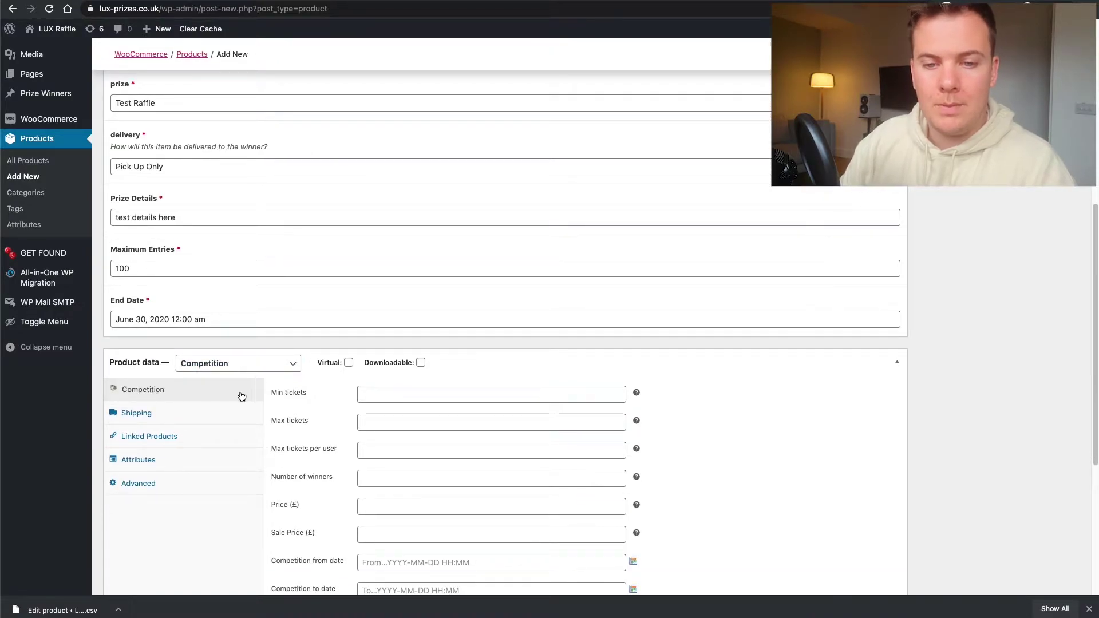
click(408, 394)
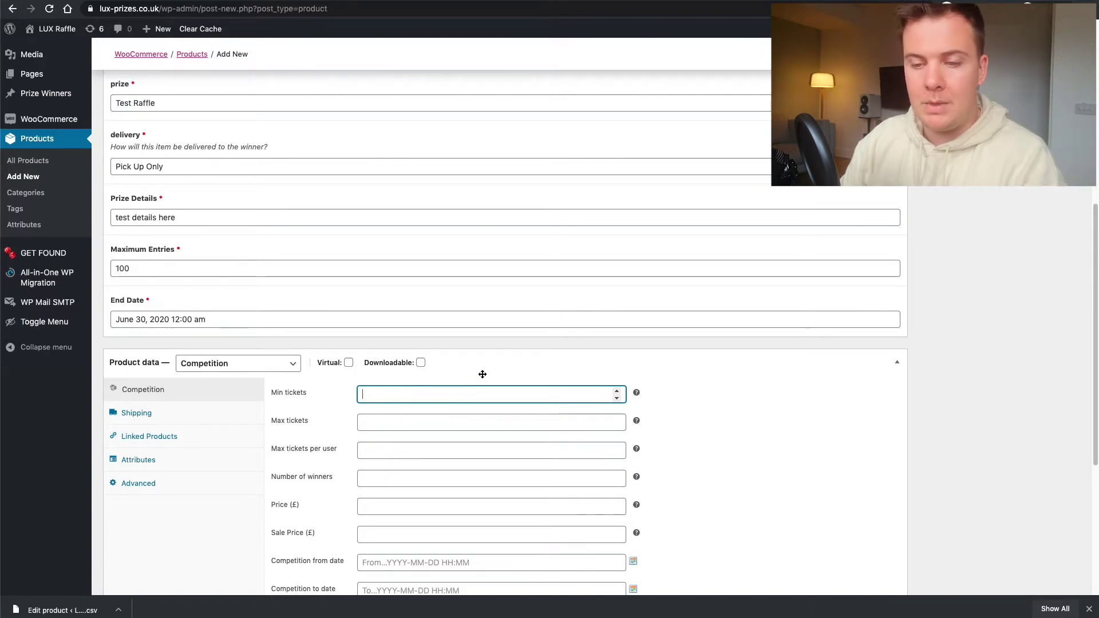
- Set minimum tickets to 149, maximum tickets to 150, and Maximum Entries to 150
text(9)
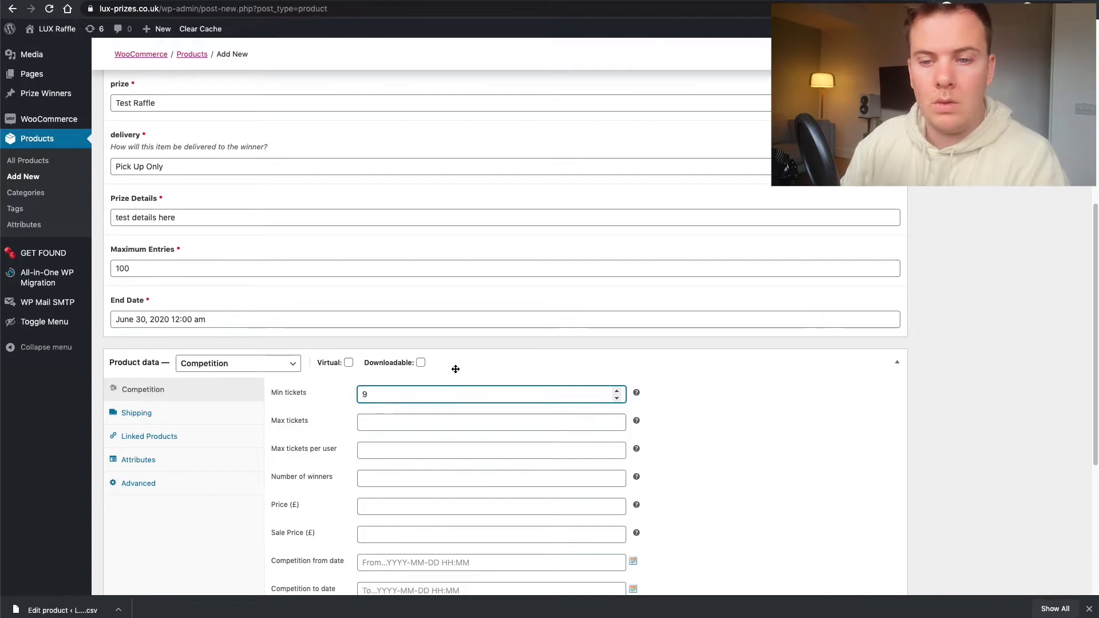
text(9)
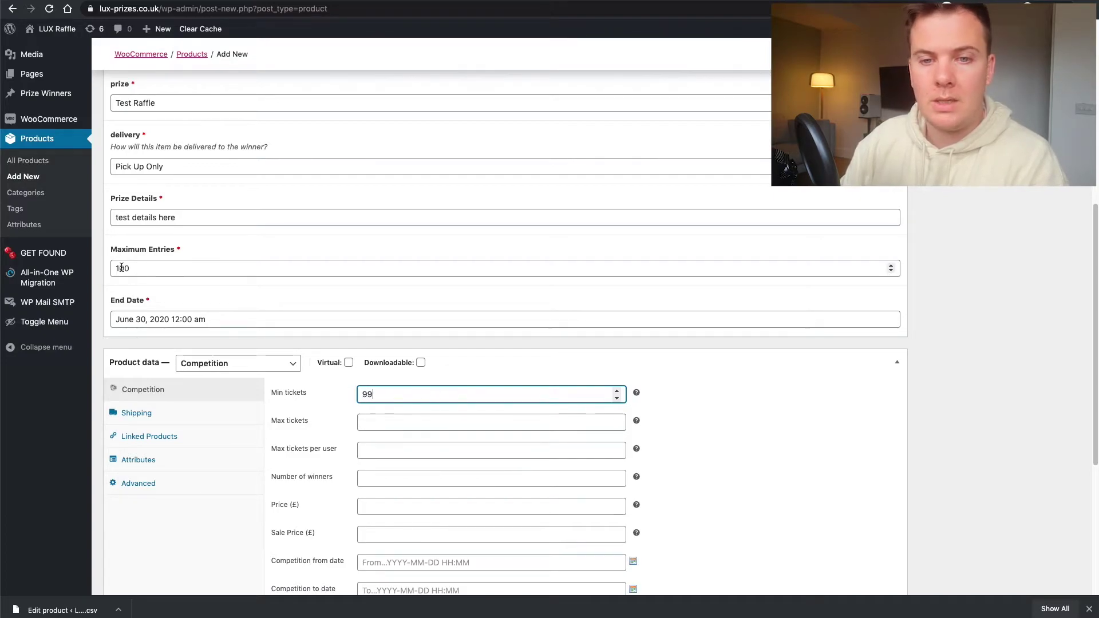
click(125, 267)
key(BackSpace)
text(5)
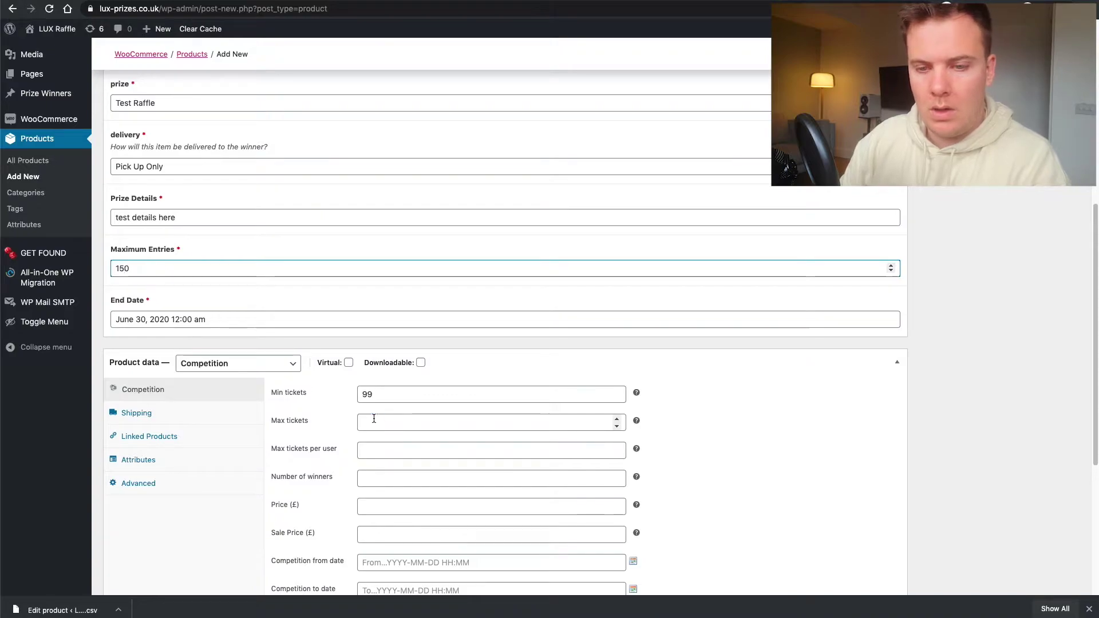
click(373, 422)
click(363, 394)
drag(362, 394, 367, 394)
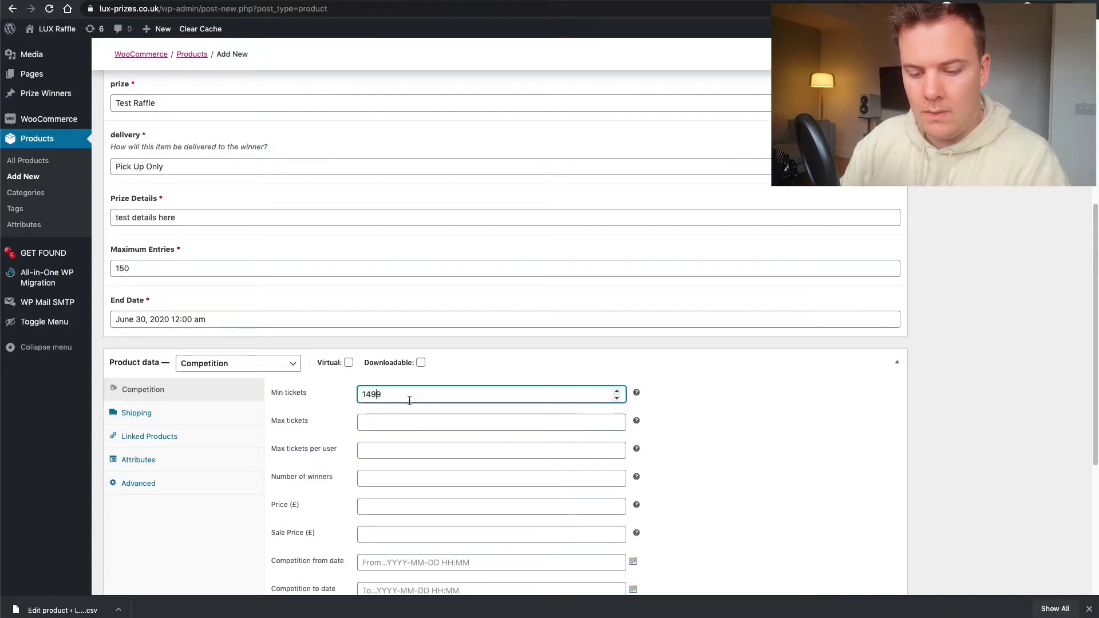
click(396, 417)
text(1)
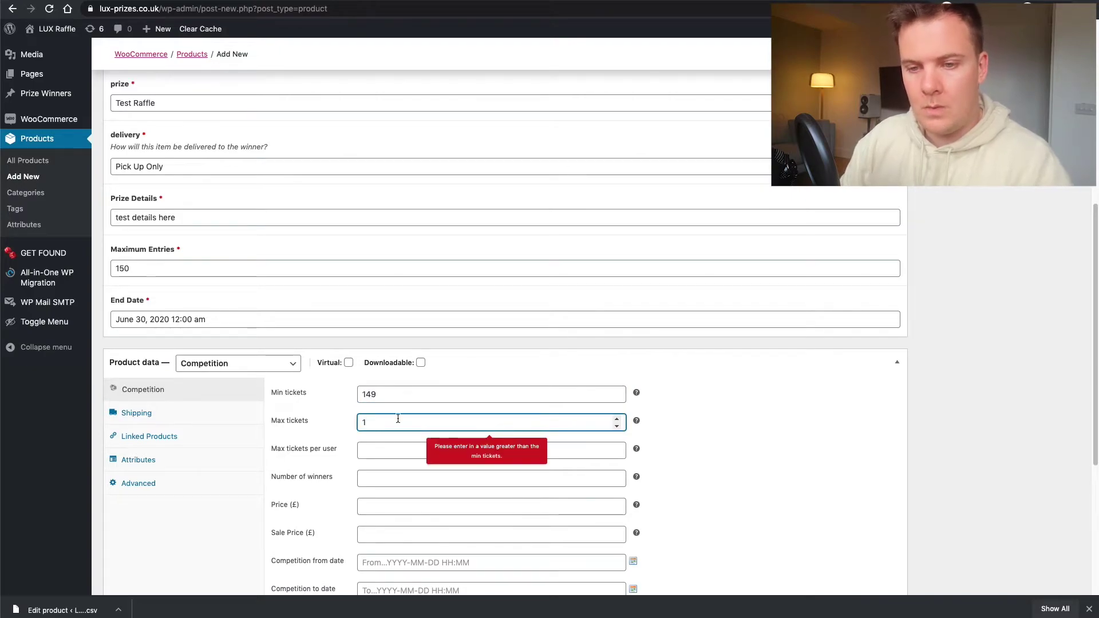
text(50)
click(613, 422)
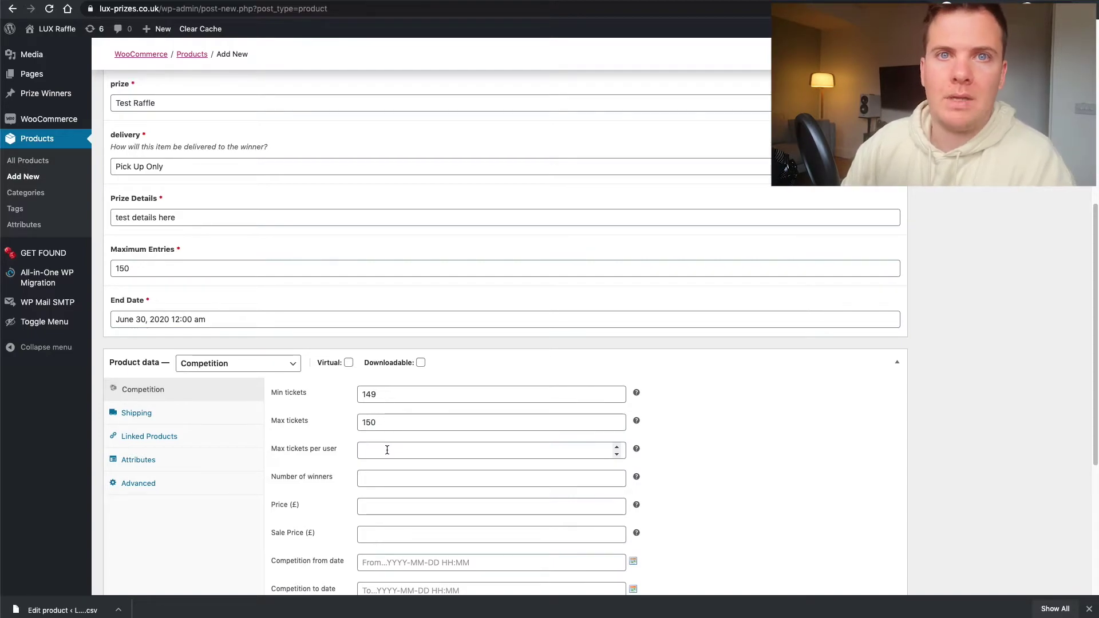
- Limit each user to 10 tickets and set the number of winners to 1
click(387, 451)
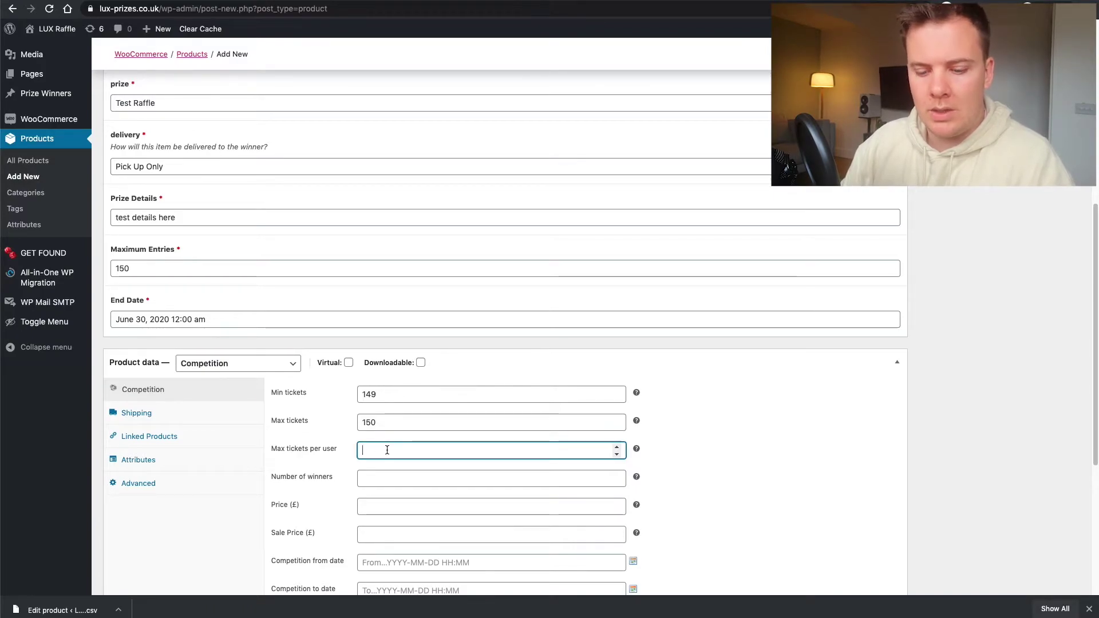
text(10)
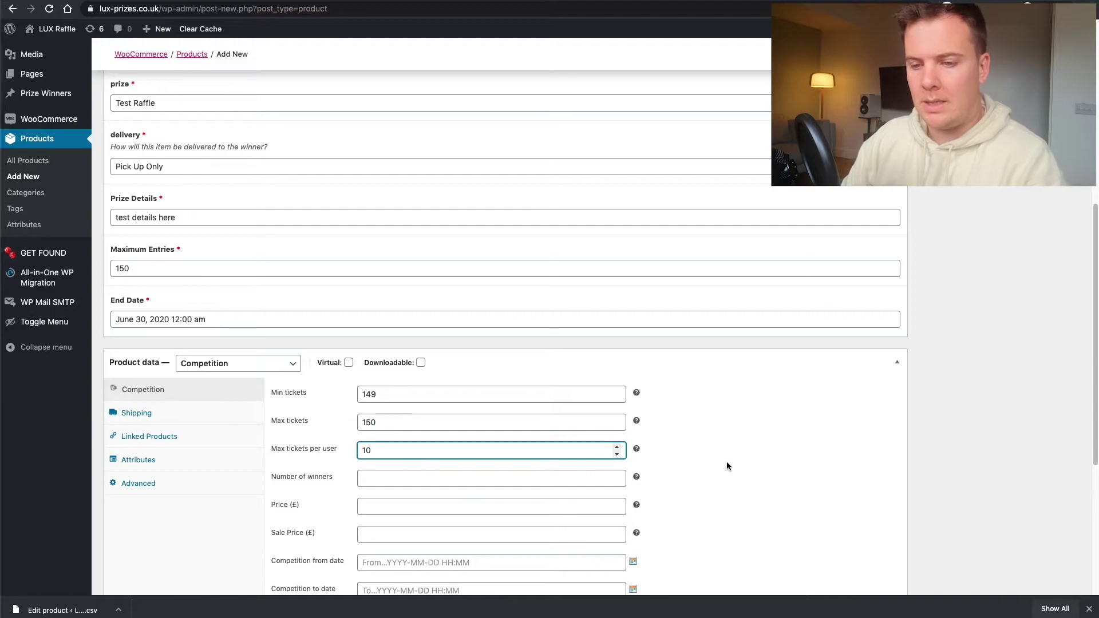
click(686, 457)
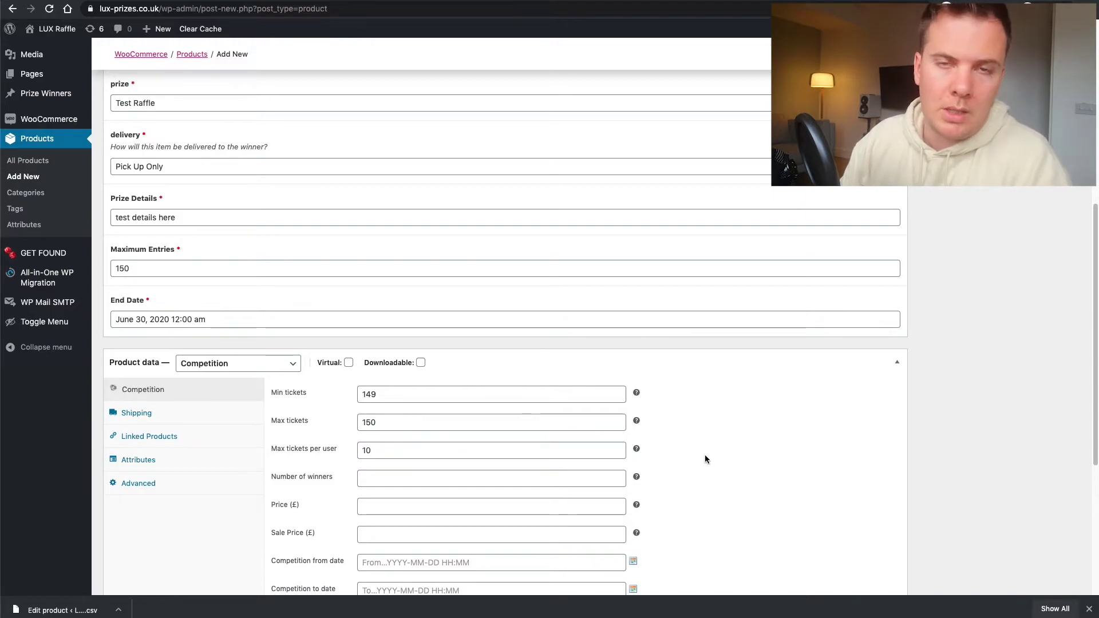
scroll(345, 466, down, 1)
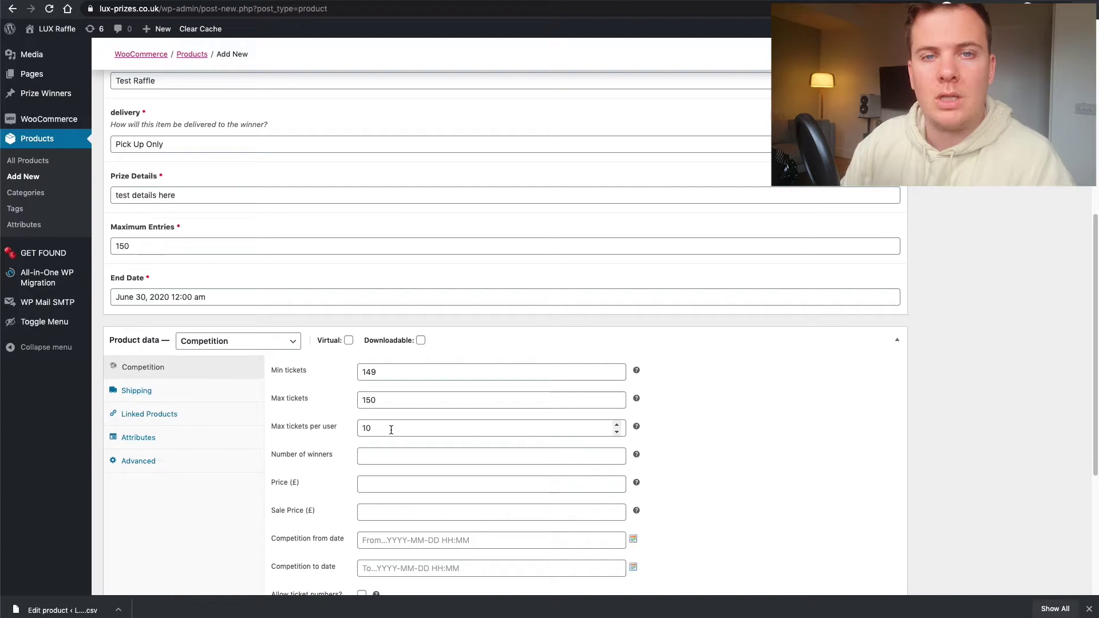
click(413, 458)
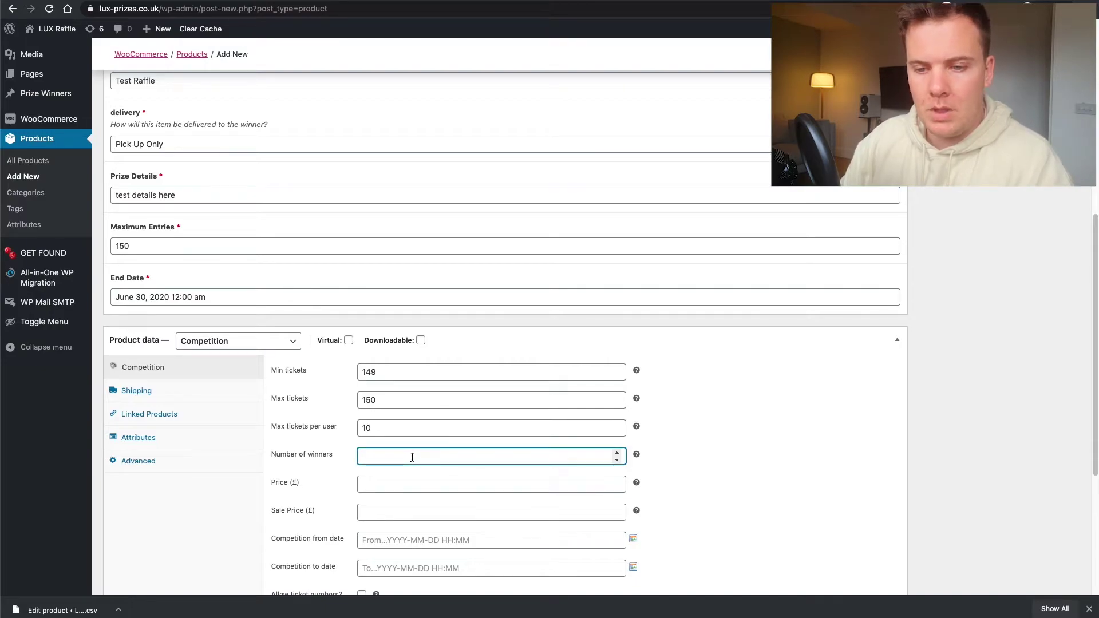
text(1)
click(701, 458)
- Set the ticket price to £10 and leave the sale price empty
click(394, 485)
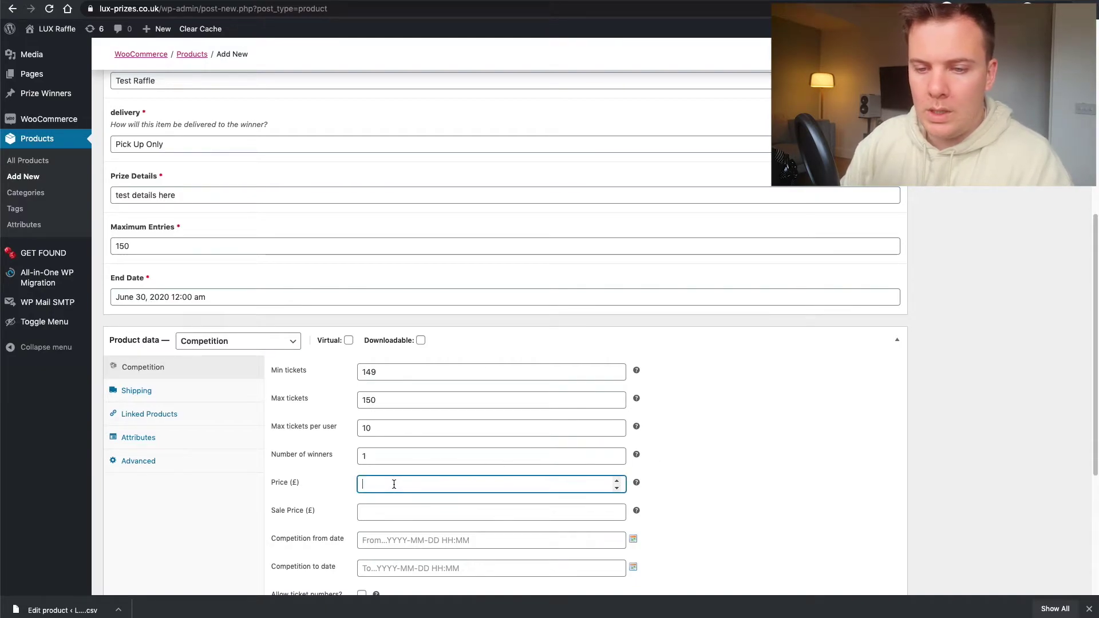
text(10)
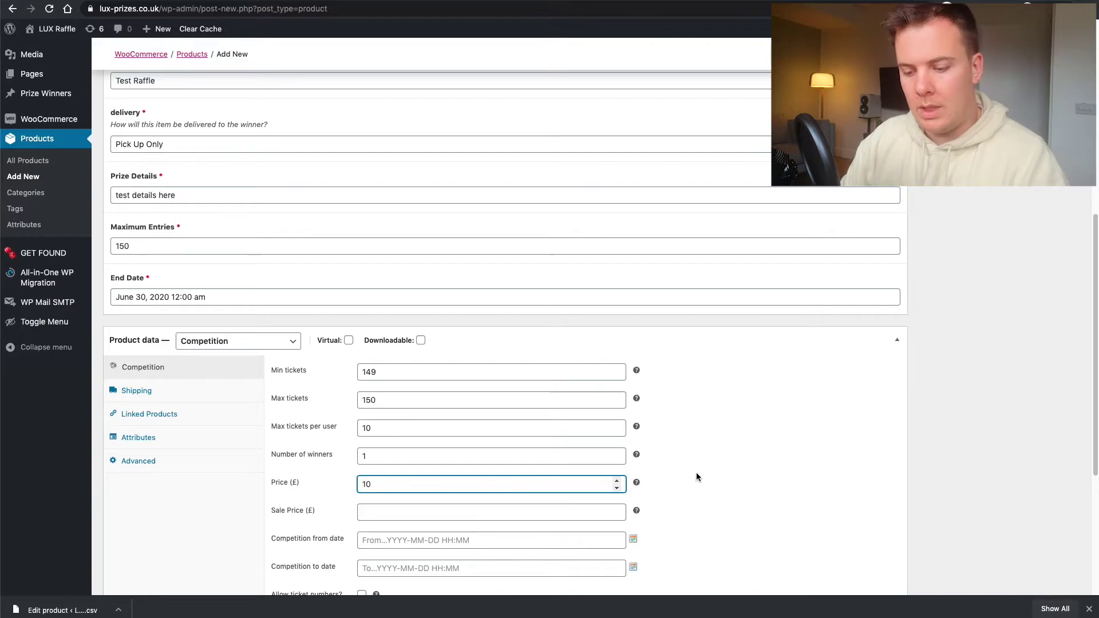
click(699, 479)
scroll(364, 527, down, 2)
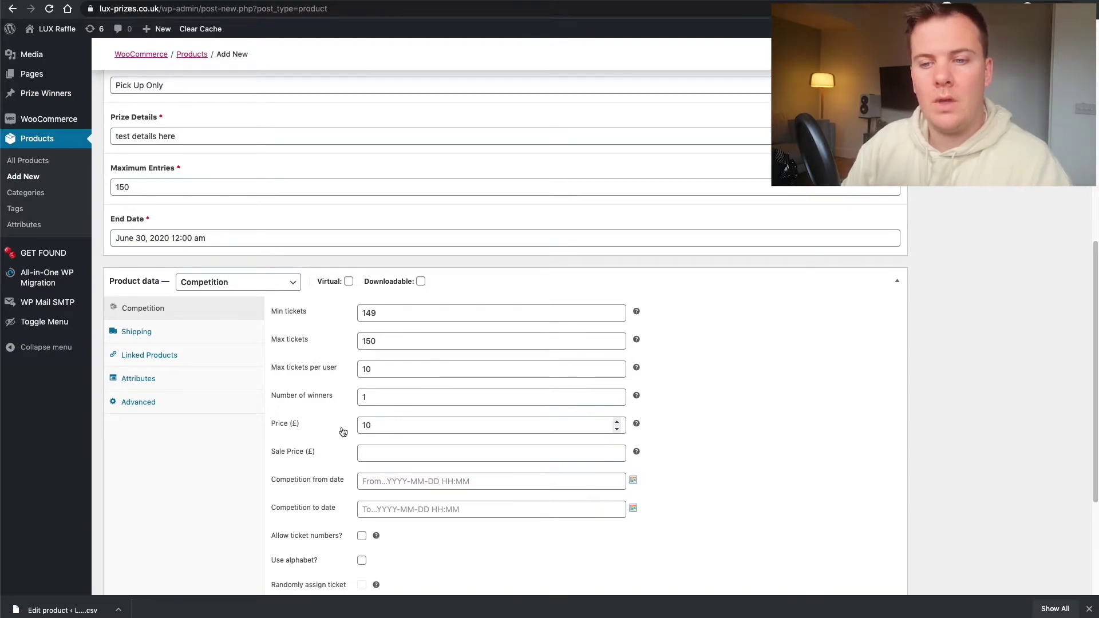
click(366, 454)
text(8)
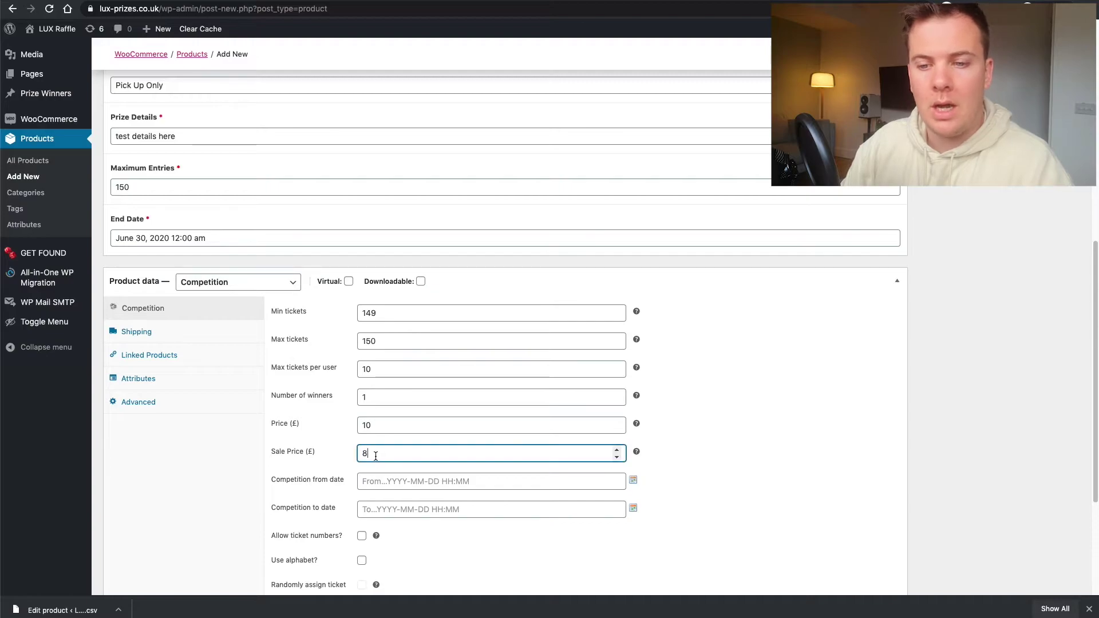
key(BackSpace)
click(675, 458)
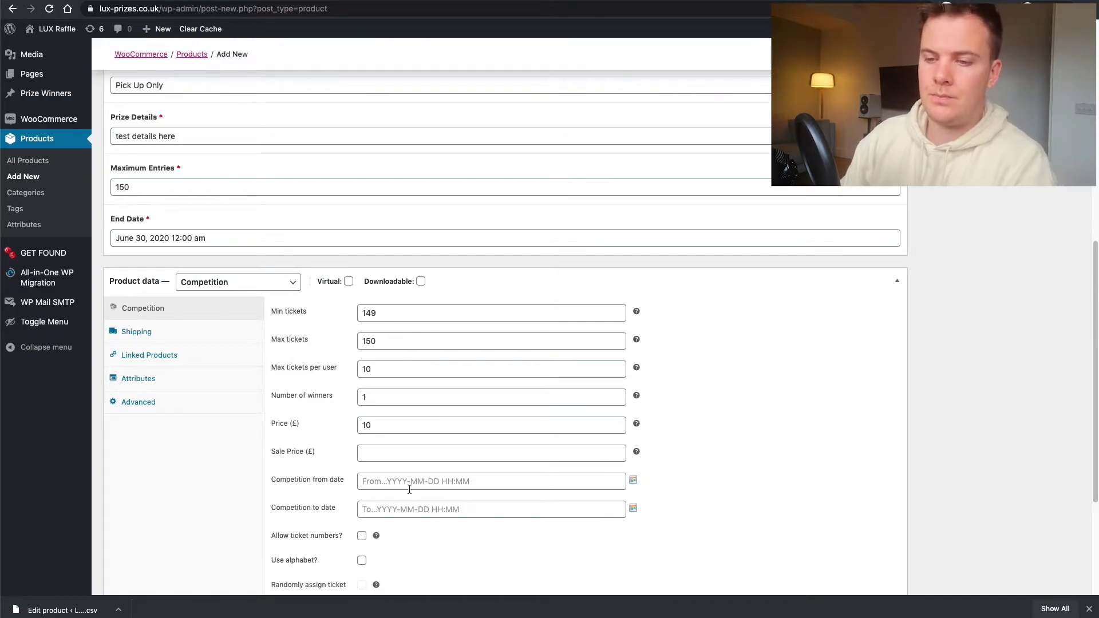
- Set the competition start date to June 22, 2020
click(414, 484)
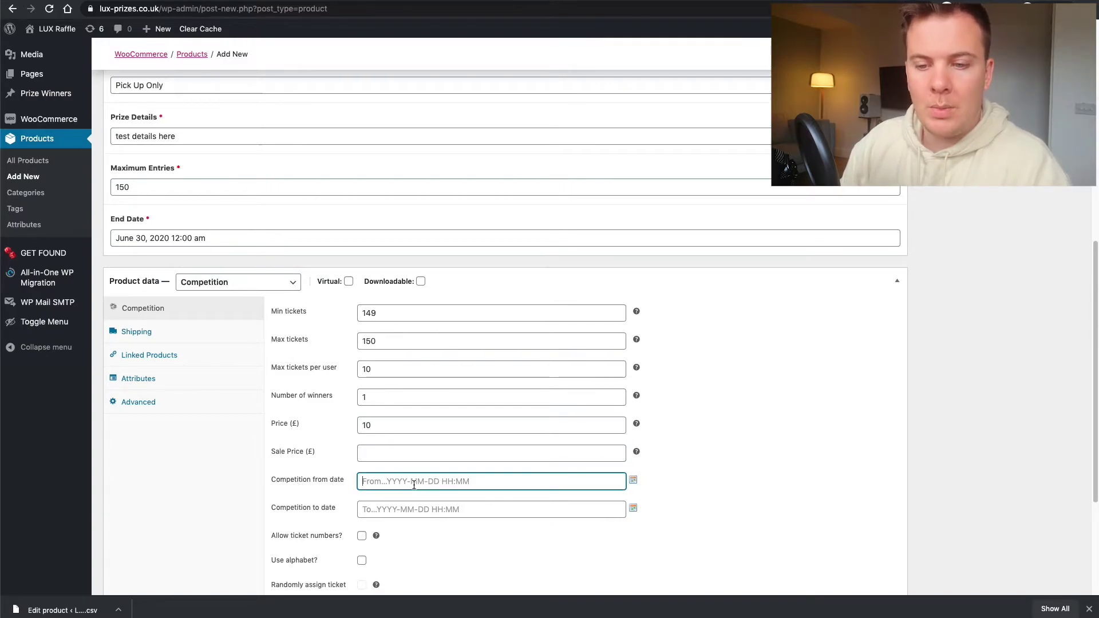
click(633, 482)
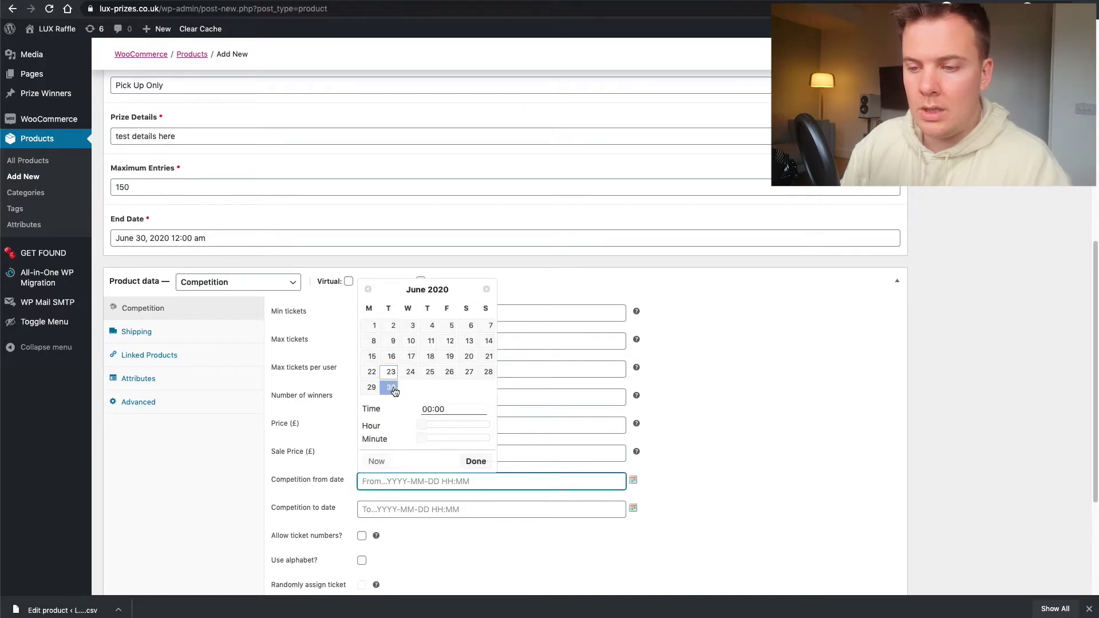
click(372, 373)
click(780, 424)
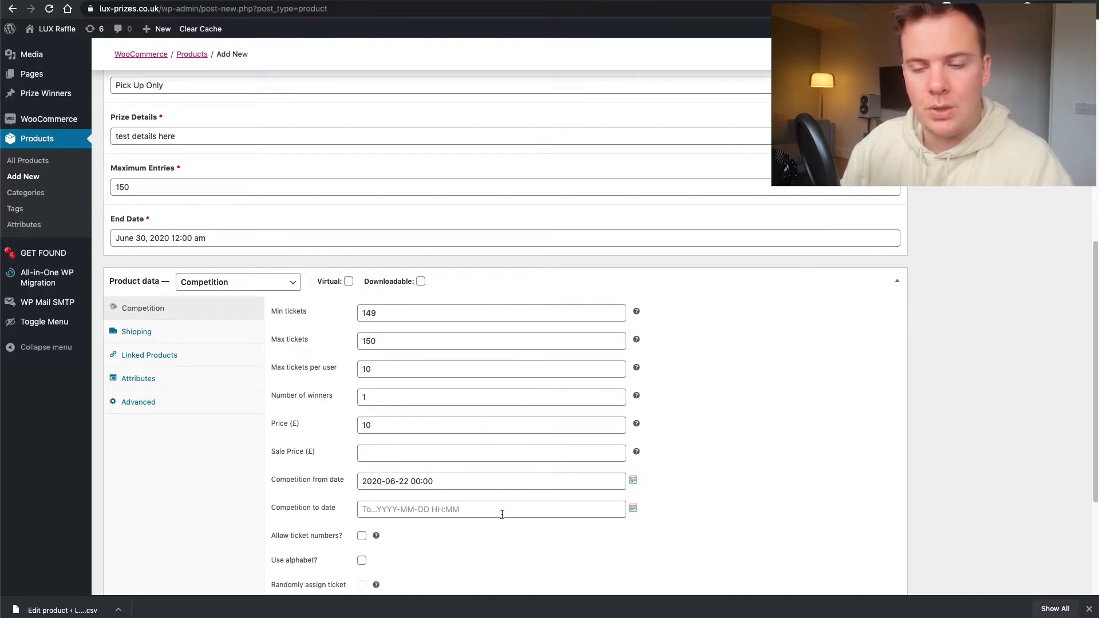
- Set the competition closing date to June 30, 2020 at 12:00
click(445, 509)
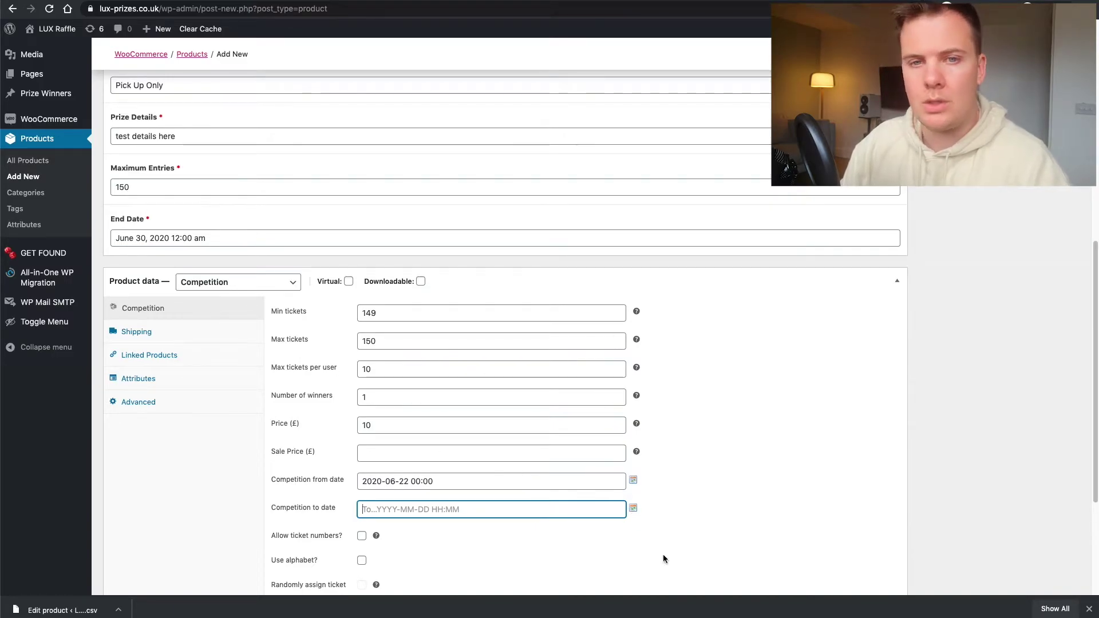
scroll(698, 527, down, 3)
click(634, 378)
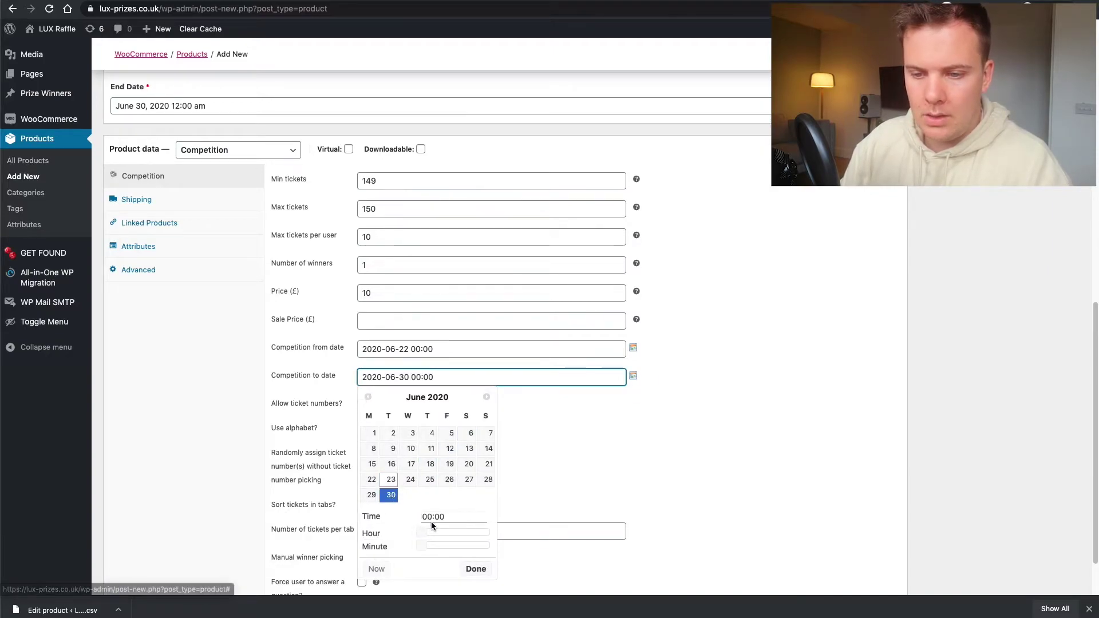
click(475, 570)
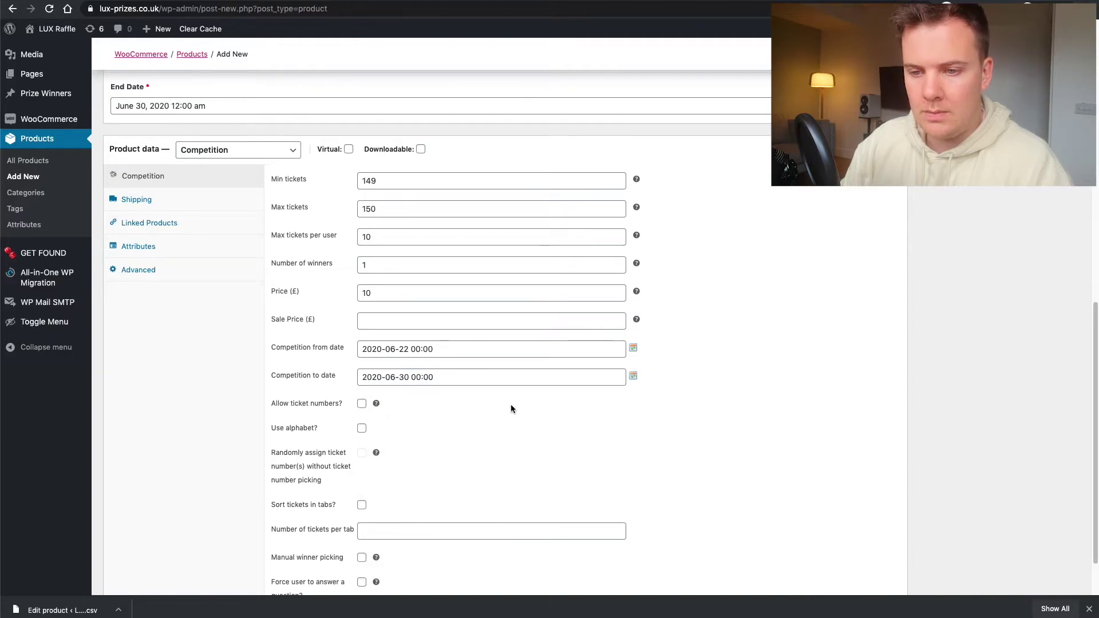
scroll(503, 412, down, 1)
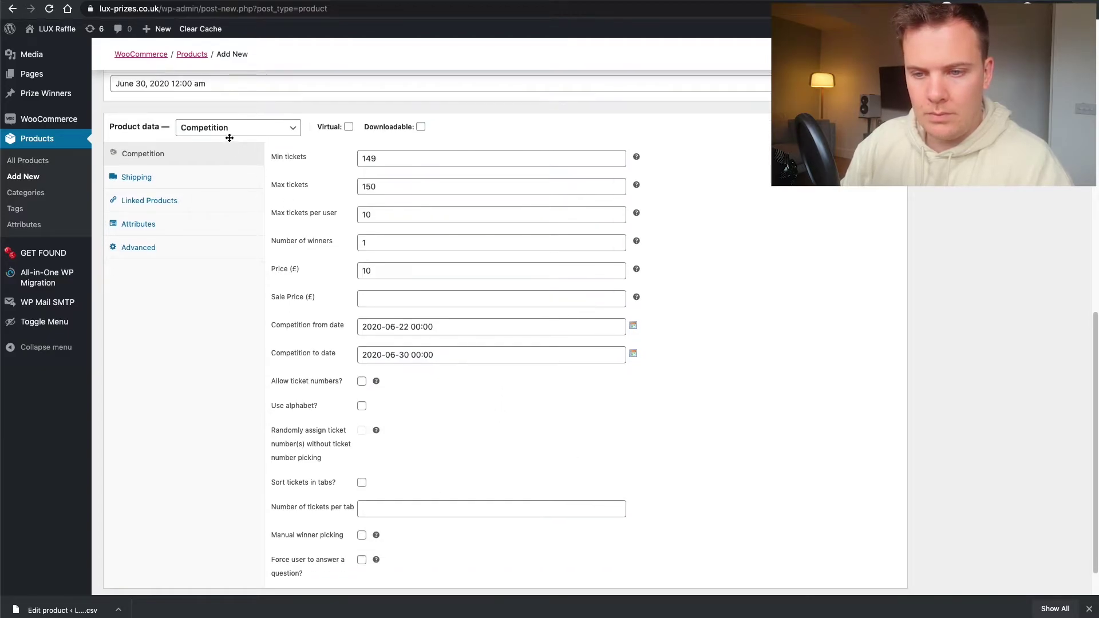
click(360, 85)
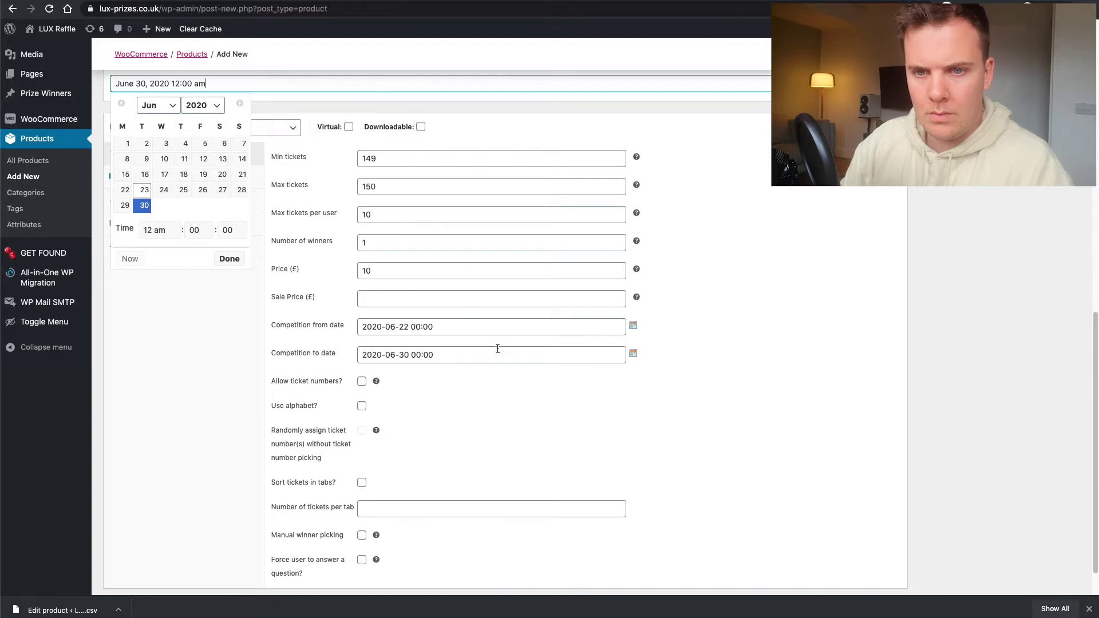
click(556, 353)
click(632, 355)
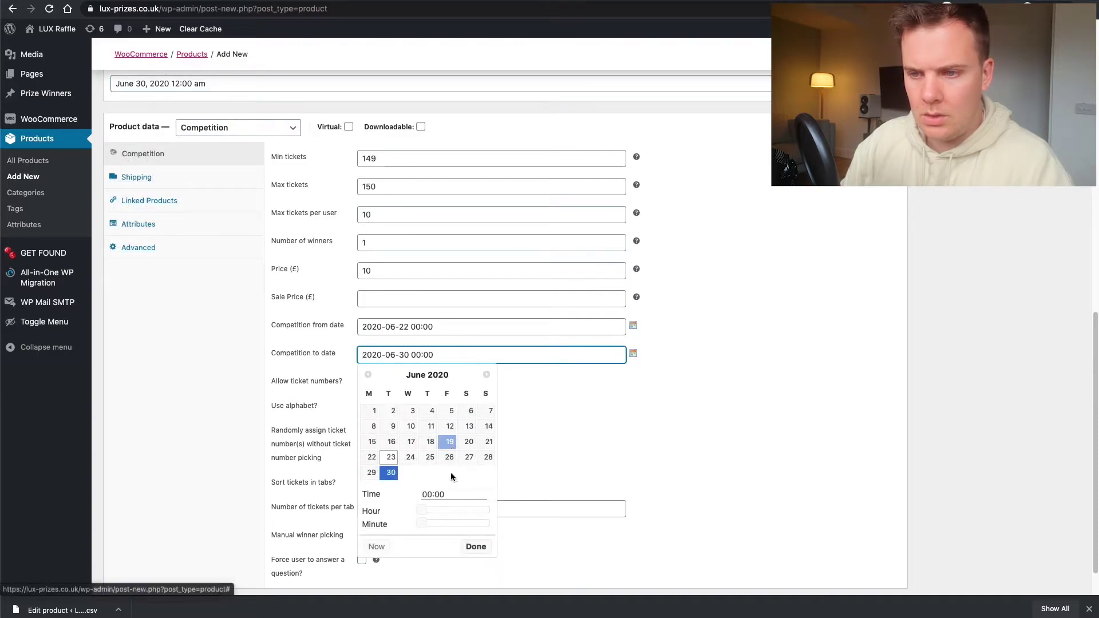
drag(423, 510, 460, 513)
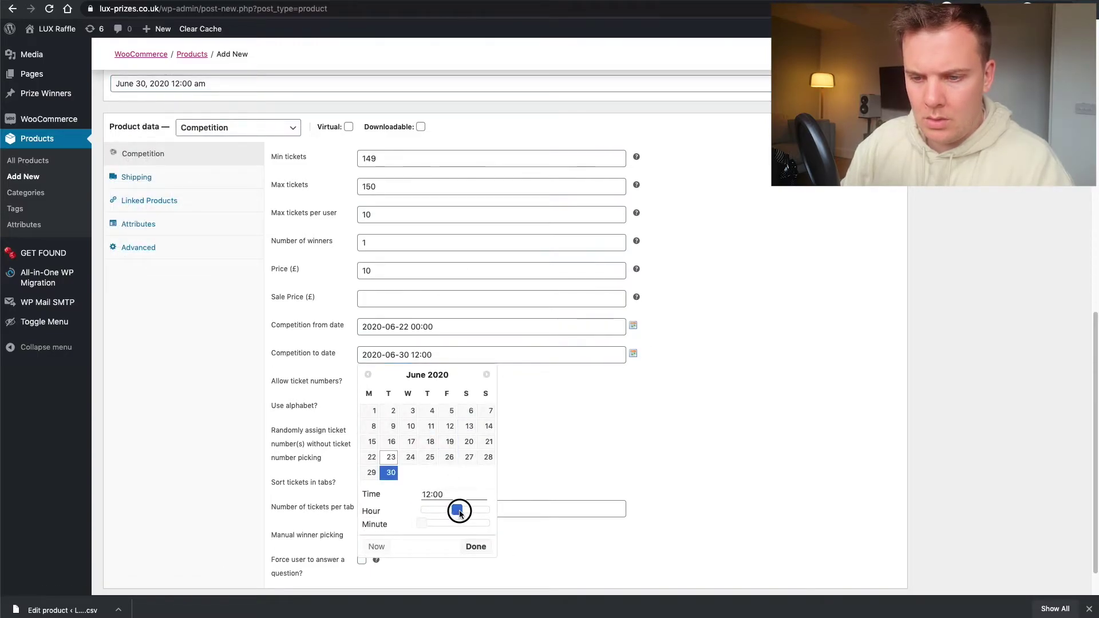
click(477, 545)
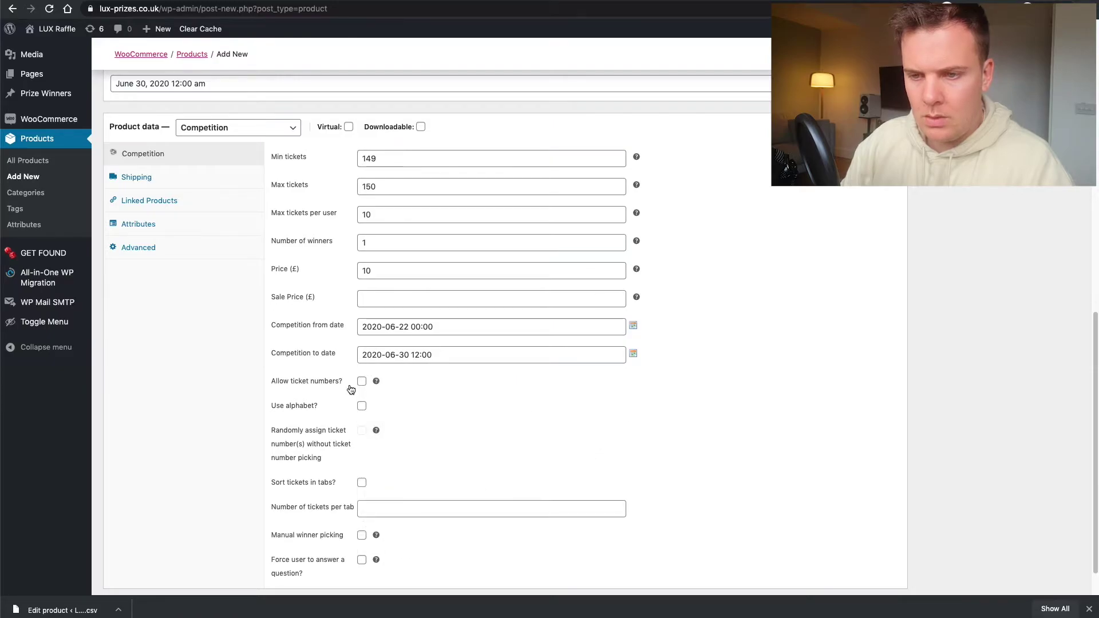
- Enable chosen ticket numbers and tabbed tickets without random assignment, then open All Products in a new tab
click(361, 381)
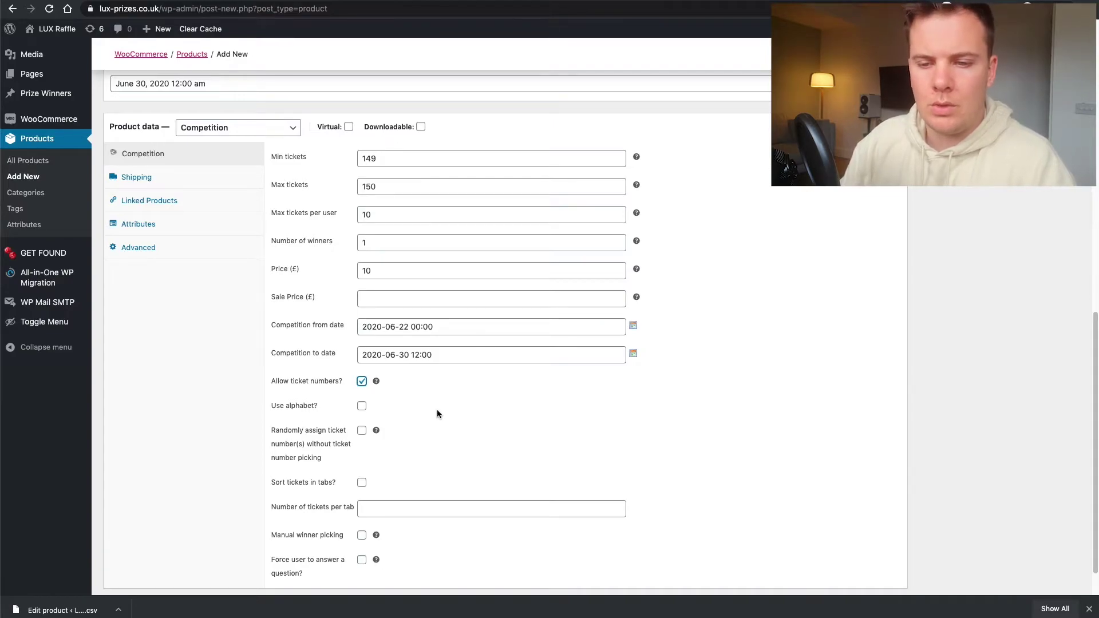
scroll(437, 412, down, 1)
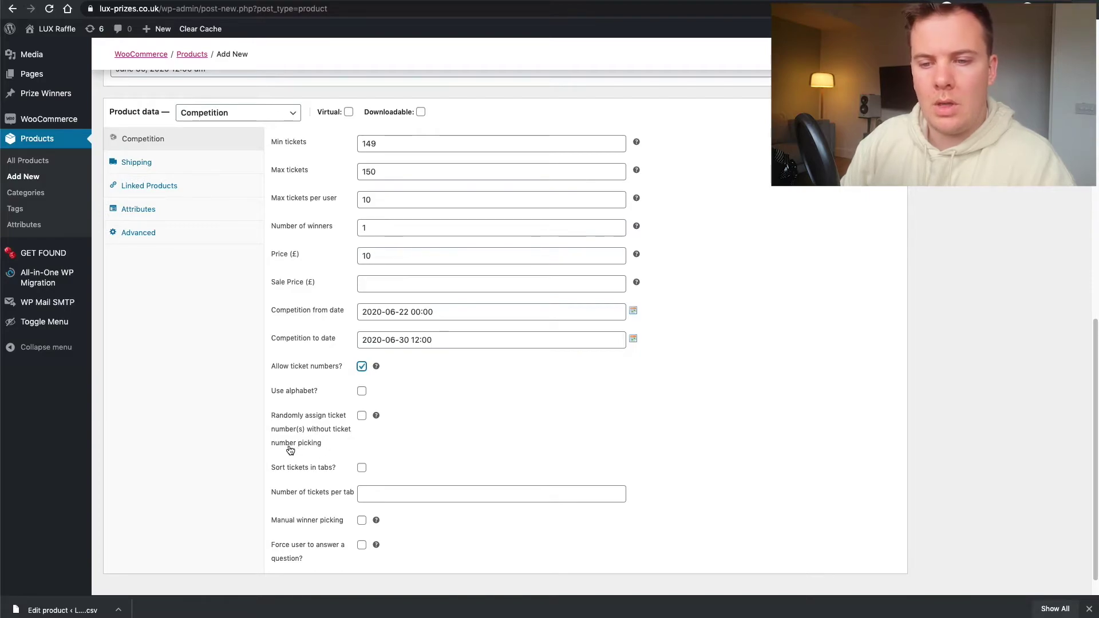
click(362, 417)
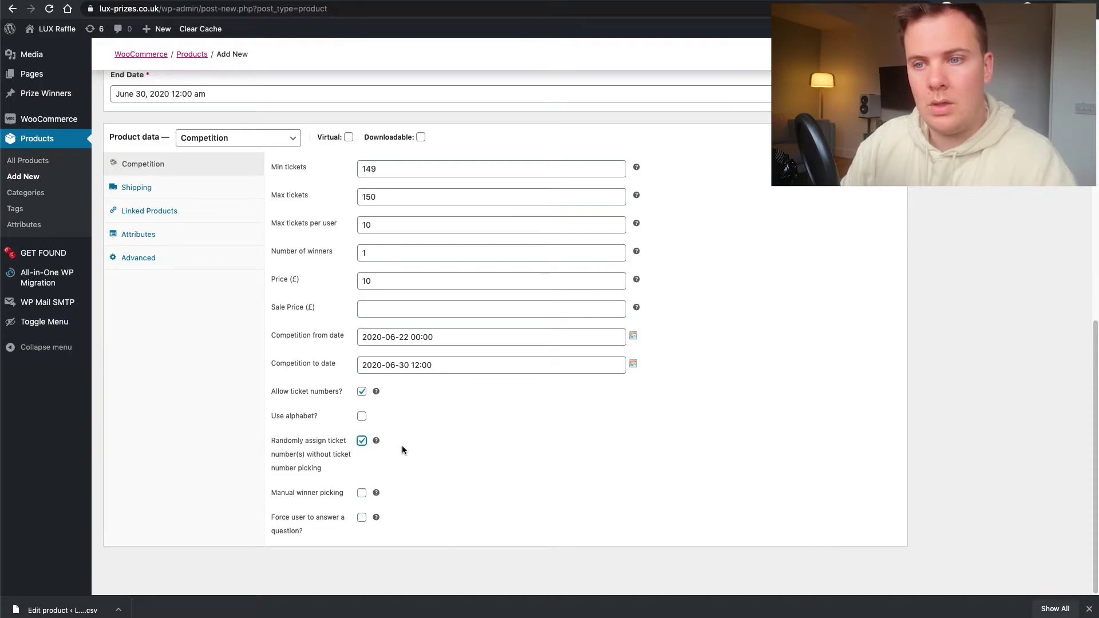
click(363, 442)
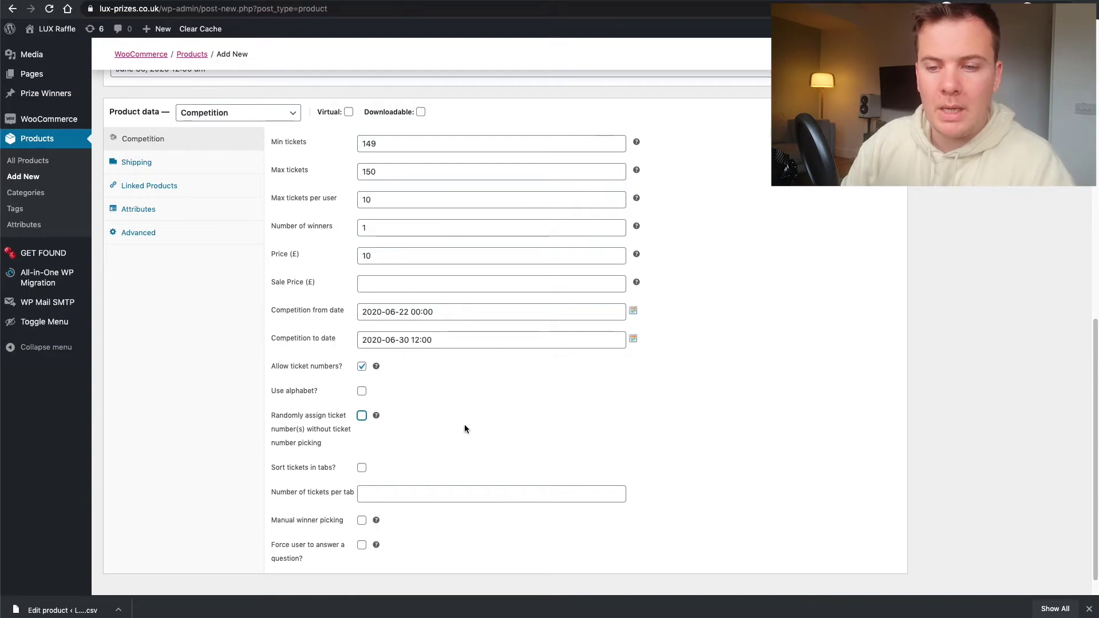
click(363, 469)
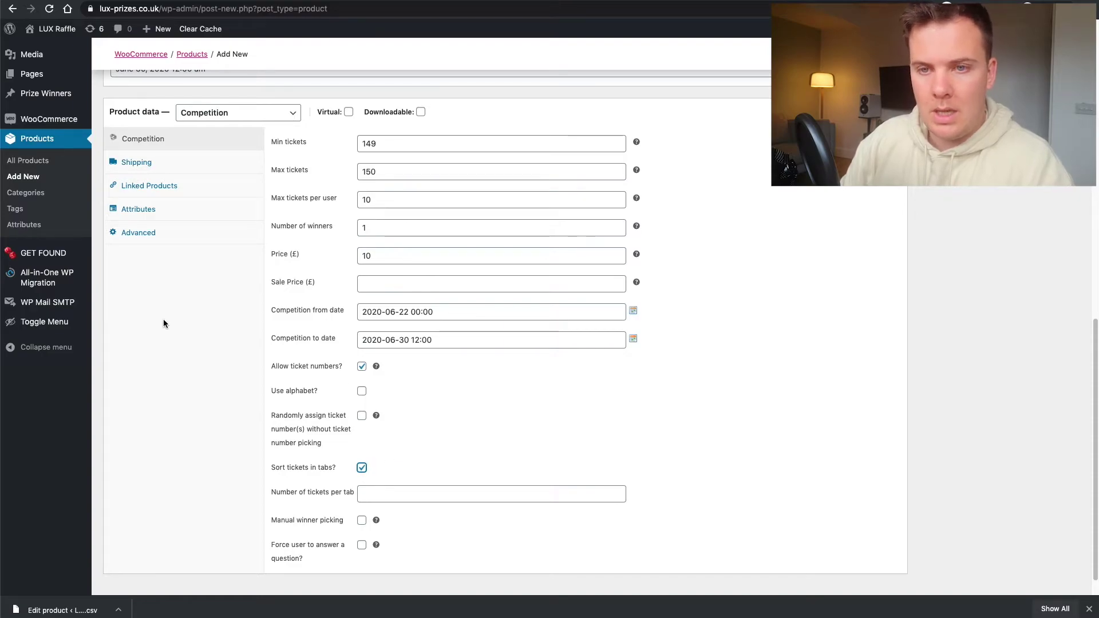
right_click(23, 155)
click(63, 160)
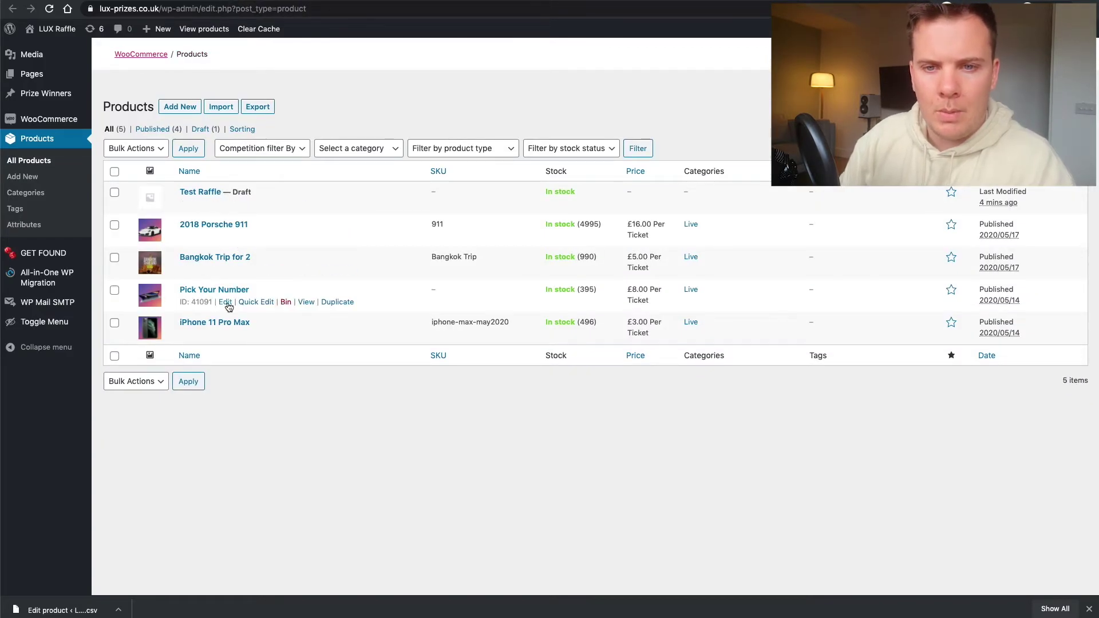
- Open Pick Your Number's edit screen and launch its live product page in a new tab
click(226, 303)
scroll(301, 316, down, 15)
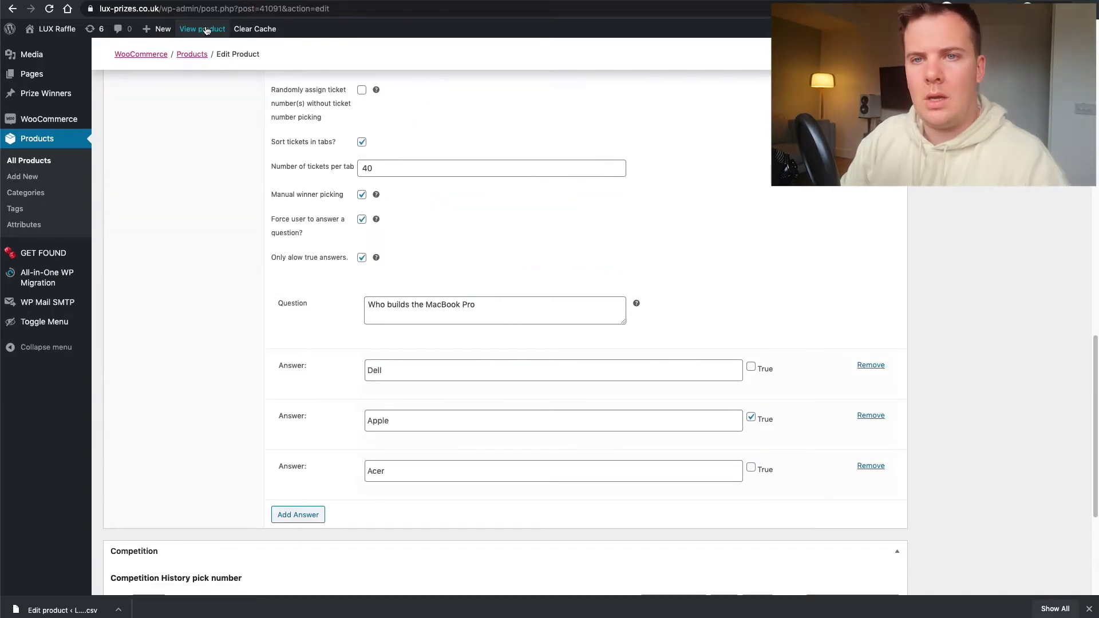
right_click(206, 30)
key(Escape)
- Browse the MacBook Pro page's 41-80 and 81-120 ticket tabs, select ticket 98, then return
click(206, 30)
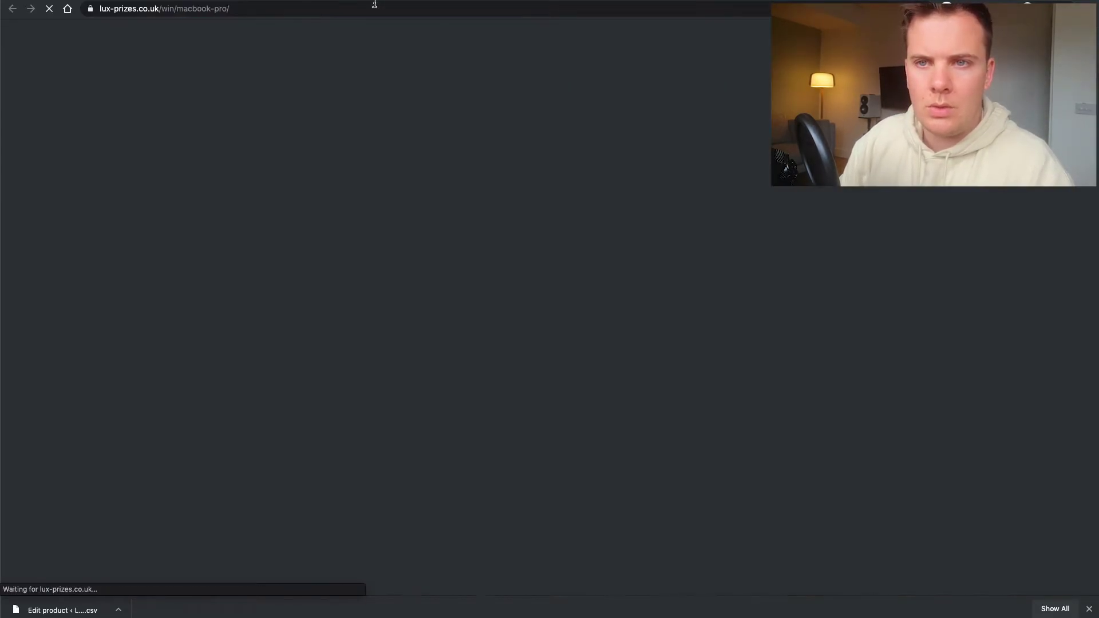
scroll(571, 310, down, 3)
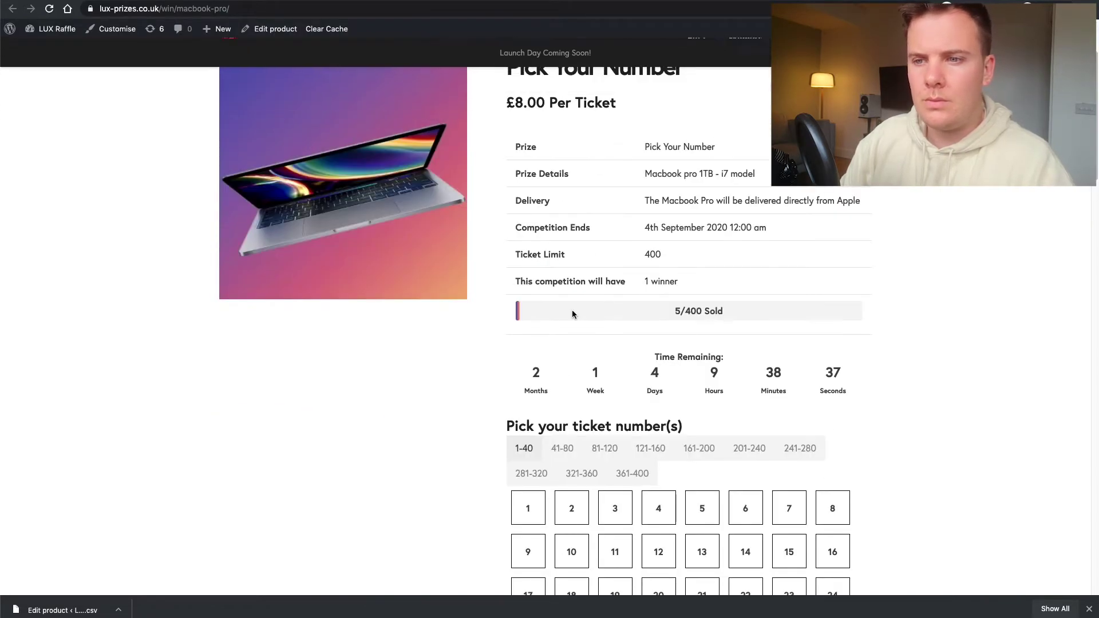
click(560, 448)
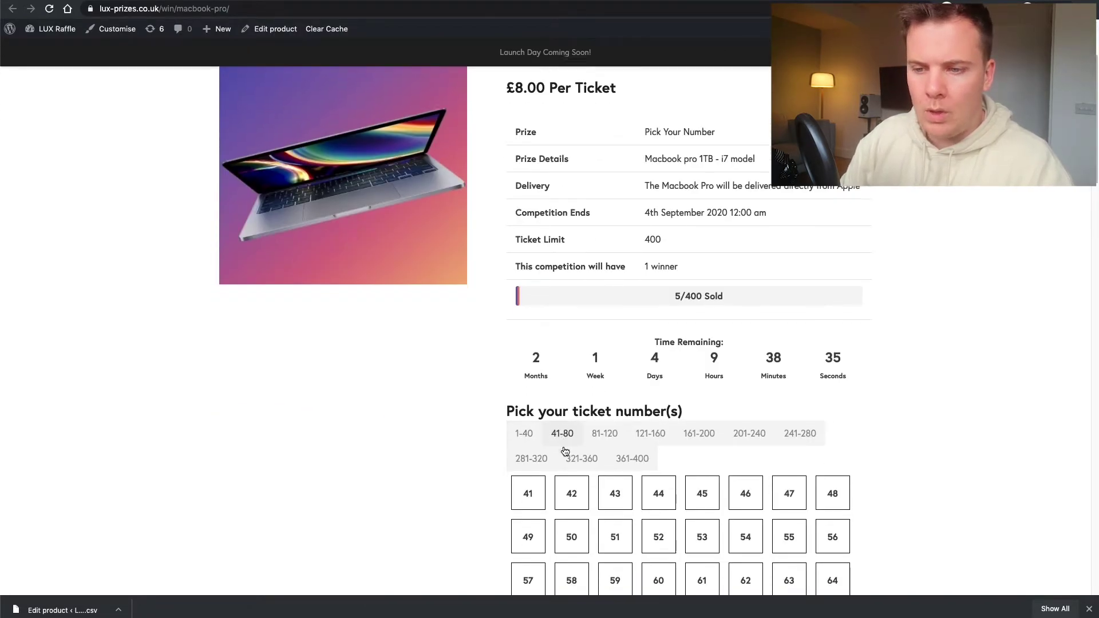
scroll(564, 451, down, 1)
click(604, 411)
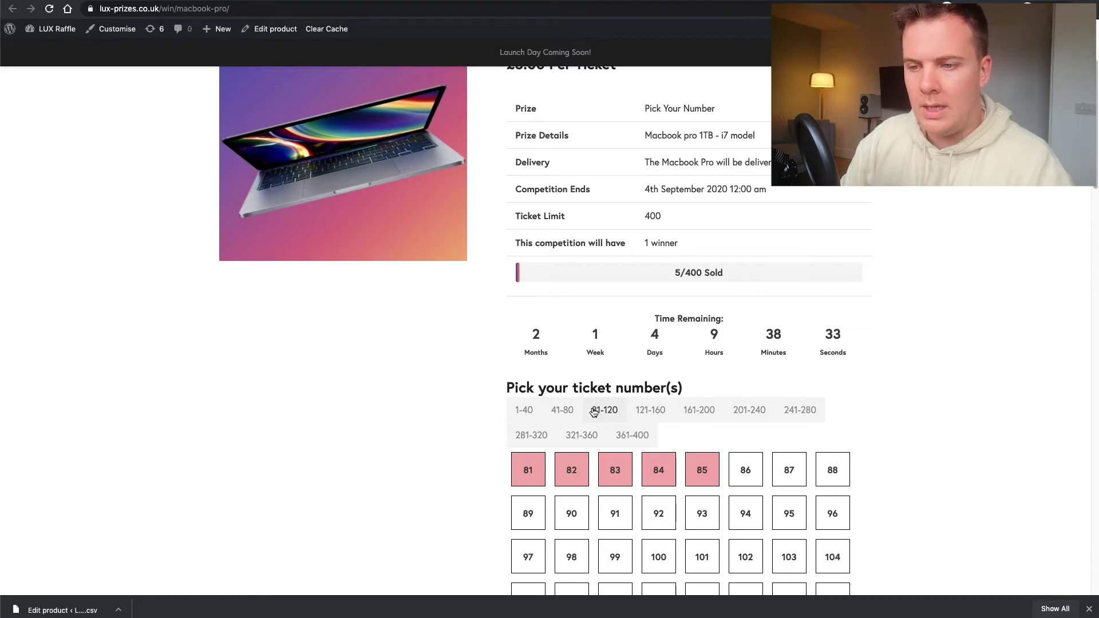
scroll(601, 421, down, 7)
scroll(572, 389, up, 3)
click(520, 279)
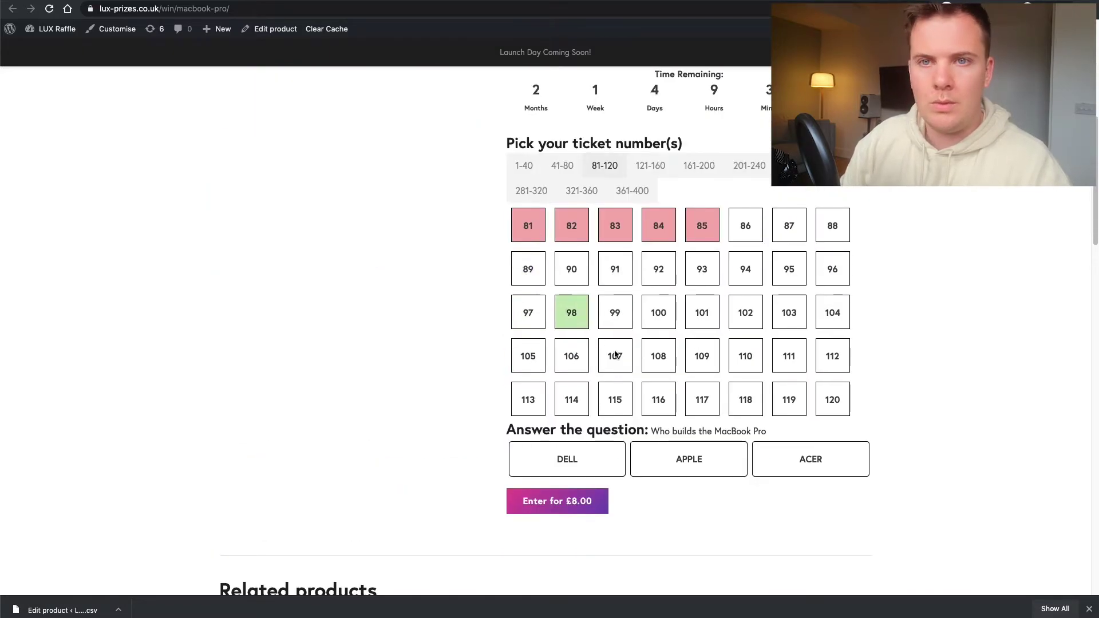
scroll(572, 257, down, 10)
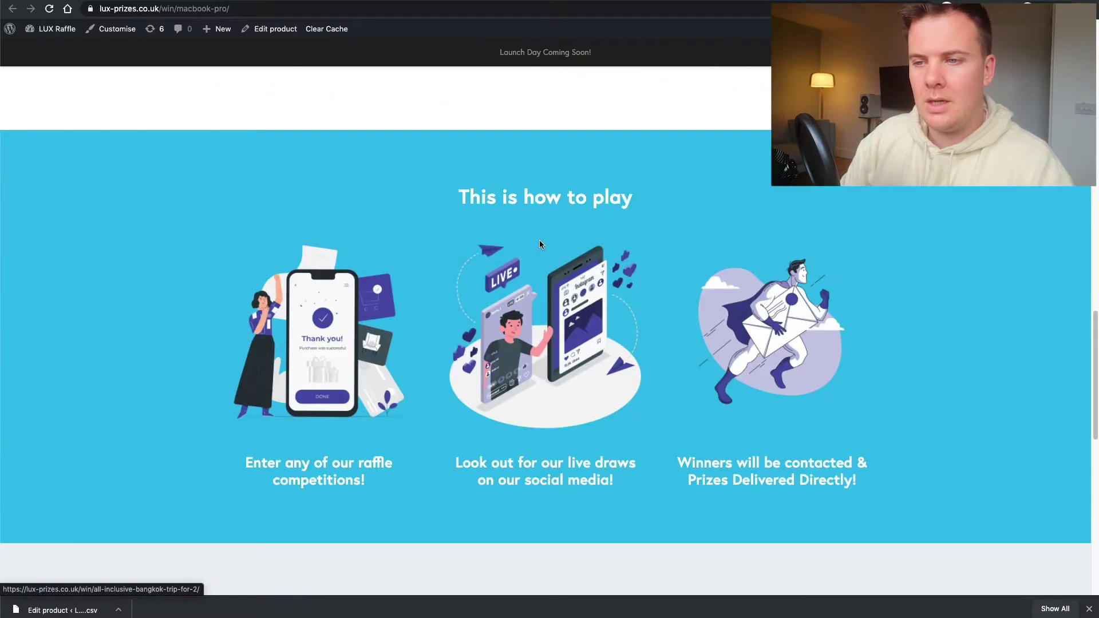
scroll(539, 245, up, 10)
scroll(539, 244, down, 3)
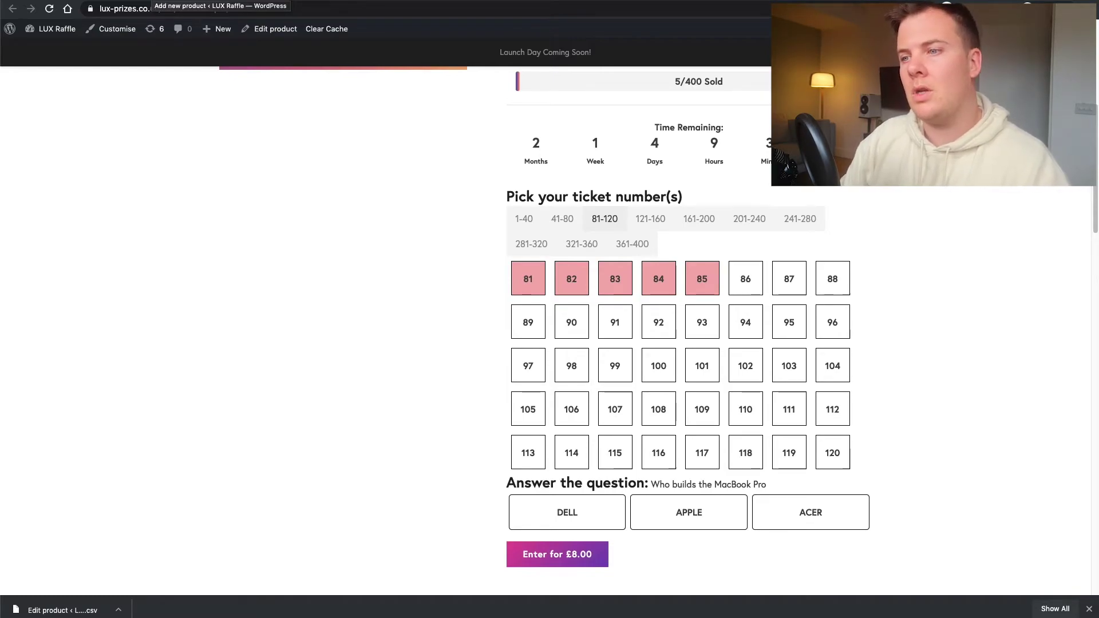
click(220, 2)
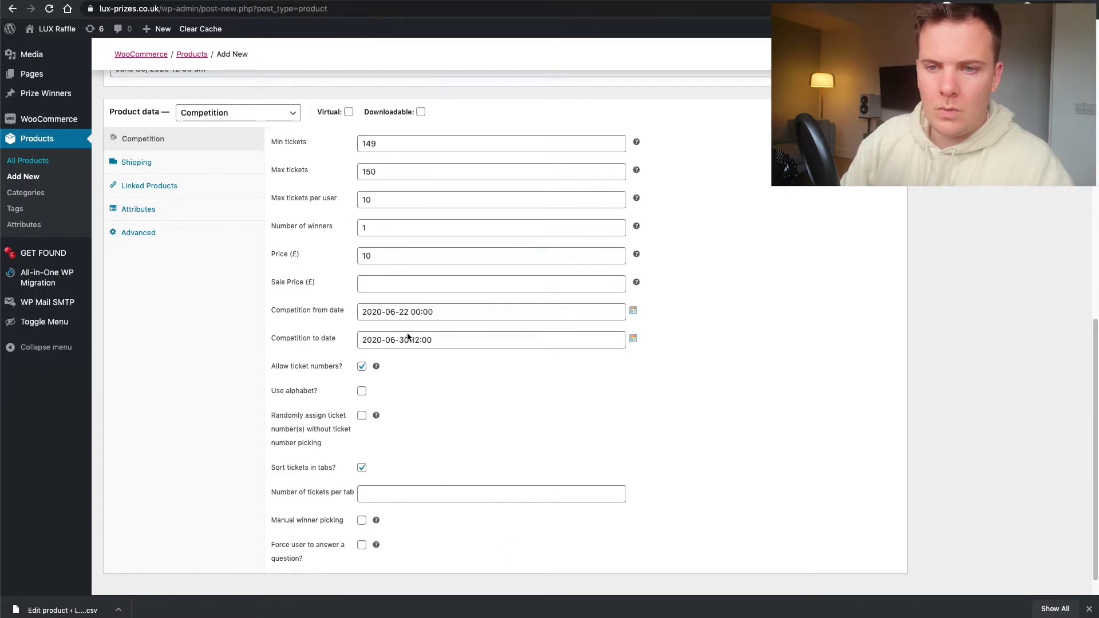
- Set 40 tickets per tab, enable manual winner picking, and require a true-answers-only question
scroll(368, 396, down, 1)
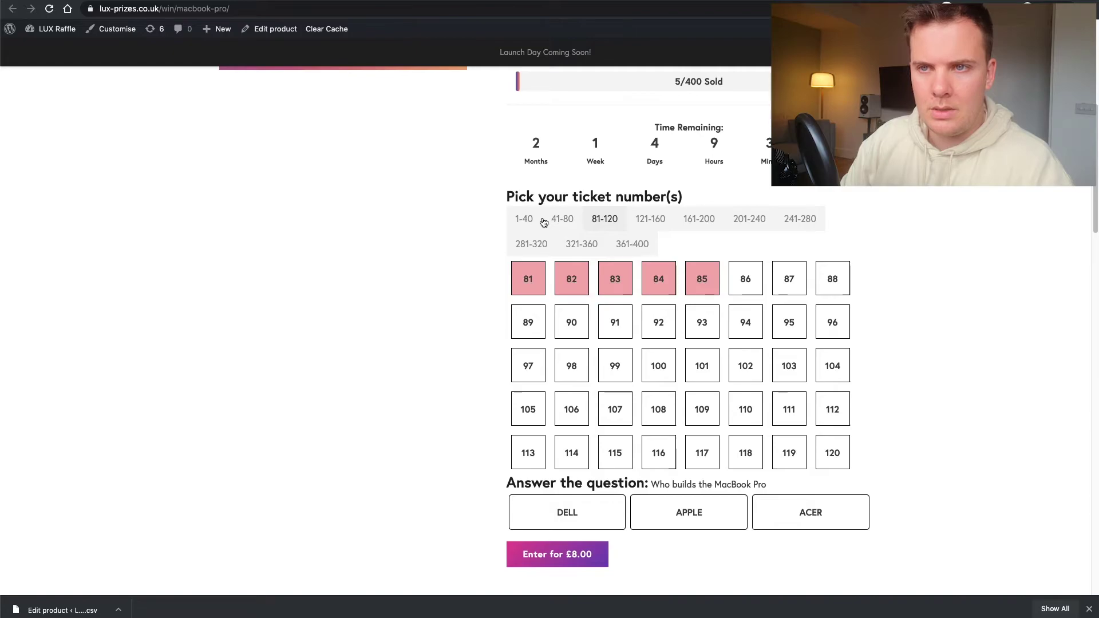
click(562, 219)
click(604, 218)
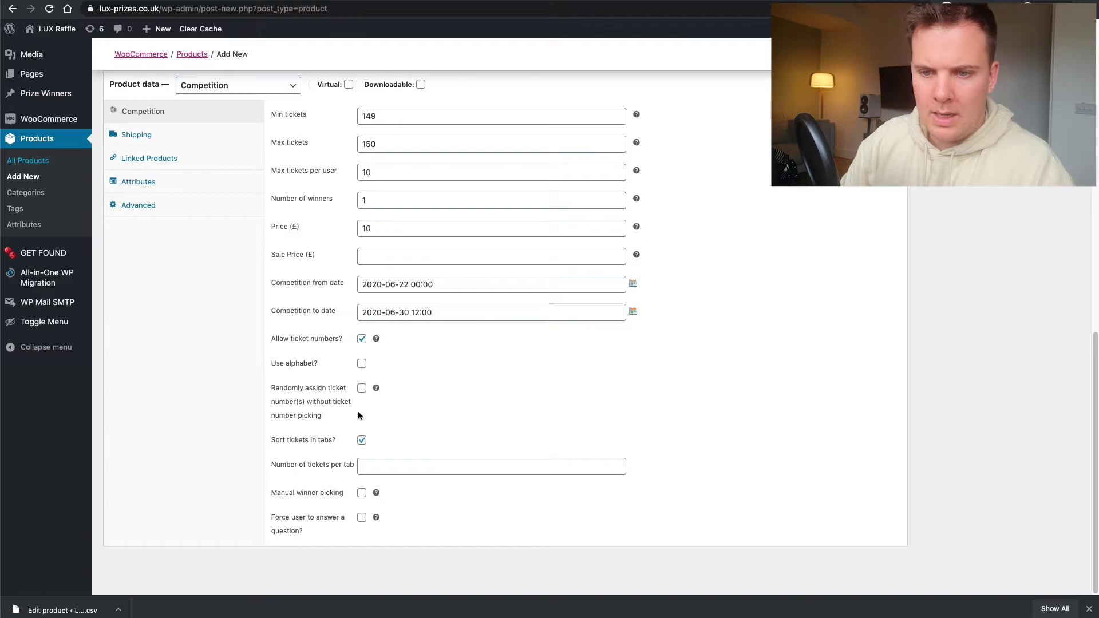
click(383, 466)
text(40)
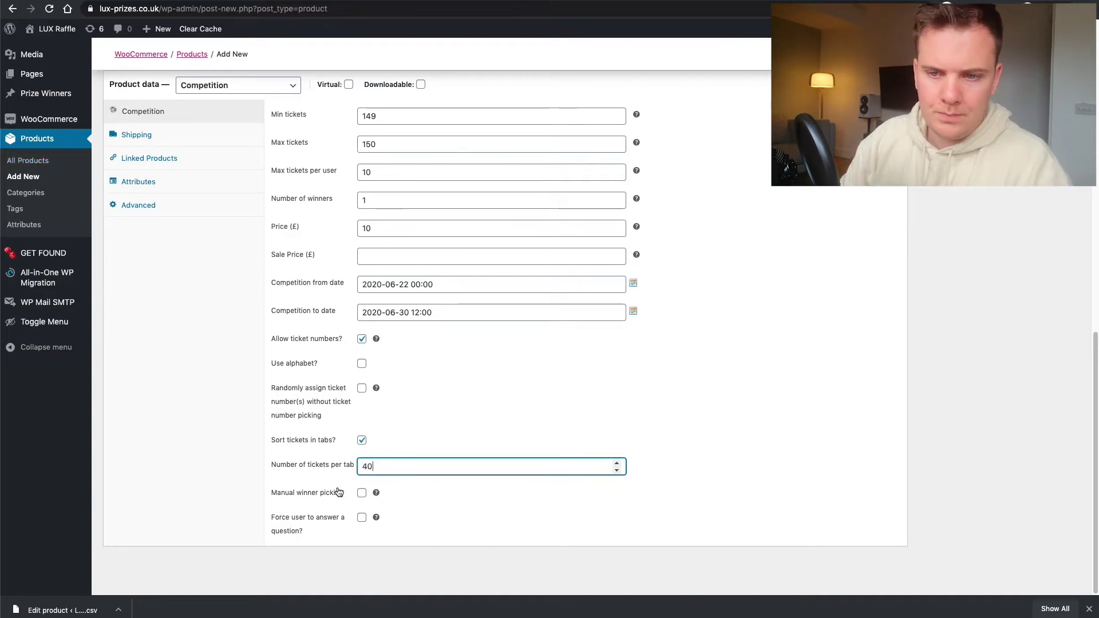
click(361, 493)
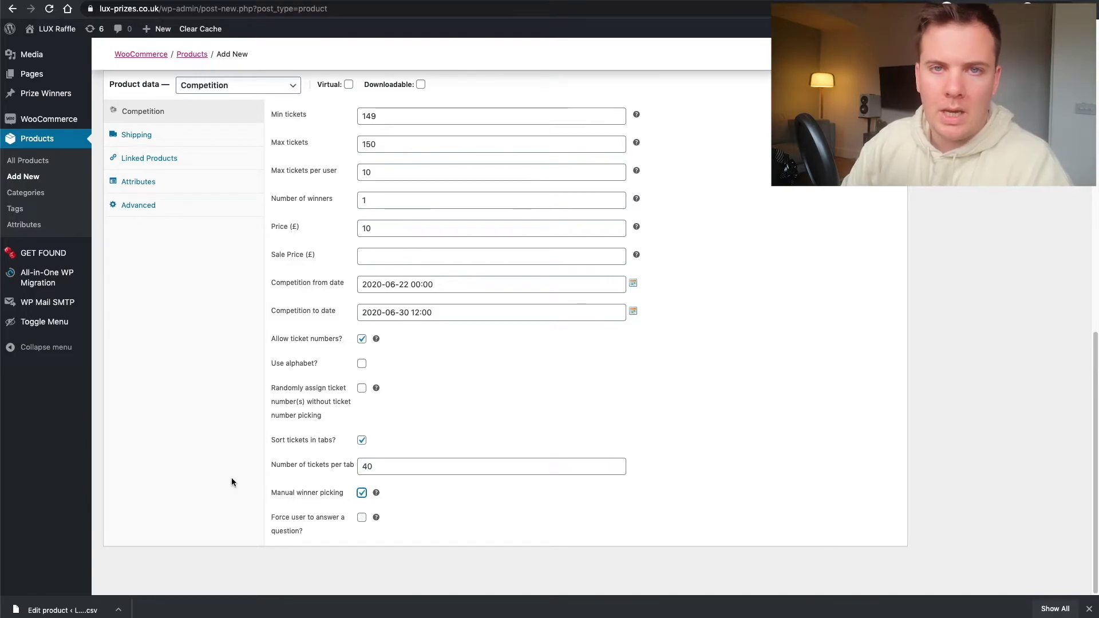
click(361, 518)
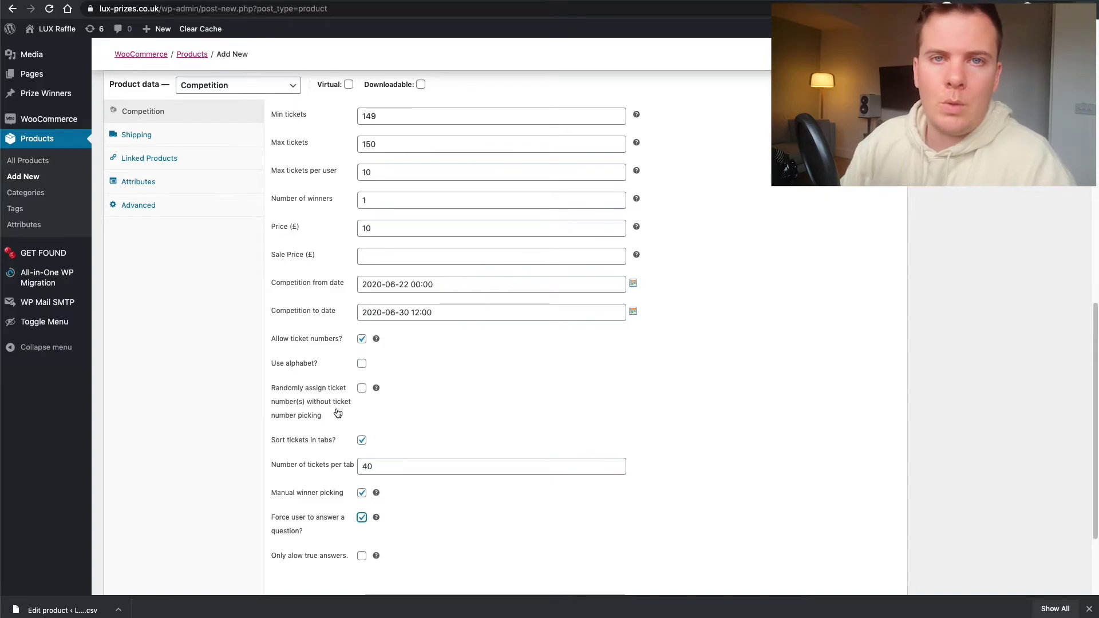
scroll(429, 426, down, 3)
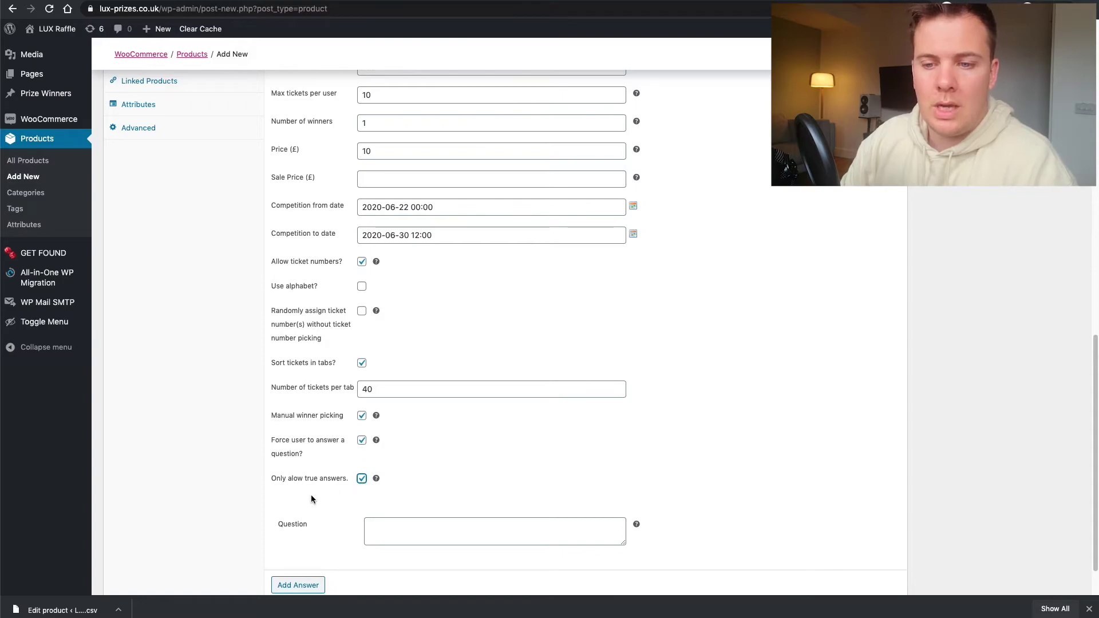
scroll(311, 498, down, 1)
- Write the entry question 'What colour is the sky?'
click(409, 491)
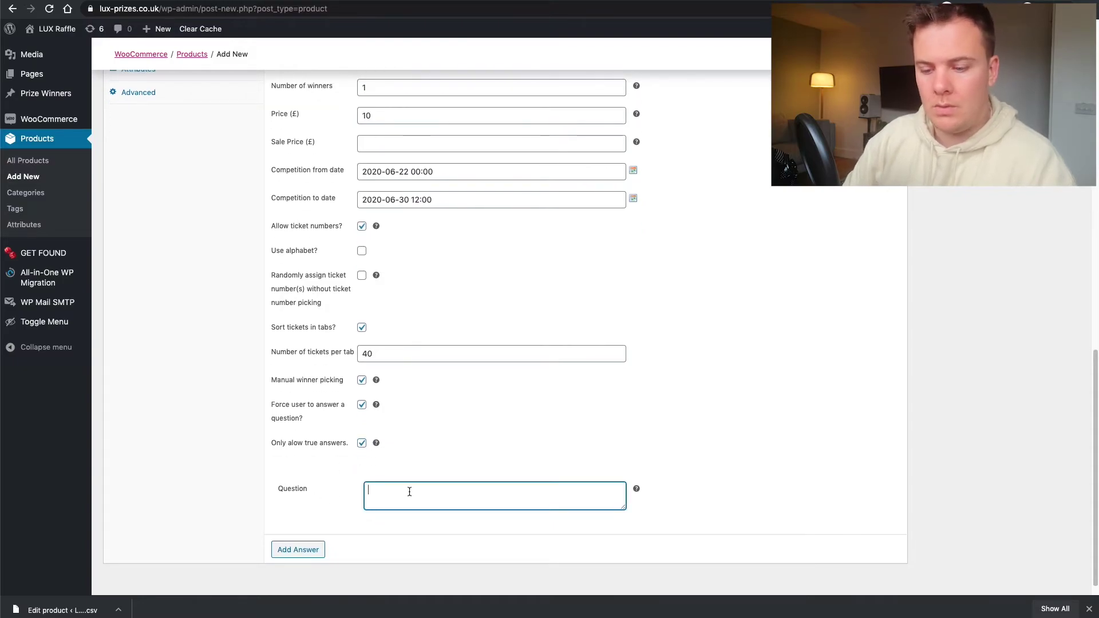
text(The)
key(BackSpace)
key(BackSpace)
key(BackSpace)
text(W)
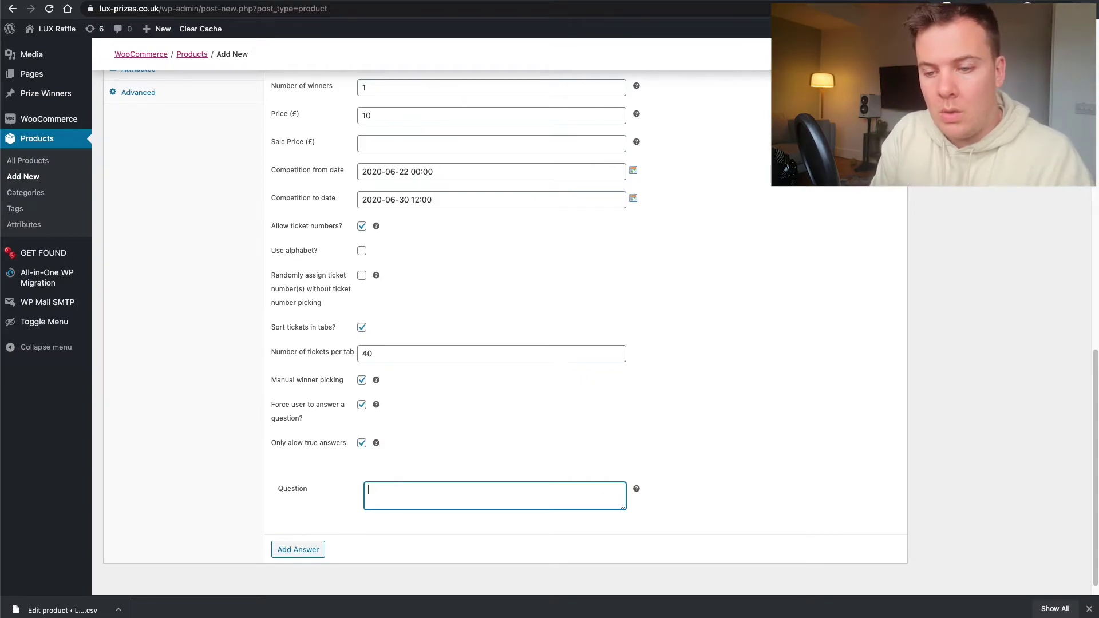
text(Th)
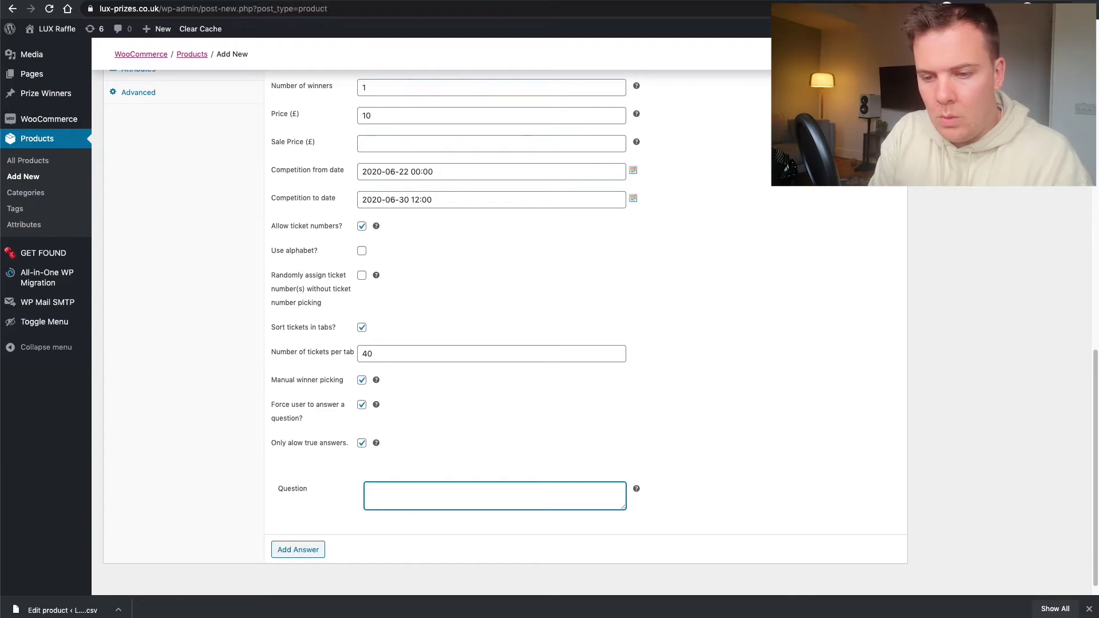
text(What colour is the sky?)
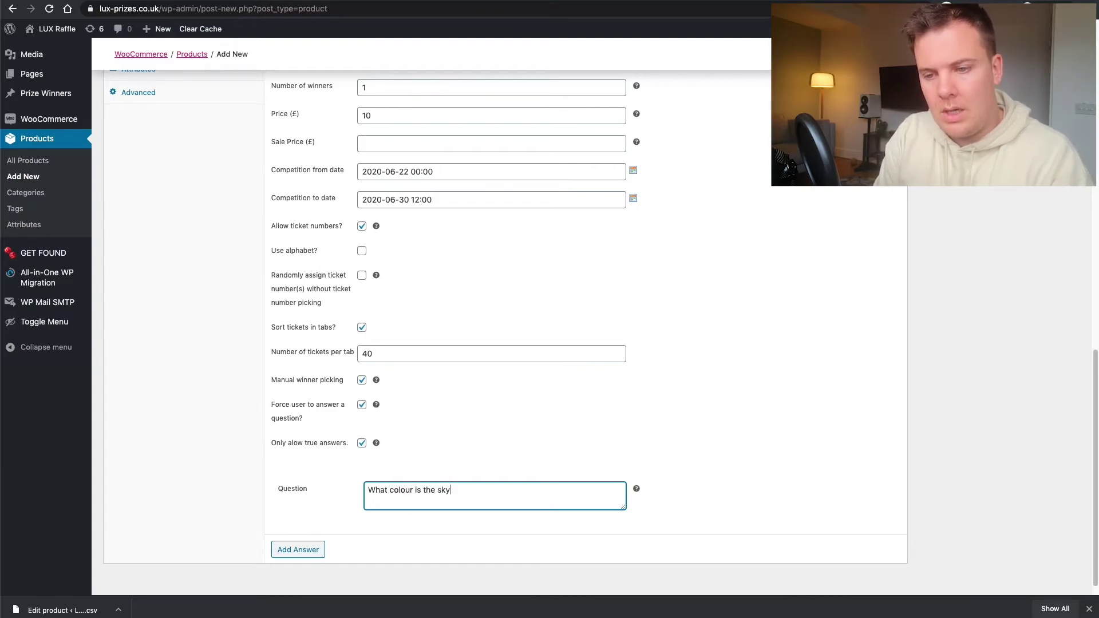
- Add the answer Blue and mark it as true
click(302, 551)
click(382, 553)
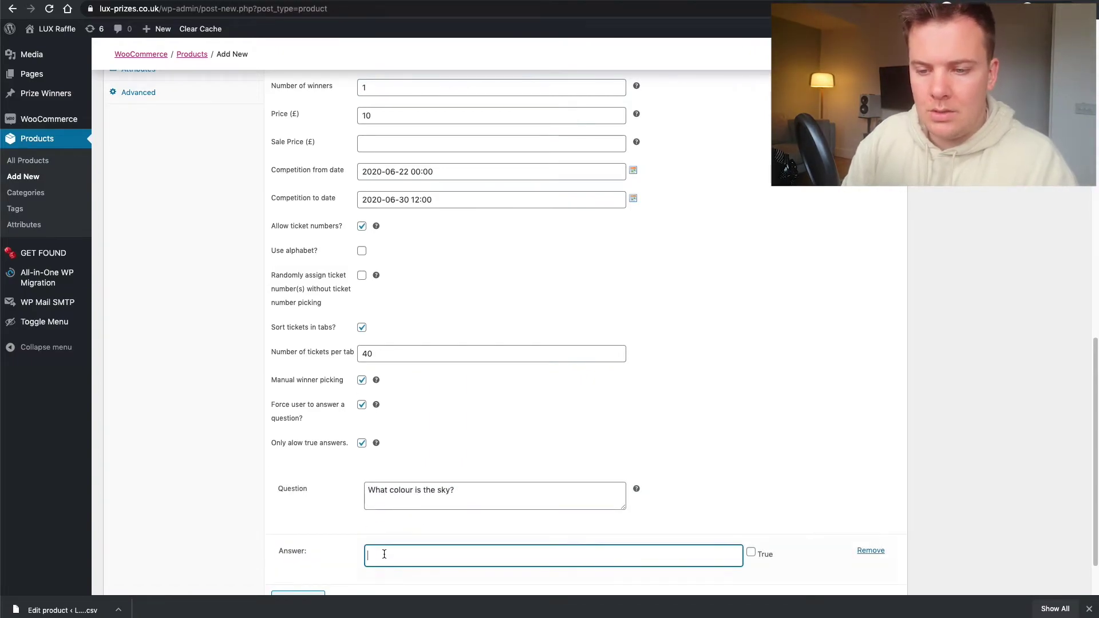
text(Blue)
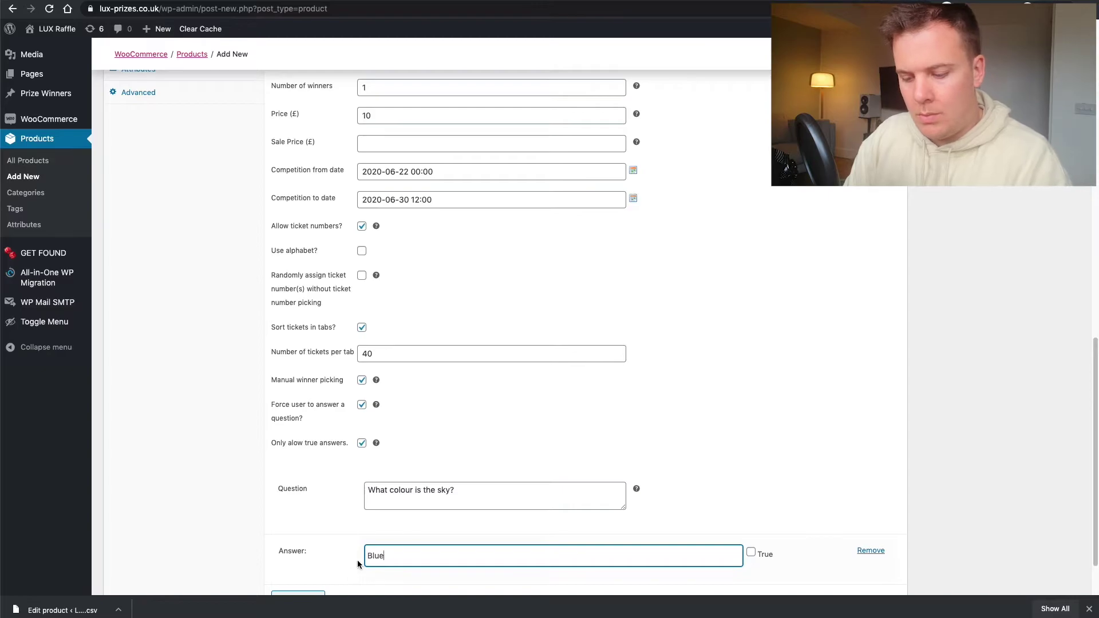
scroll(509, 481, down, 2)
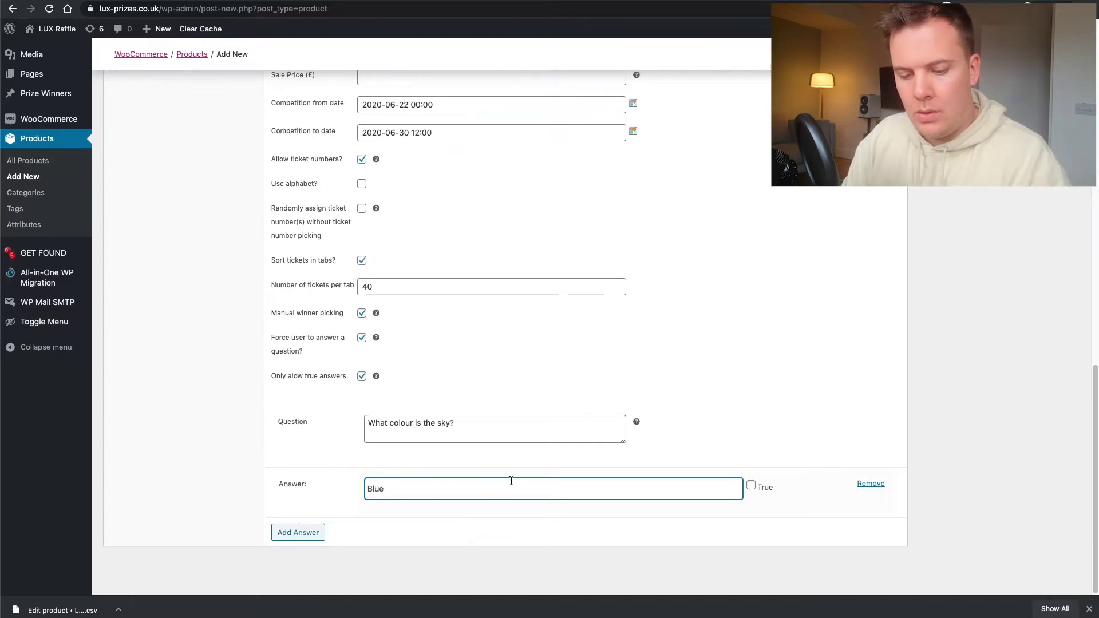
click(751, 486)
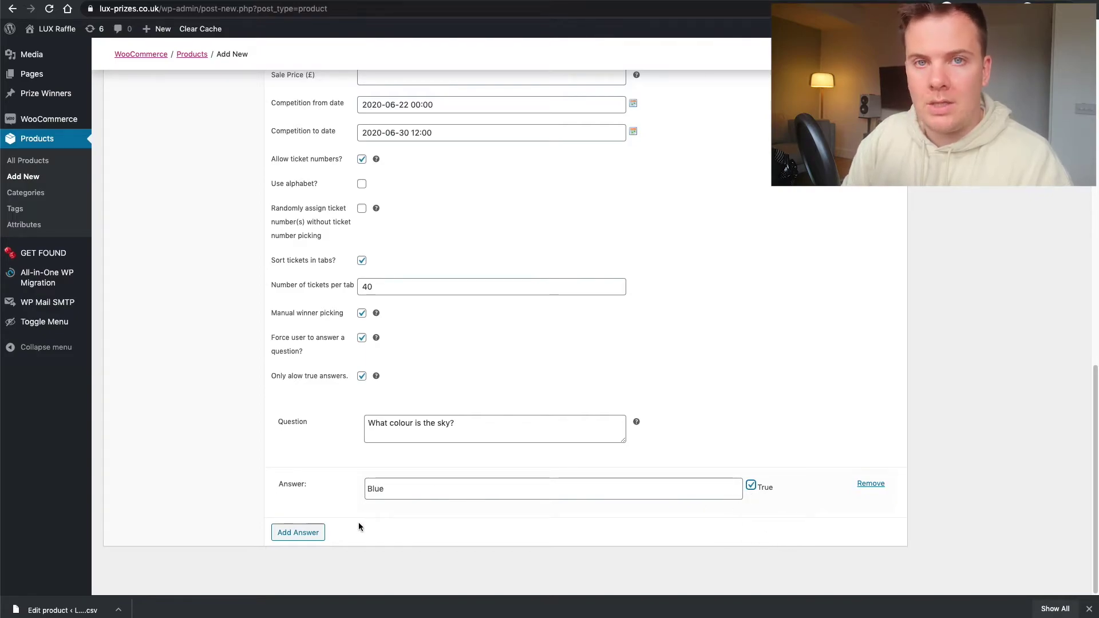
- Add the answers Green and Brown
click(314, 532)
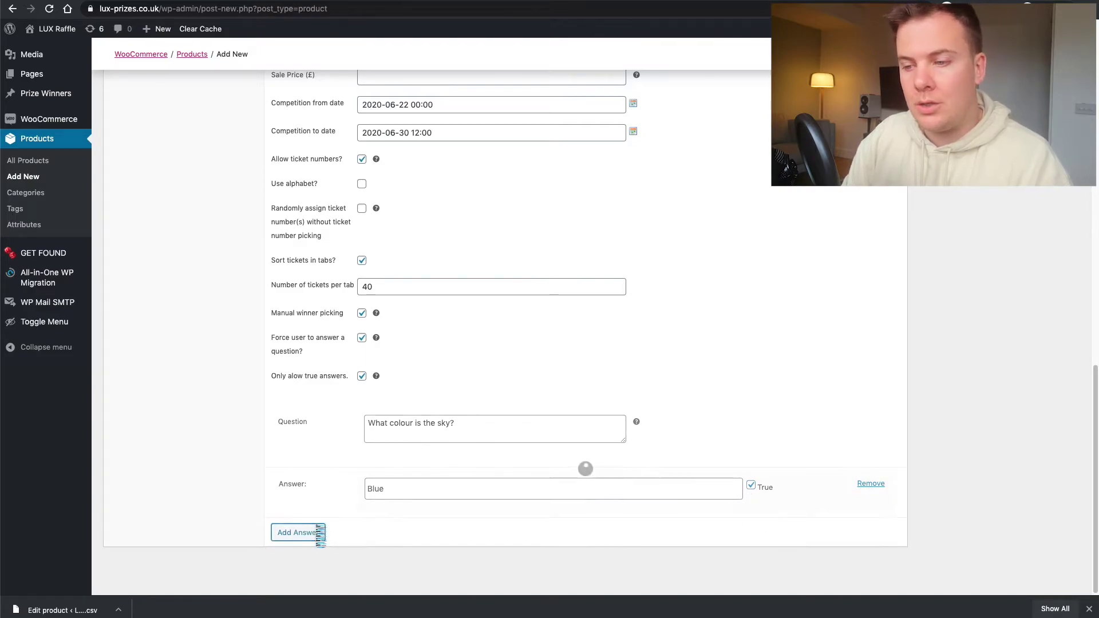
click(391, 535)
text(Green)
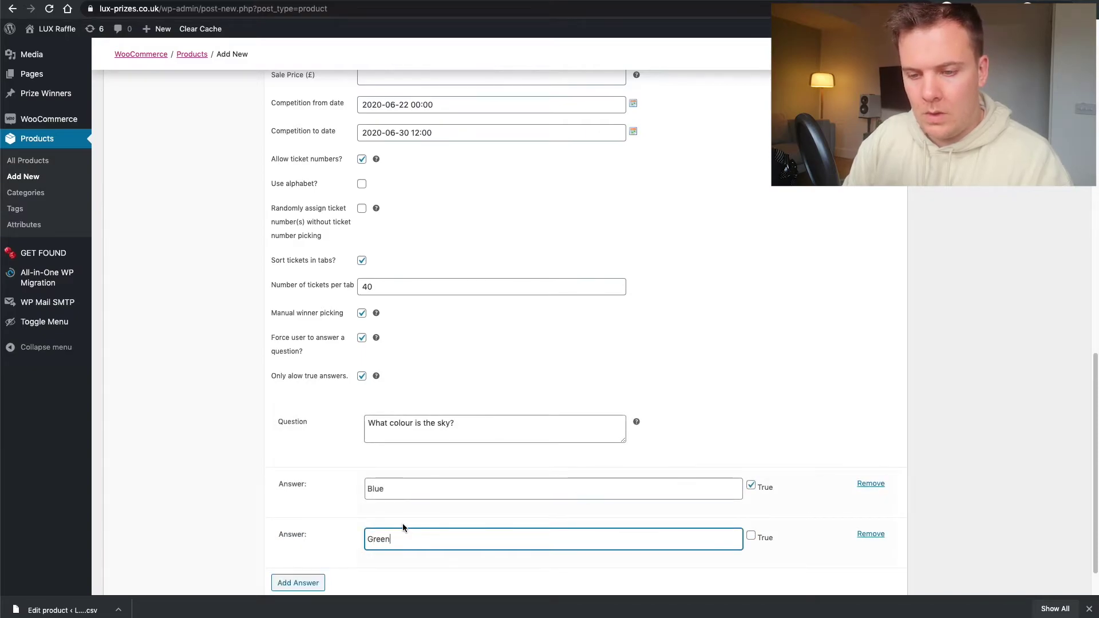
scroll(344, 526, down, 2)
click(297, 533)
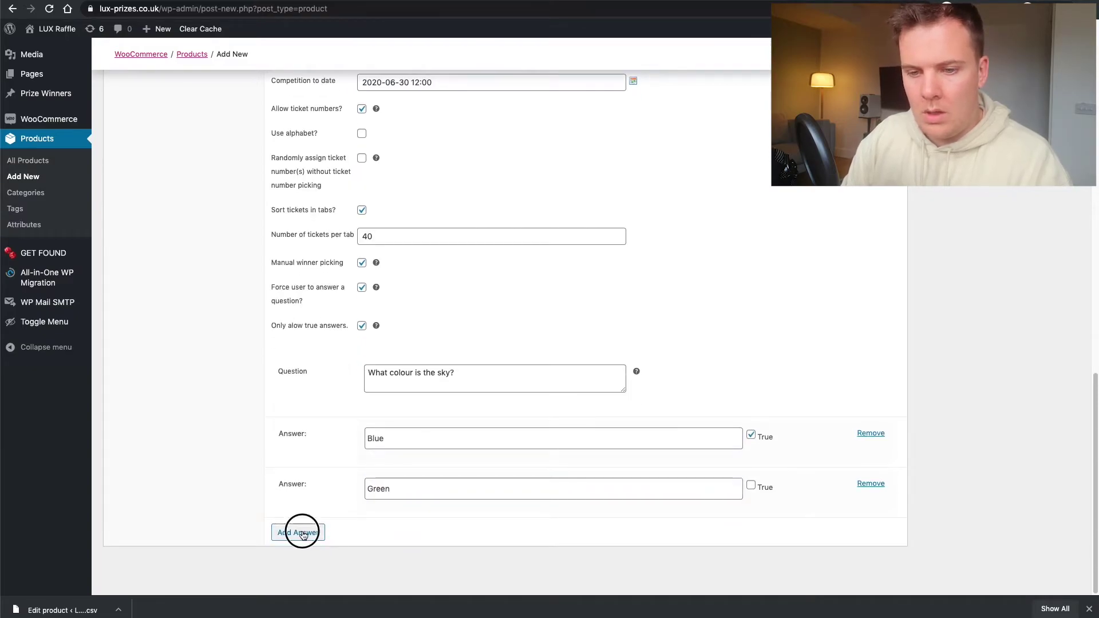
click(403, 541)
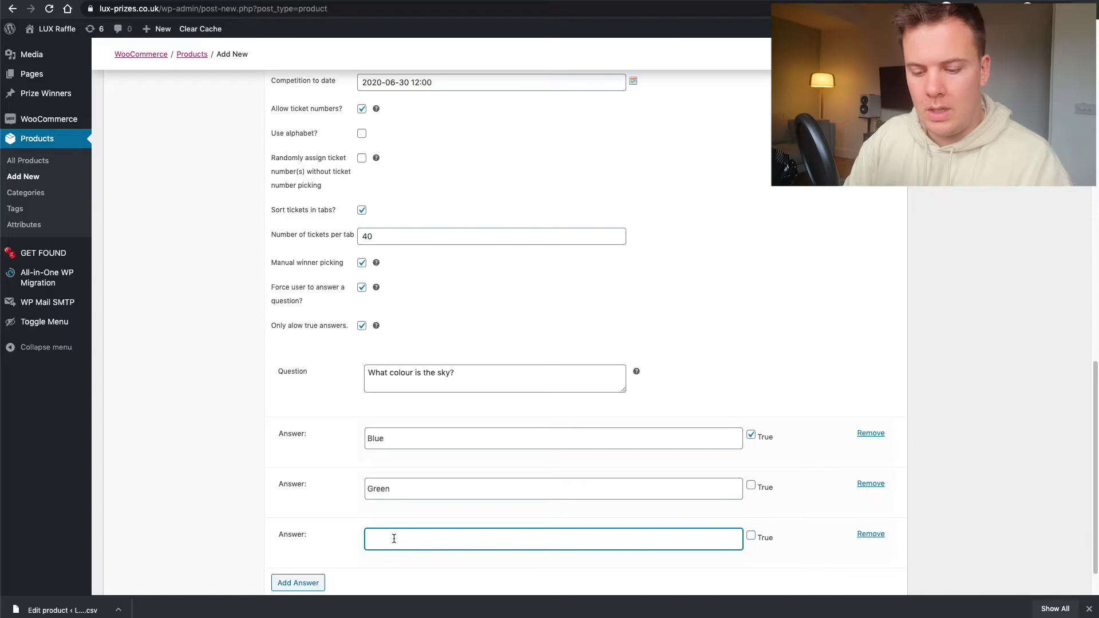
text(rown)
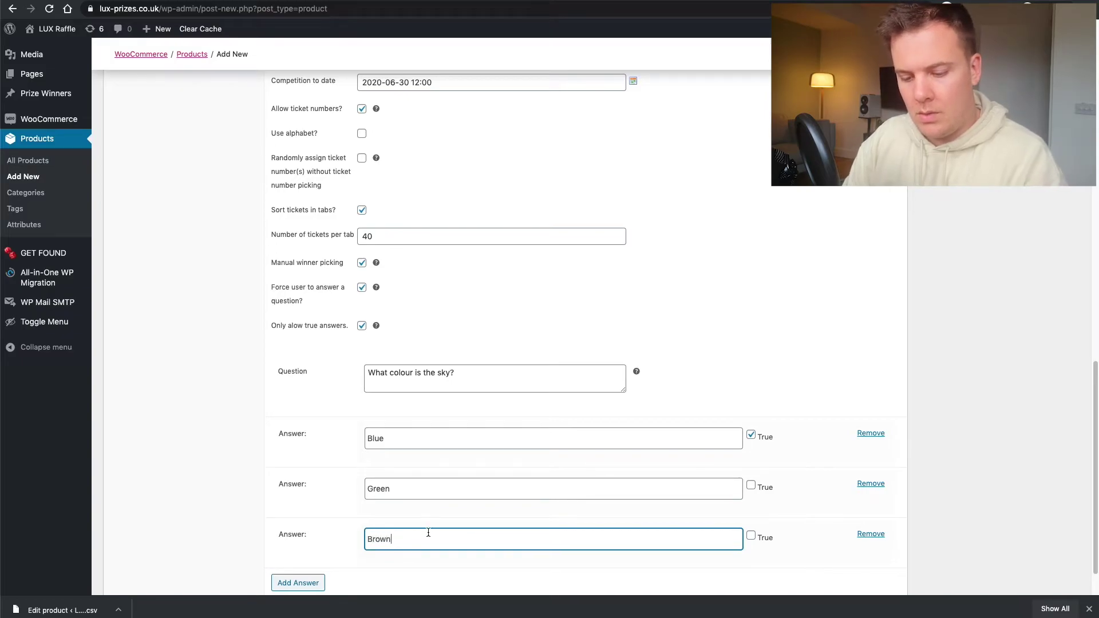
scroll(403, 507, down, 1)
scroll(275, 456, up, 10)
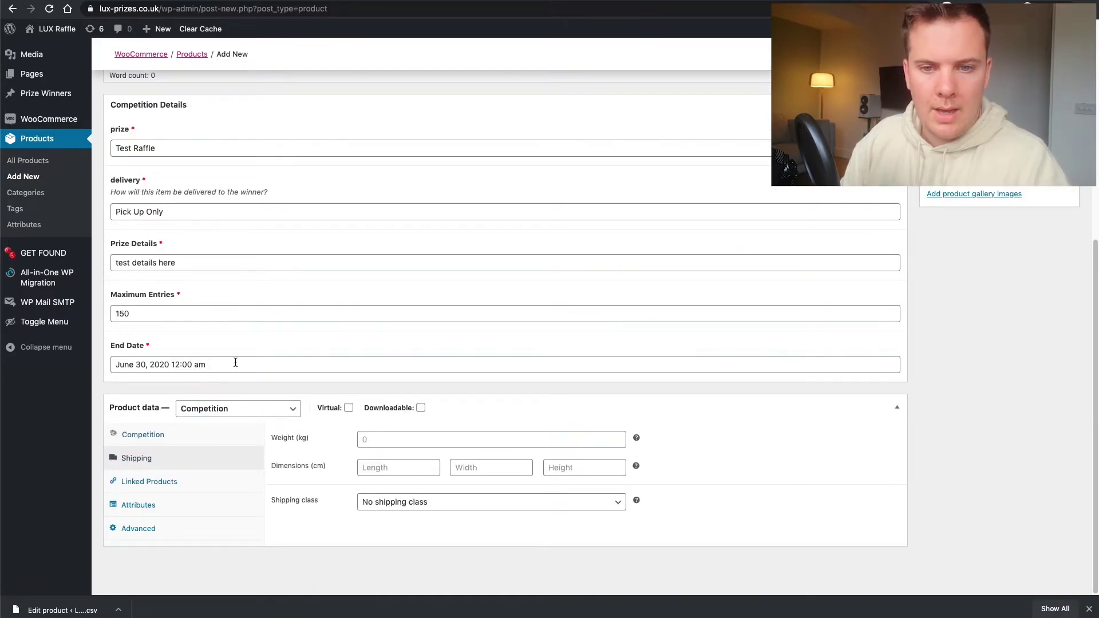
- Look through the Linked Products, Attributes and Advanced product data tabs
click(192, 482)
click(187, 511)
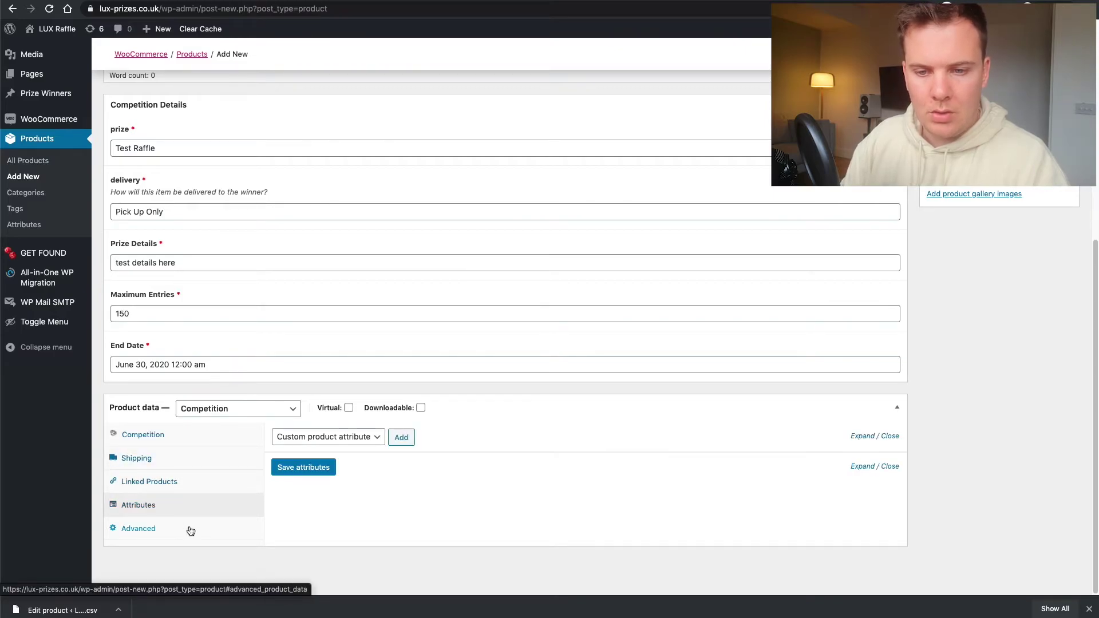
click(189, 528)
click(172, 436)
- Tick Live under Product categories, leaving Uncategorised and Complete unticked
scroll(495, 389, down, 3)
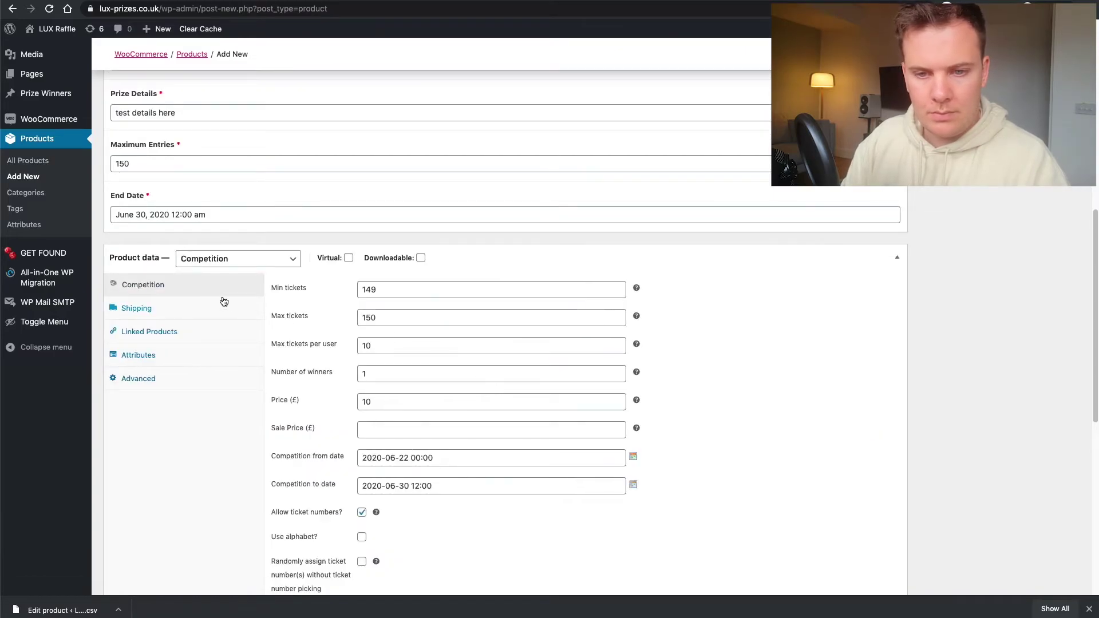
scroll(646, 262, up, 7)
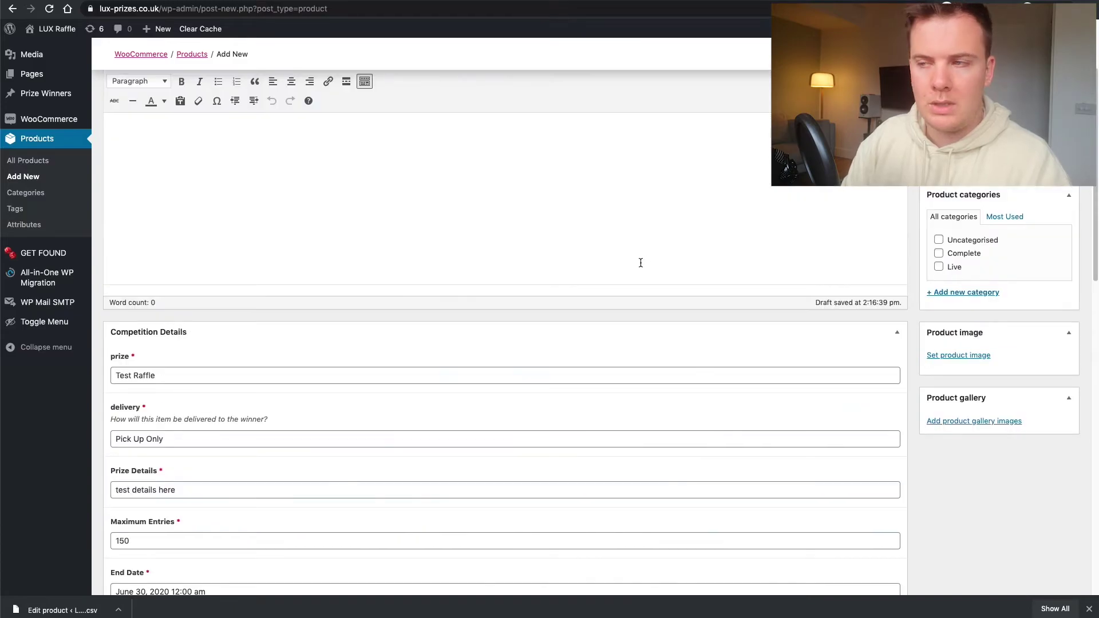
scroll(640, 263, up, 3)
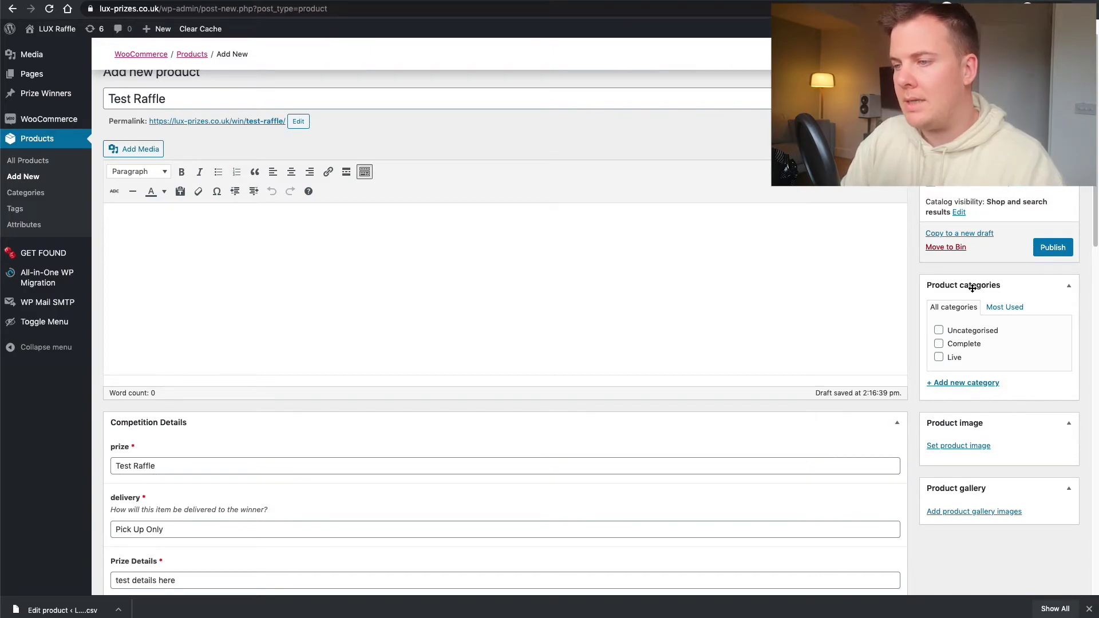
click(939, 361)
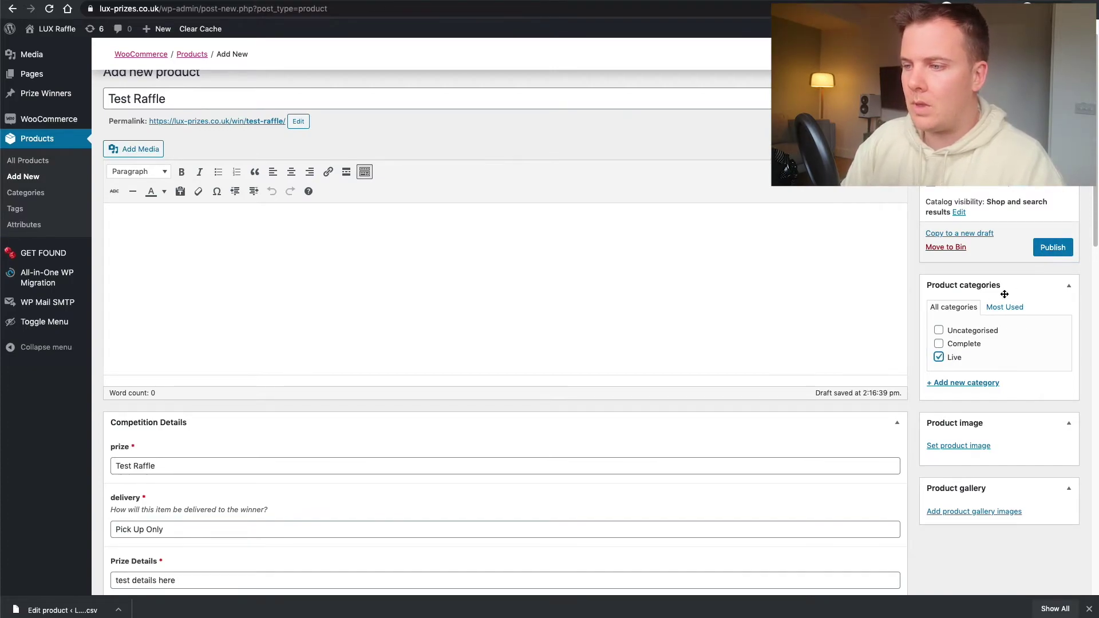
scroll(945, 379, down, 2)
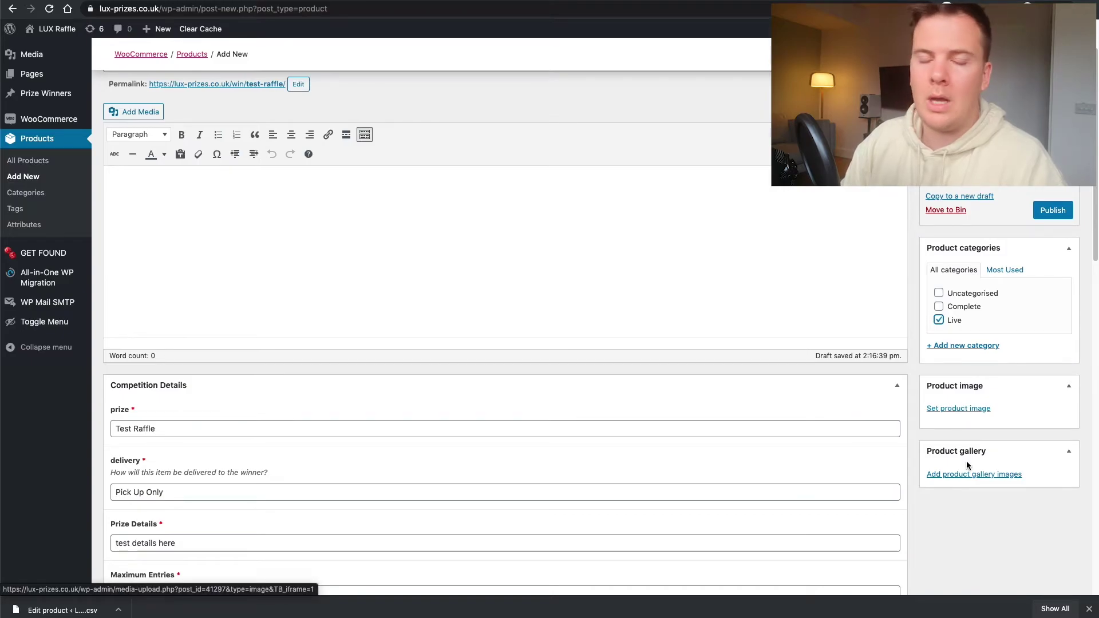
- Set the photo of the man beside the blue BMW as Test Raffle's main product image
click(970, 409)
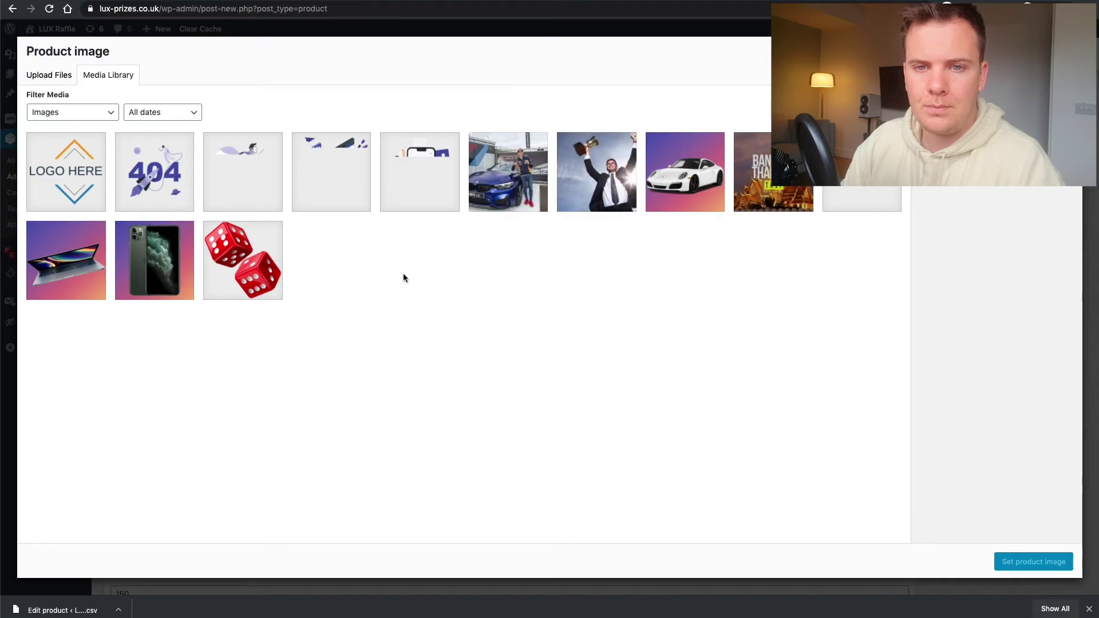
click(244, 181)
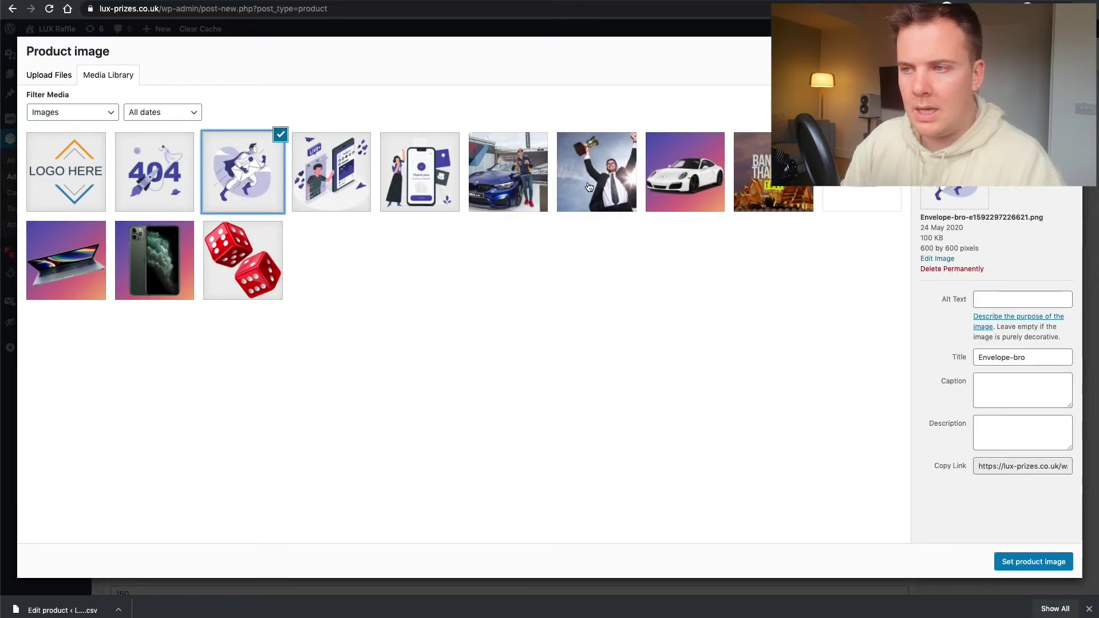
click(522, 178)
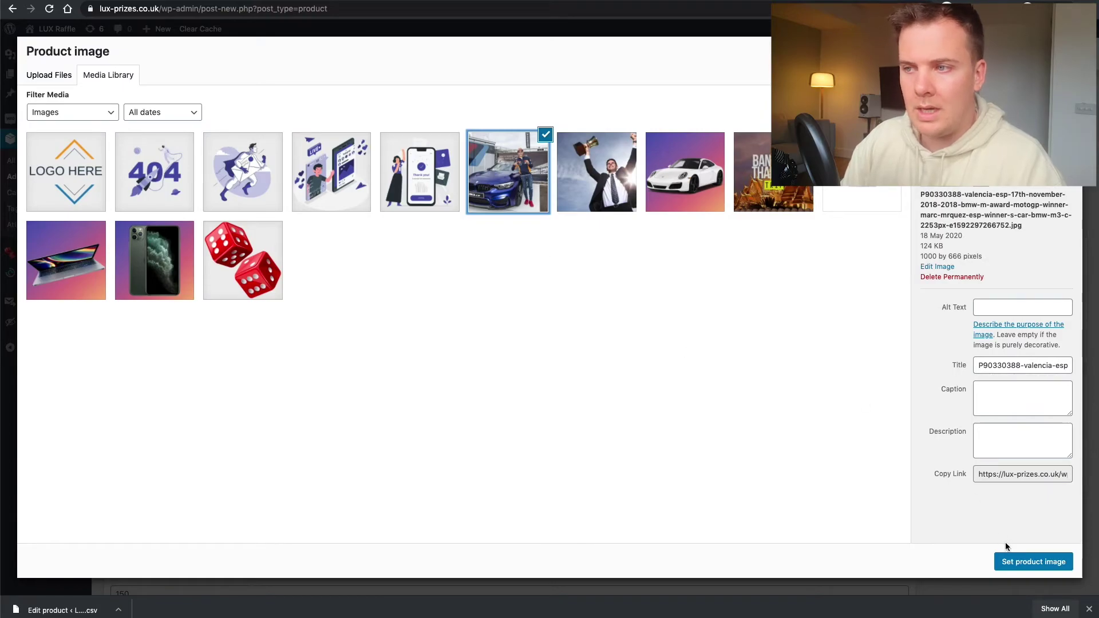
click(1025, 561)
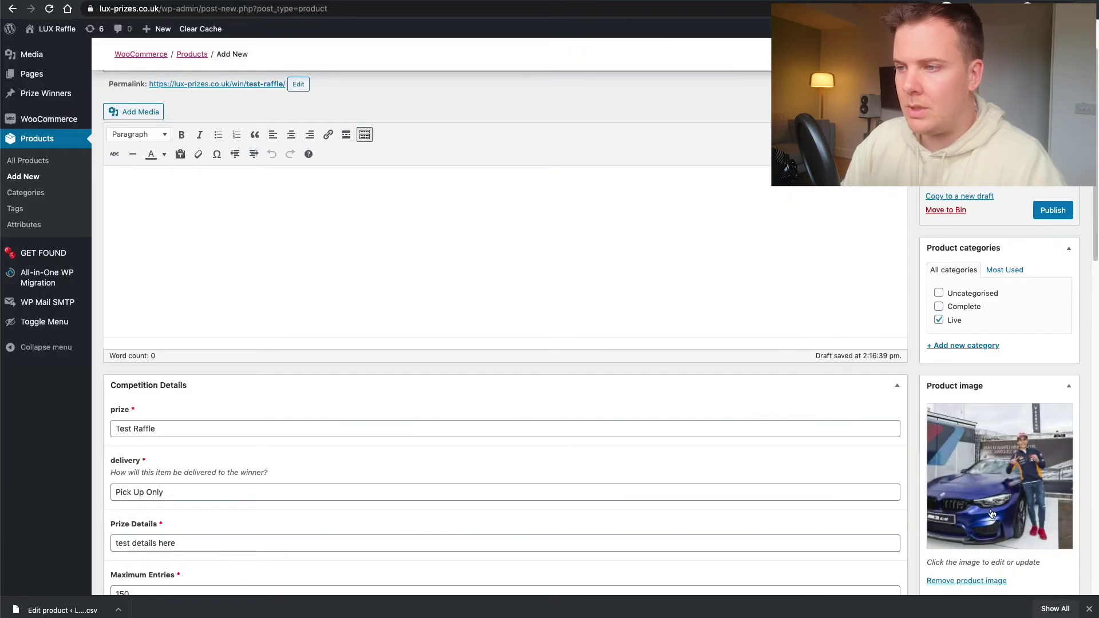
scroll(991, 513, down, 5)
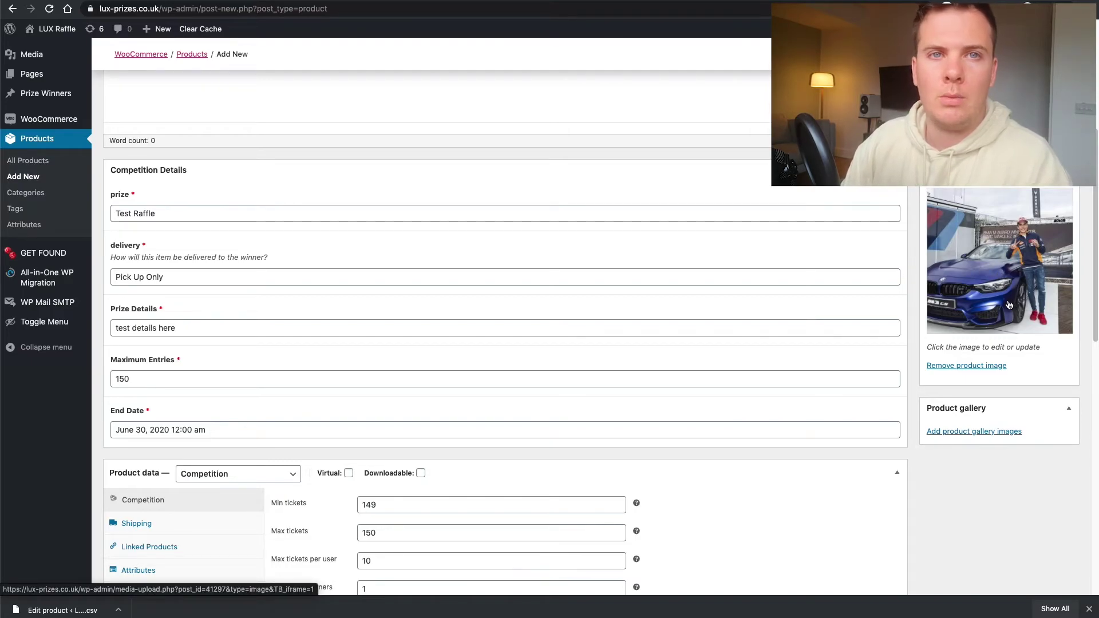
scroll(1009, 305, down, 2)
- Select the envelope, video-streaming and successful-purchase illustrations and add all three to the product gallery
click(971, 391)
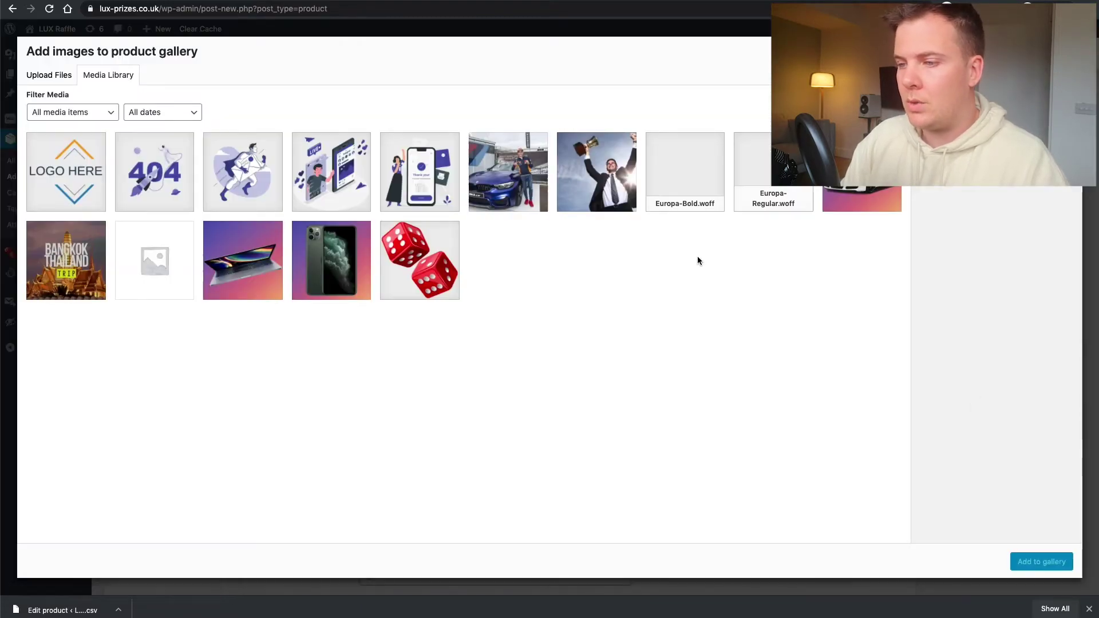
click(265, 181)
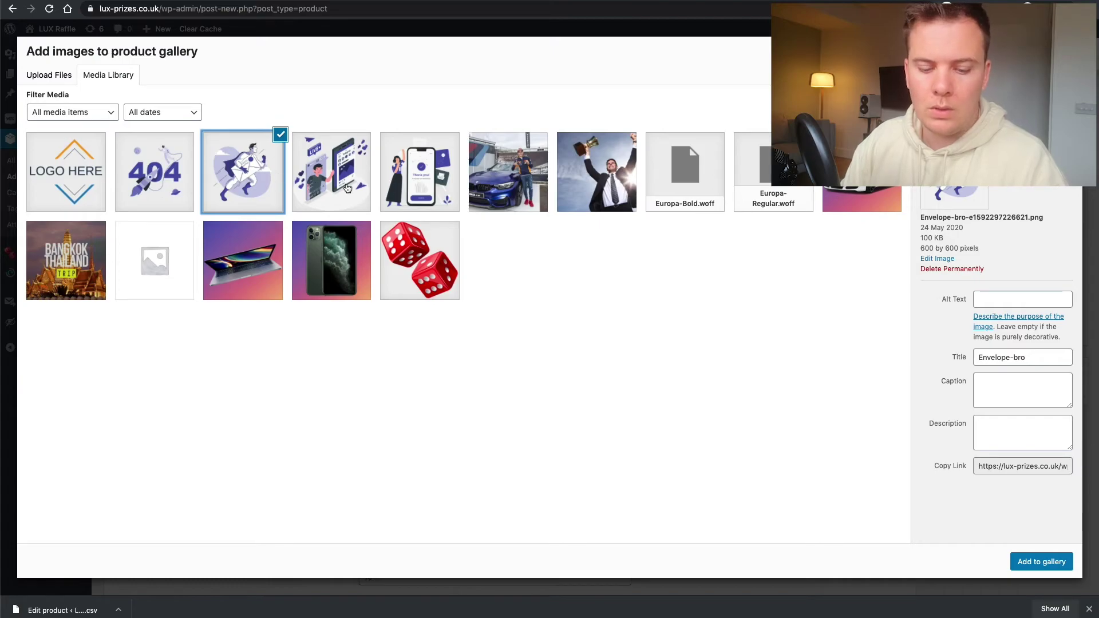
click(323, 179)
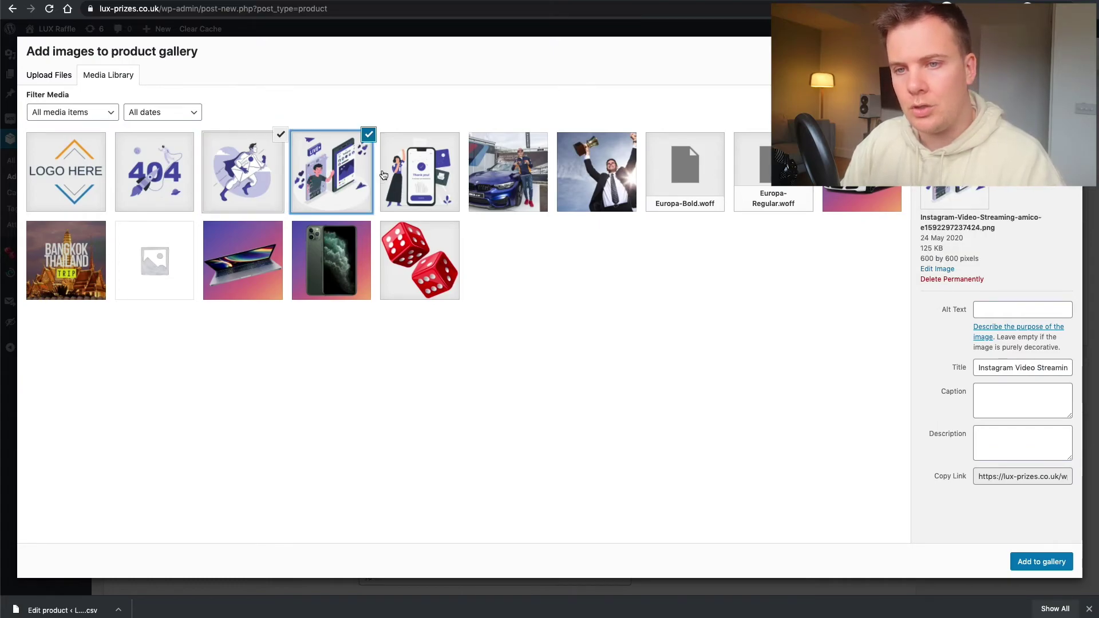
click(385, 176)
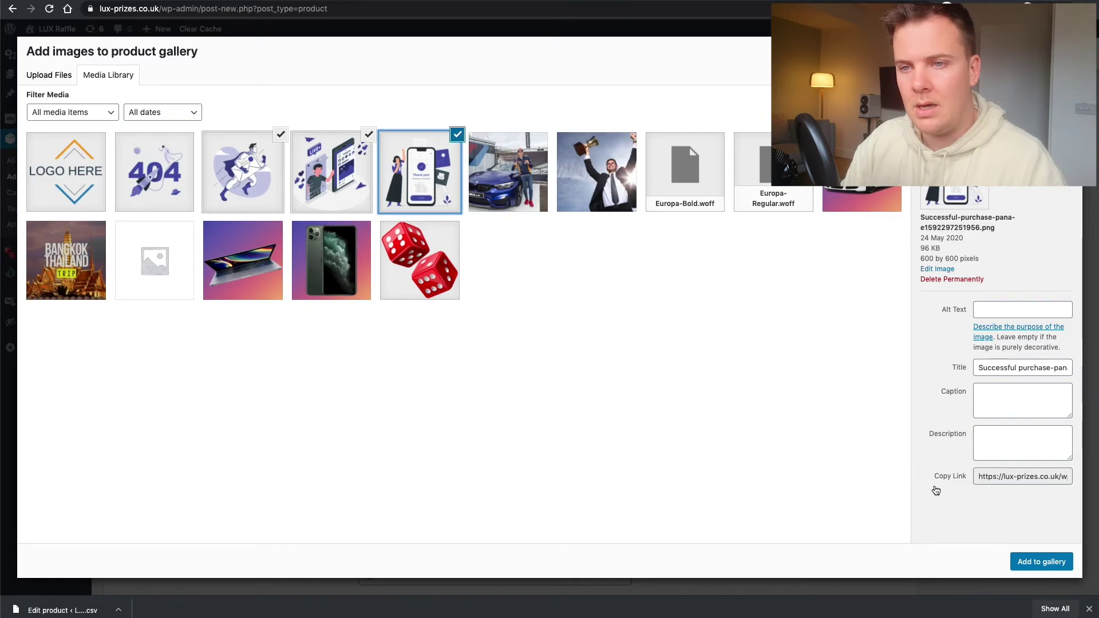
click(1025, 562)
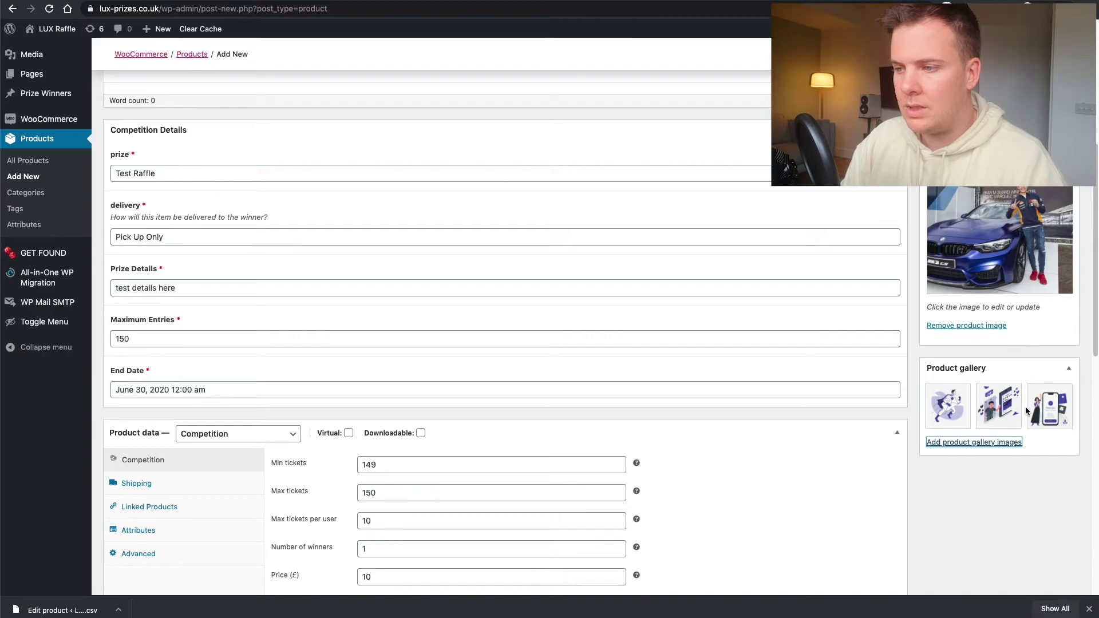
- Review the product data settings, then publish Test Raffle and confirm the published notice
scroll(976, 402, up, 2)
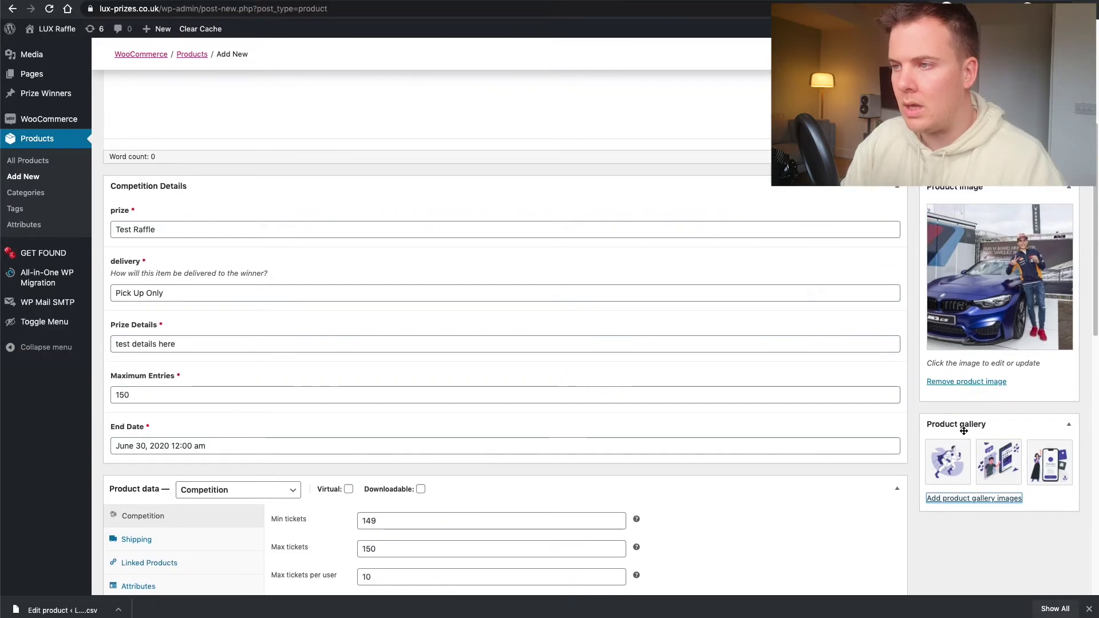
scroll(974, 397, up, 1)
scroll(262, 272, up, 5)
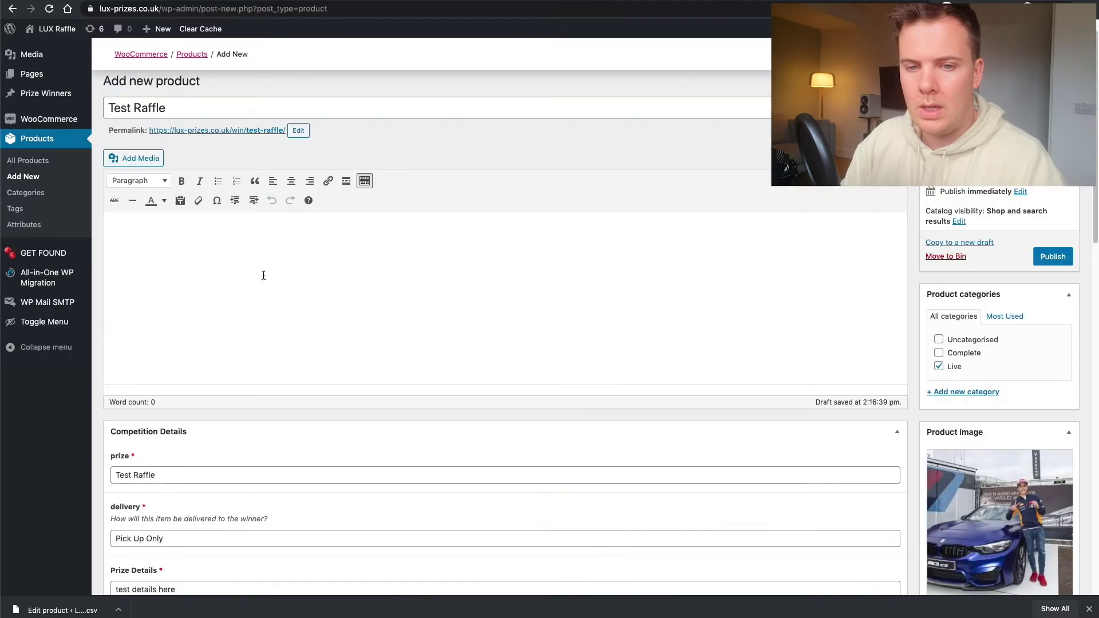
scroll(363, 247, down, 5)
scroll(346, 256, down, 8)
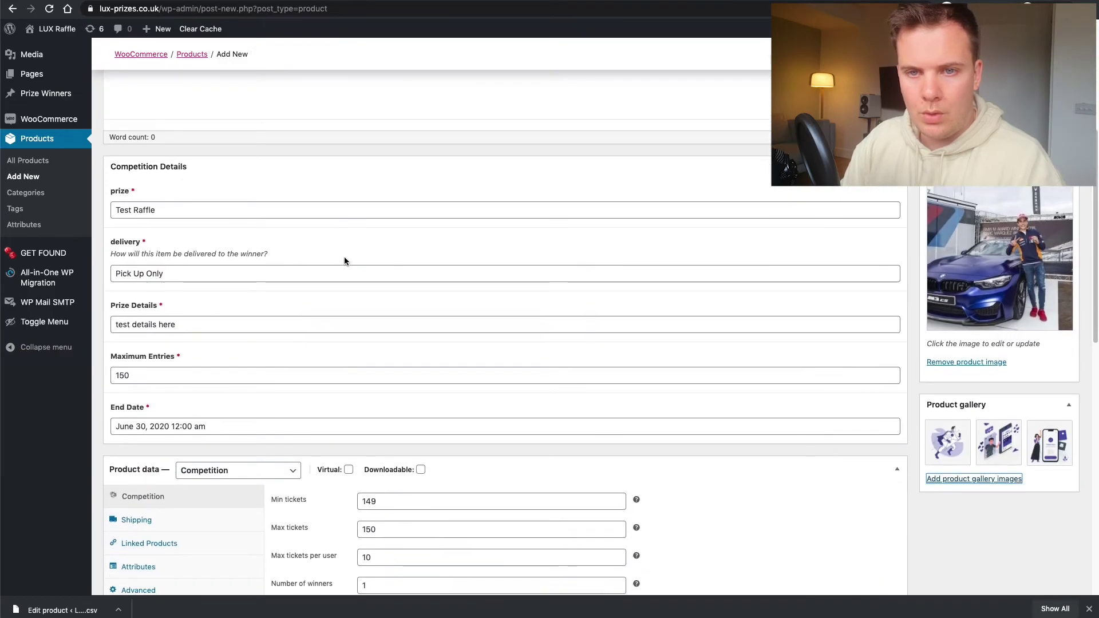
scroll(342, 263, up, 1)
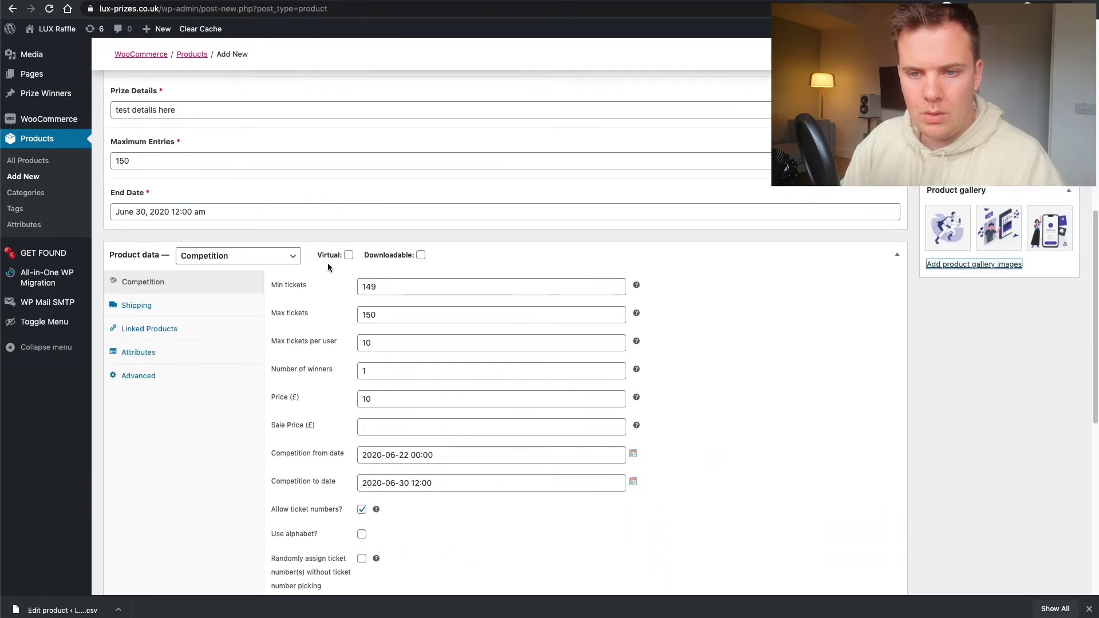
scroll(327, 263, down, 8)
scroll(343, 295, down, 1)
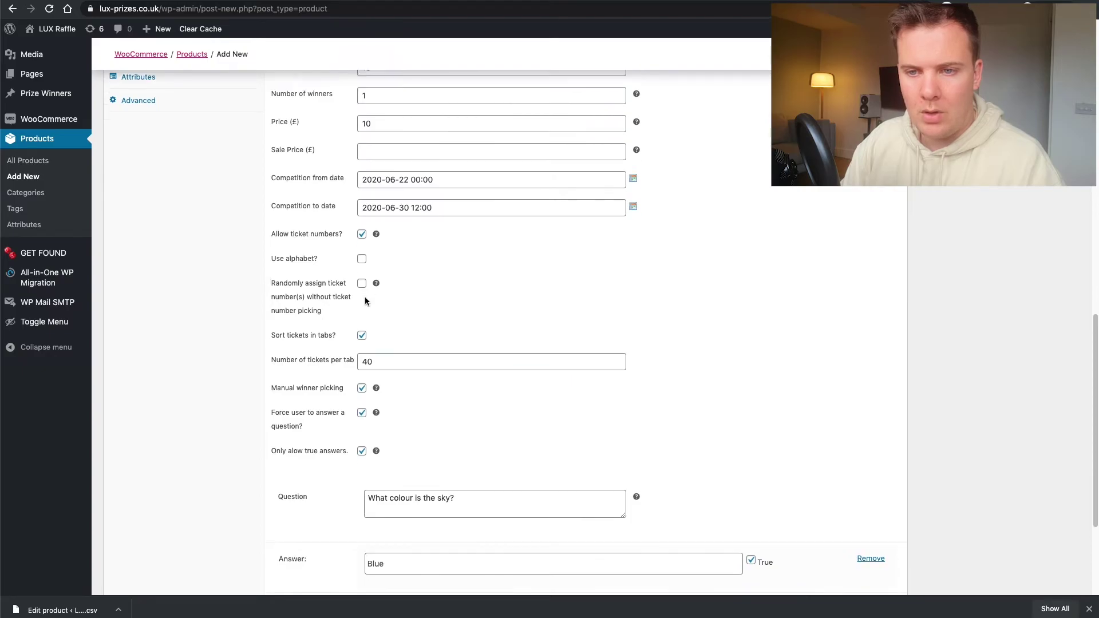
scroll(358, 302, down, 5)
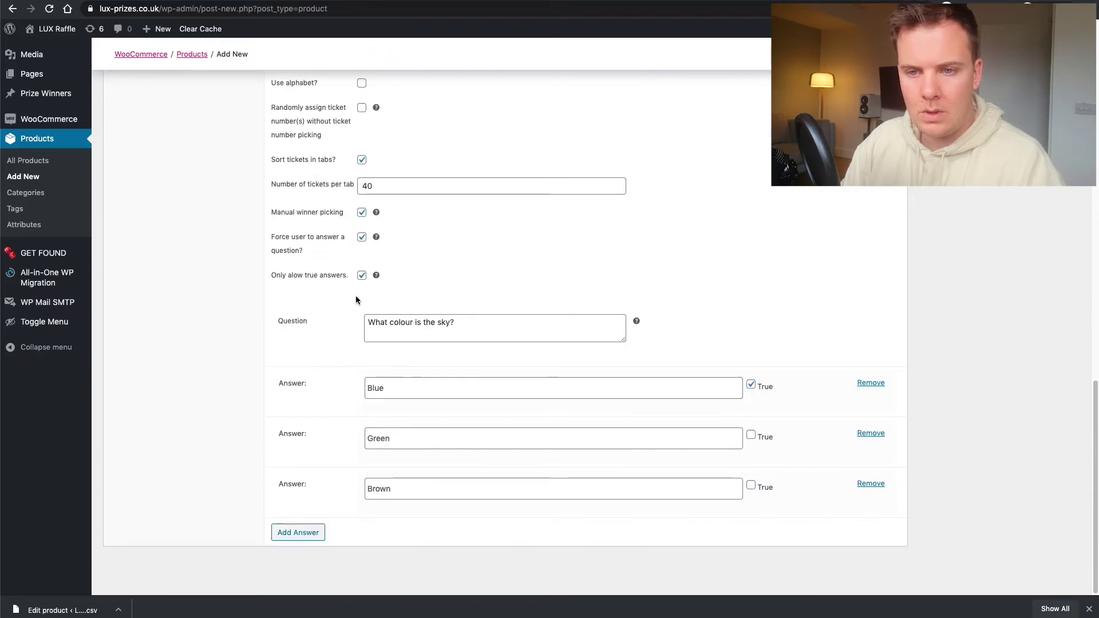
scroll(357, 299, up, 11)
scroll(357, 300, up, 10)
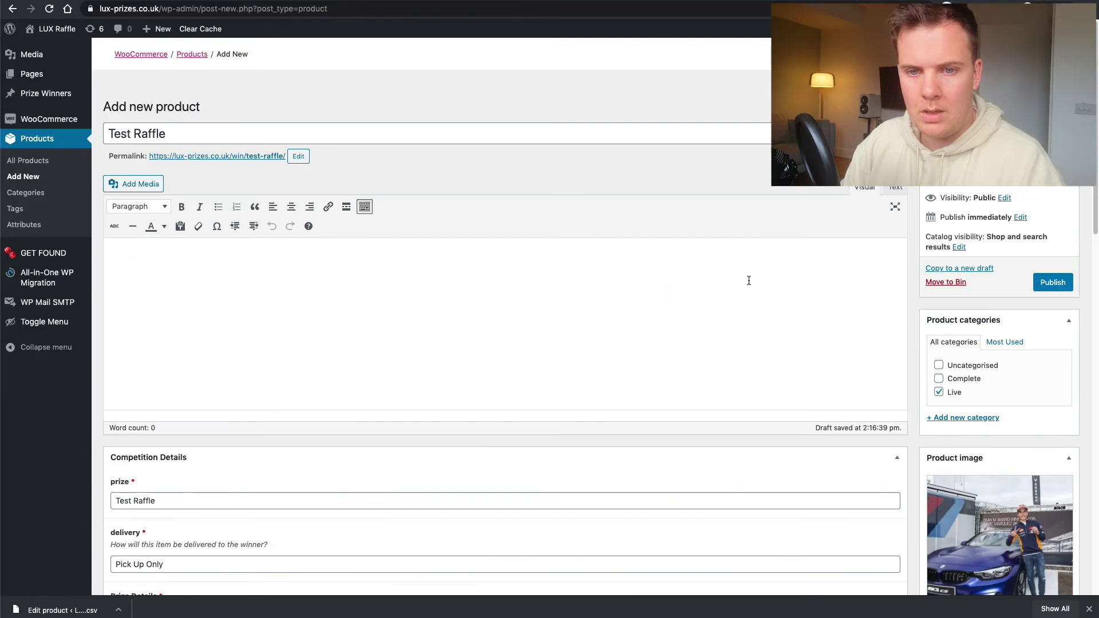
click(1047, 289)
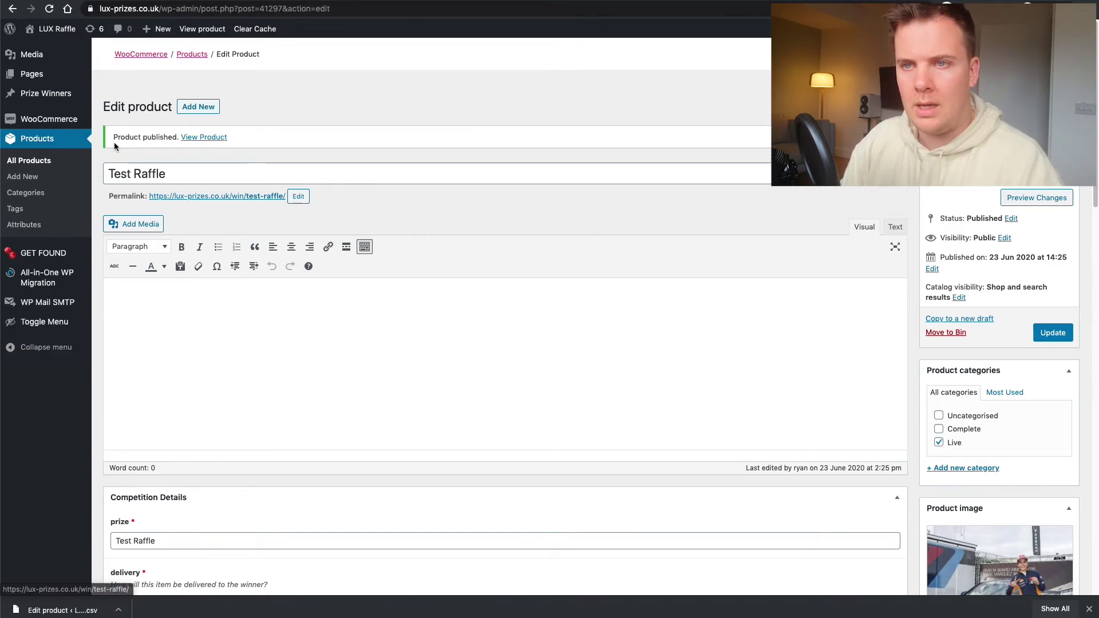
drag(114, 138, 167, 137)
- View the live Test Raffle page and check its Prize and Delivery details
click(201, 138)
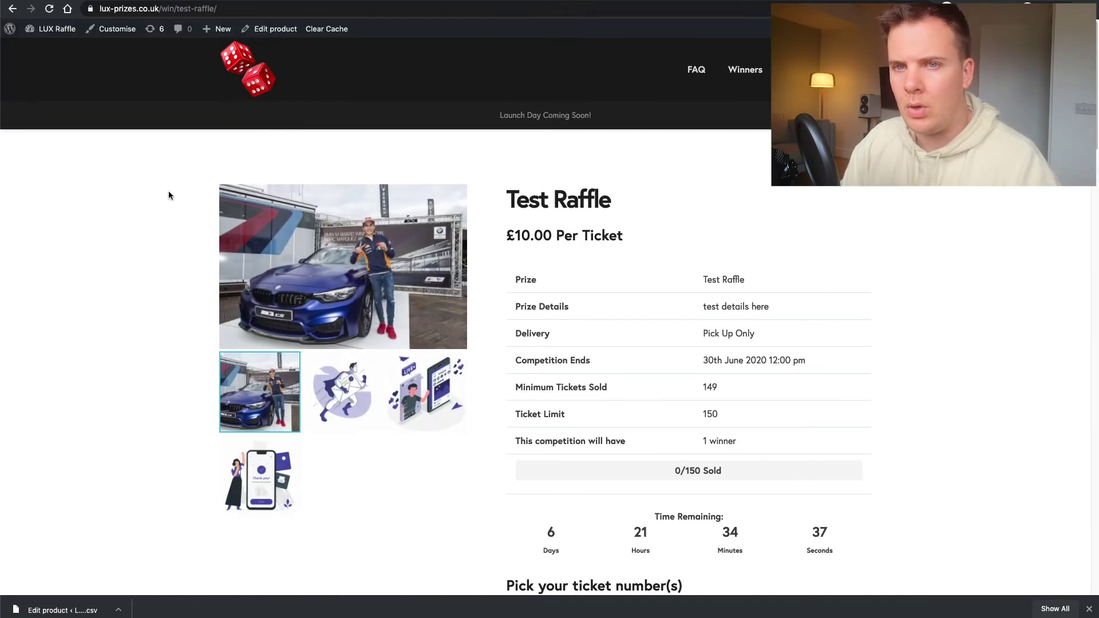
scroll(511, 240, down, 2)
scroll(510, 241, up, 2)
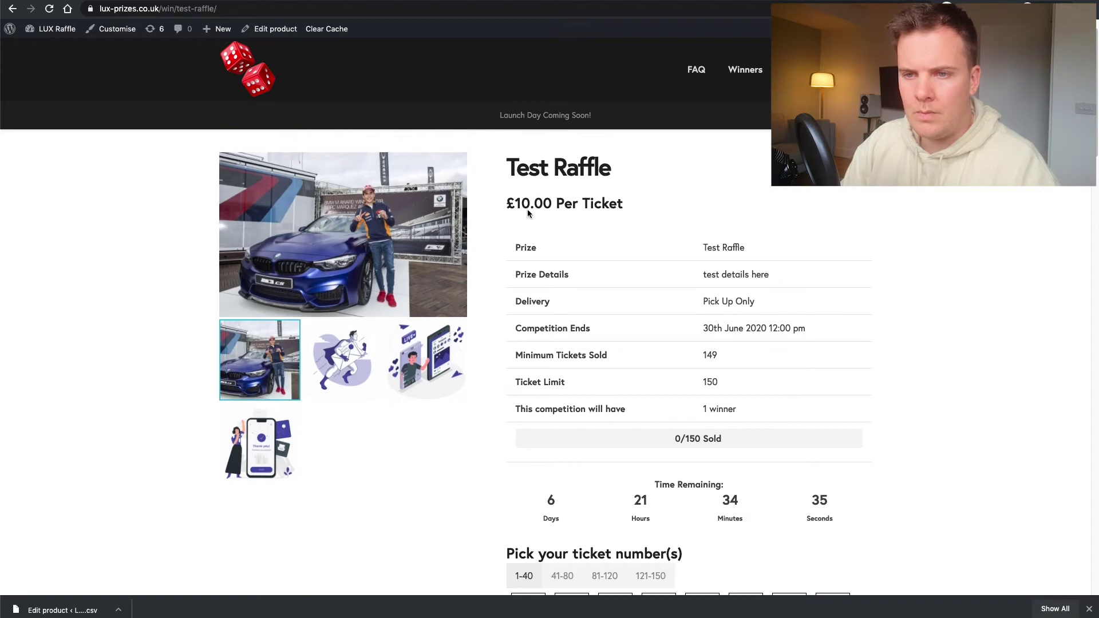
double_click(518, 271)
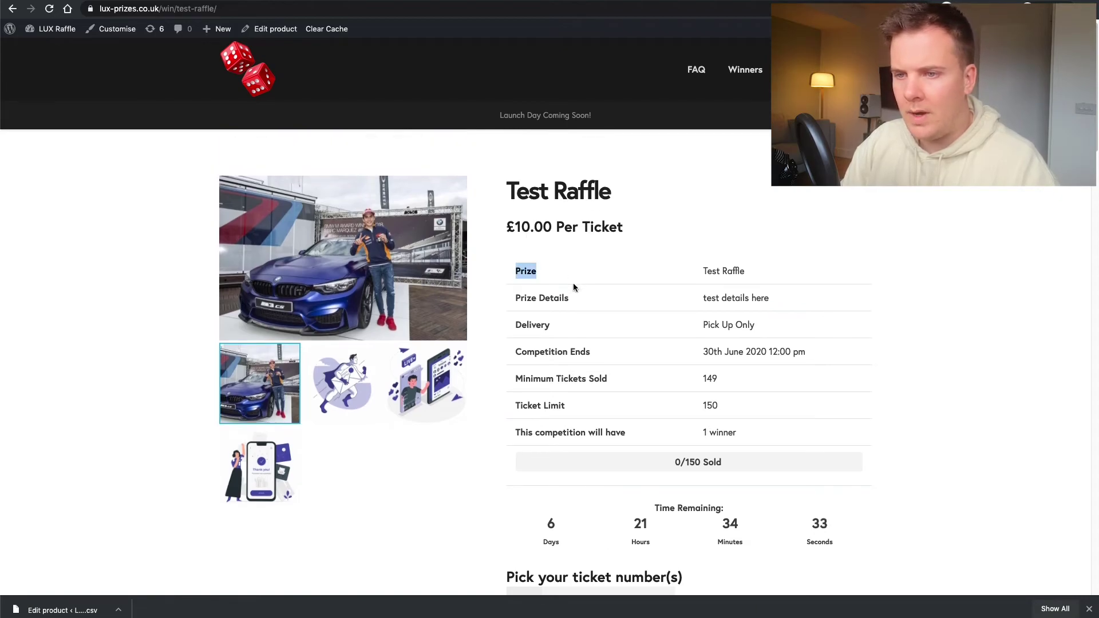
click(520, 298)
double_click(524, 324)
scroll(538, 336, down, 1)
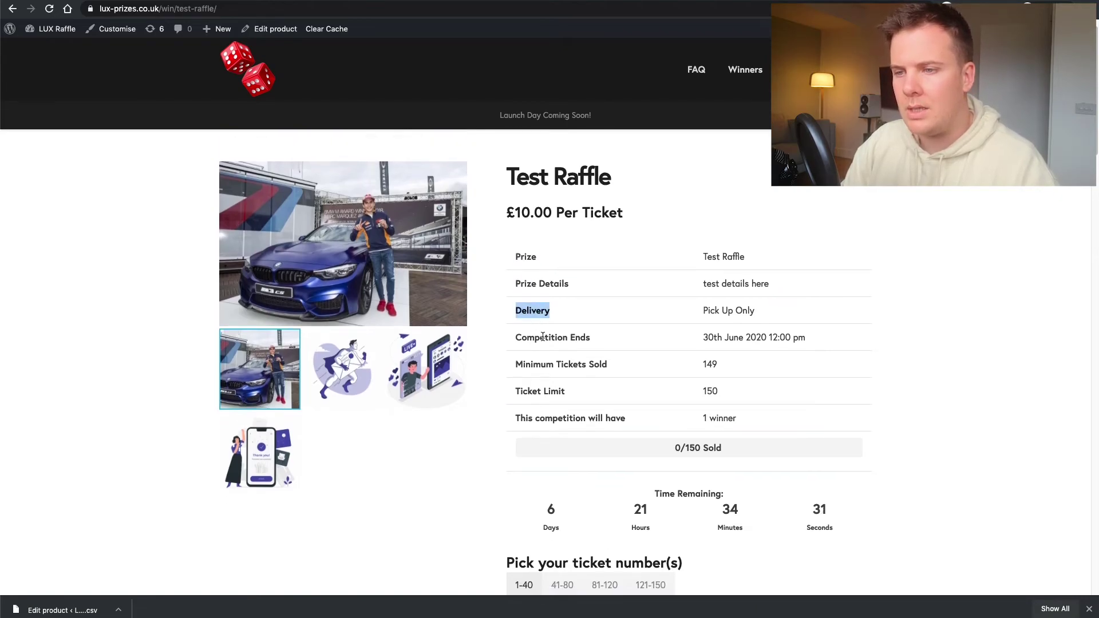
click(542, 336)
- Check the minimum tickets sold value of 149 and the ticket limit of 150
scroll(668, 342, down, 3)
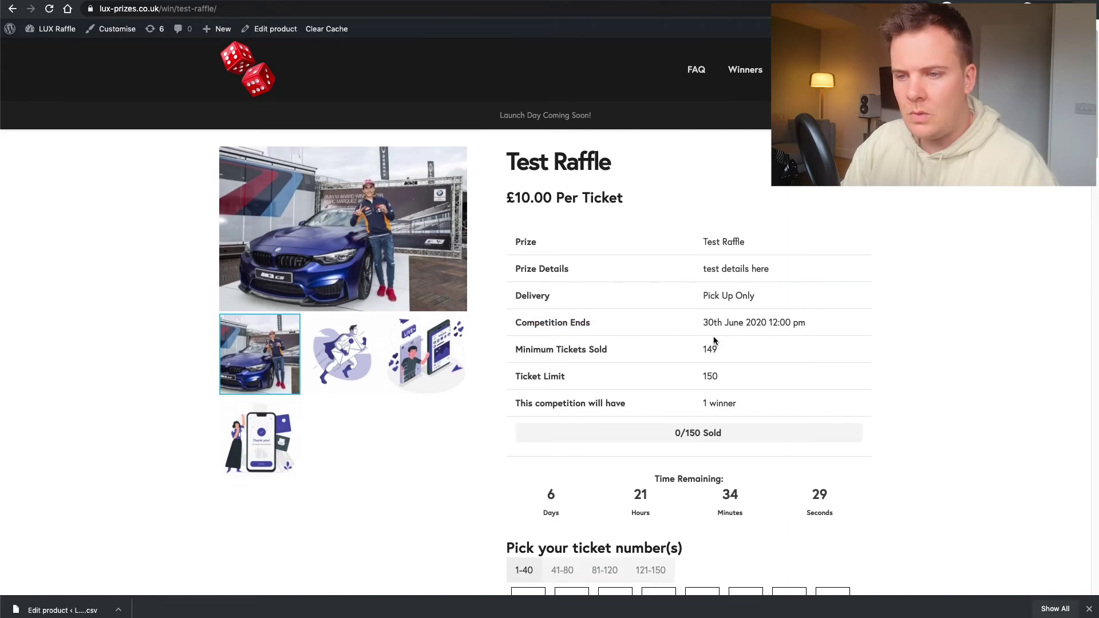
drag(517, 298, 667, 299)
drag(520, 325, 602, 329)
click(545, 328)
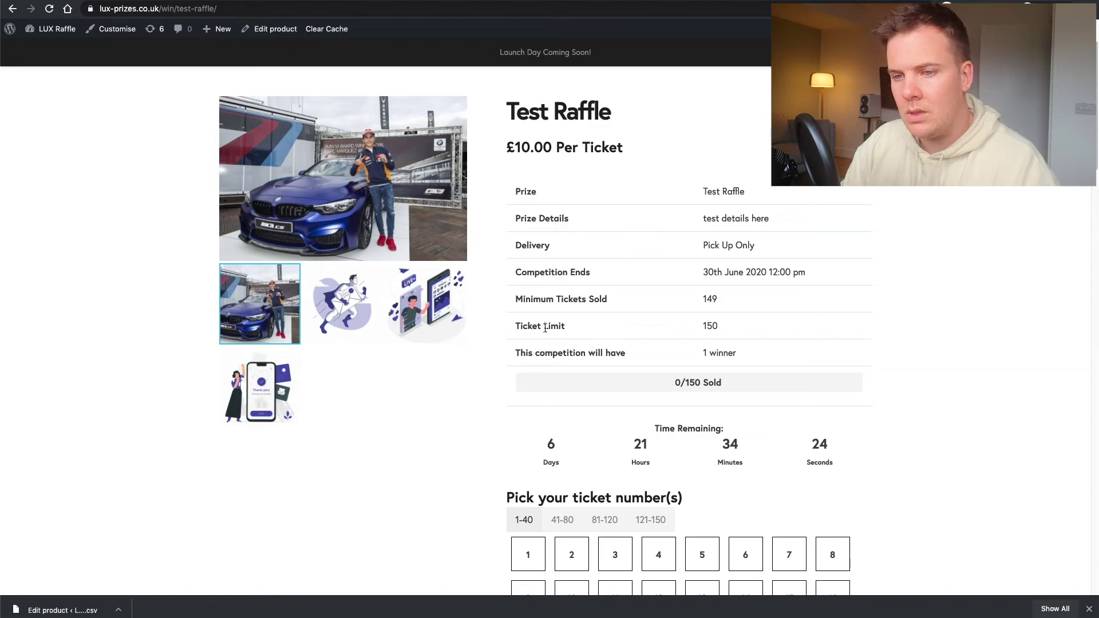
drag(513, 328, 593, 326)
click(594, 326)
click(714, 325)
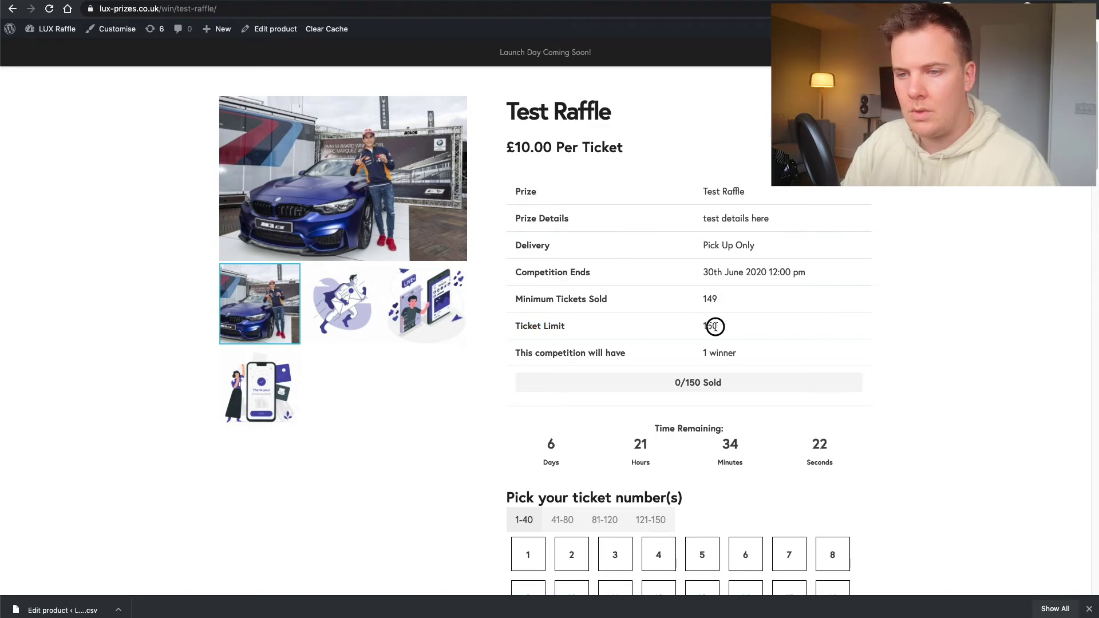
scroll(593, 330, down, 4)
scroll(589, 334, down, 5)
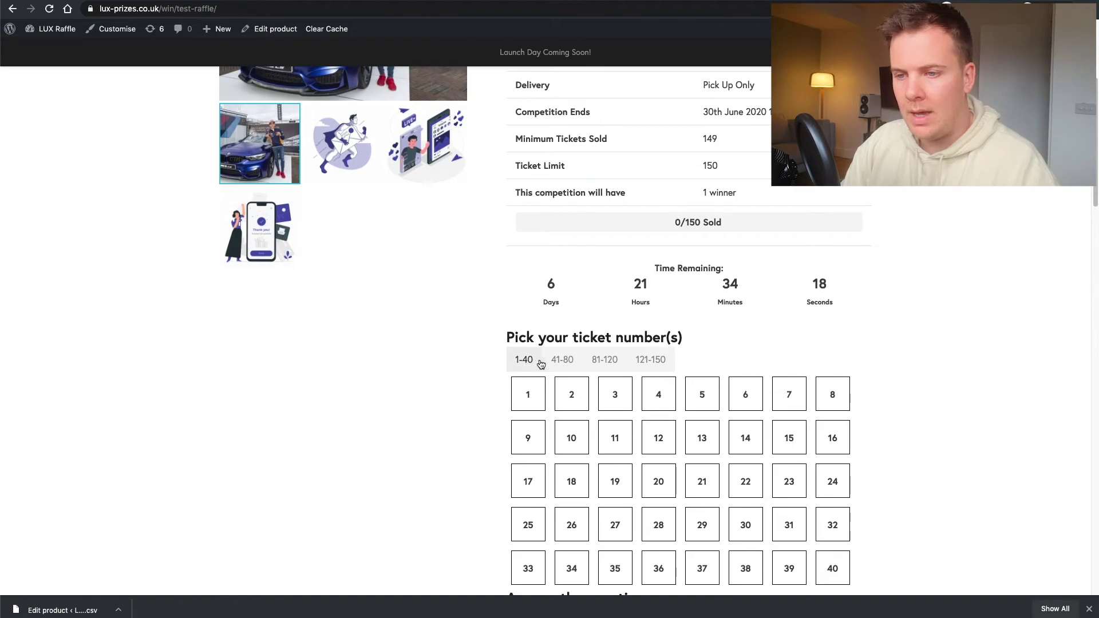
- Browse the 41–80 and 81–120 ticket ranges and pick tickets 83 and 84
click(562, 360)
click(602, 360)
click(564, 360)
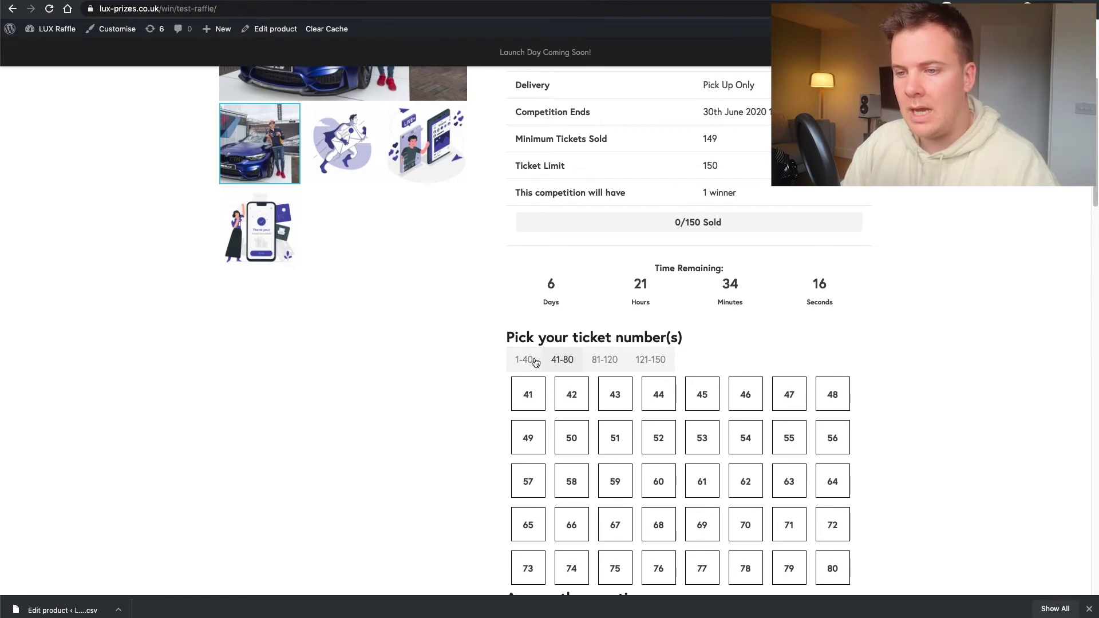
click(592, 361)
click(616, 398)
click(659, 395)
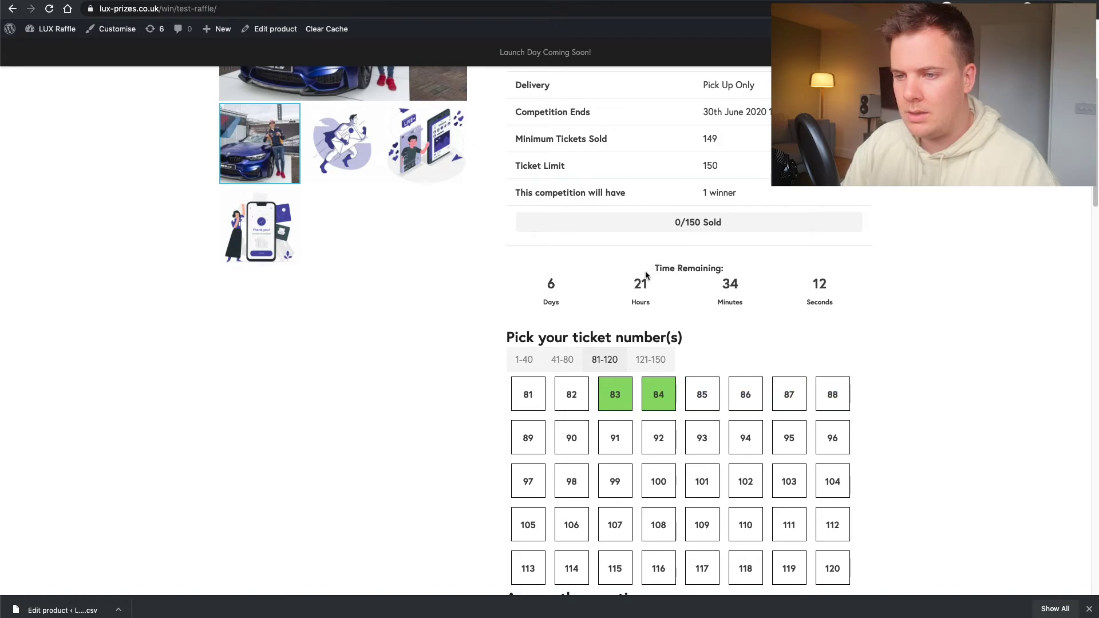
drag(553, 287, 844, 297)
- Cycle through the gallery's three illustrations and return to the BMW car photo
scroll(770, 311, down, 8)
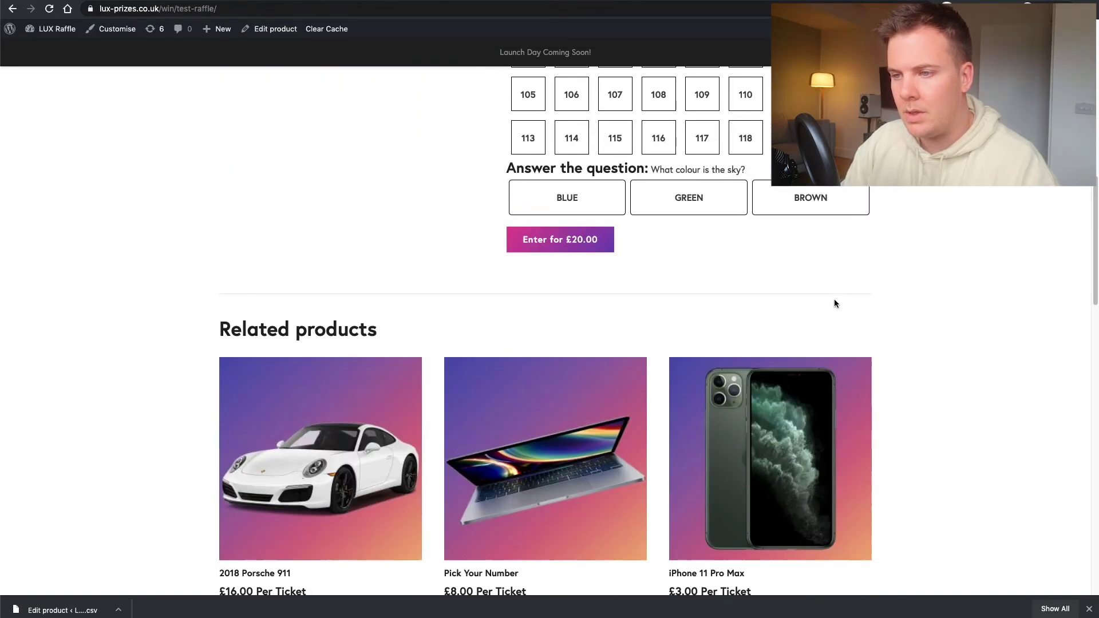
scroll(815, 312, up, 2)
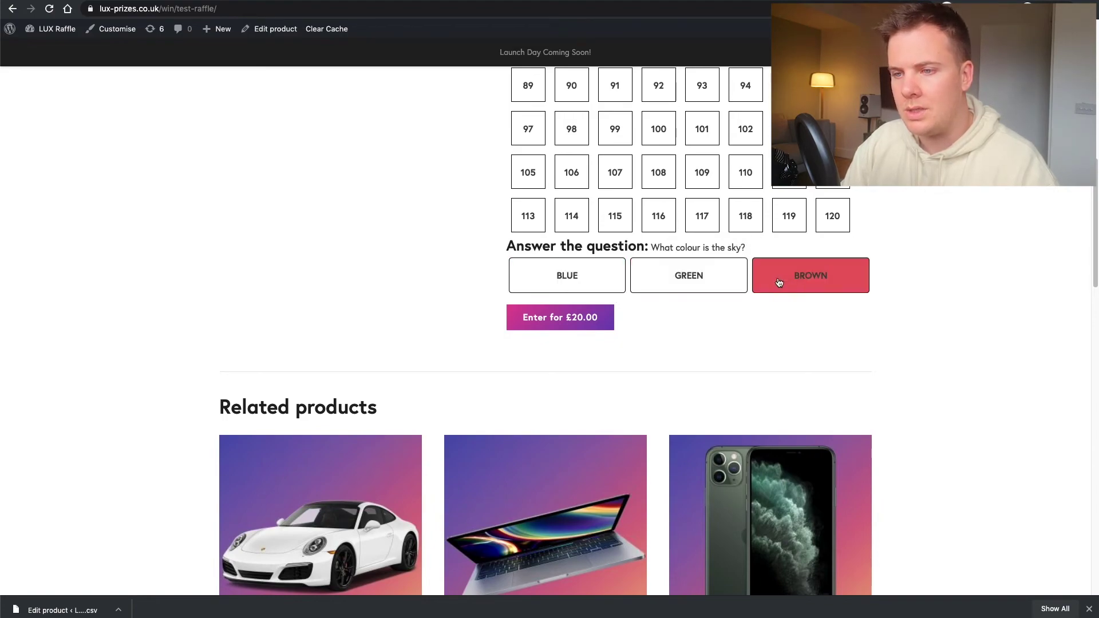
scroll(779, 282, up, 10)
click(351, 391)
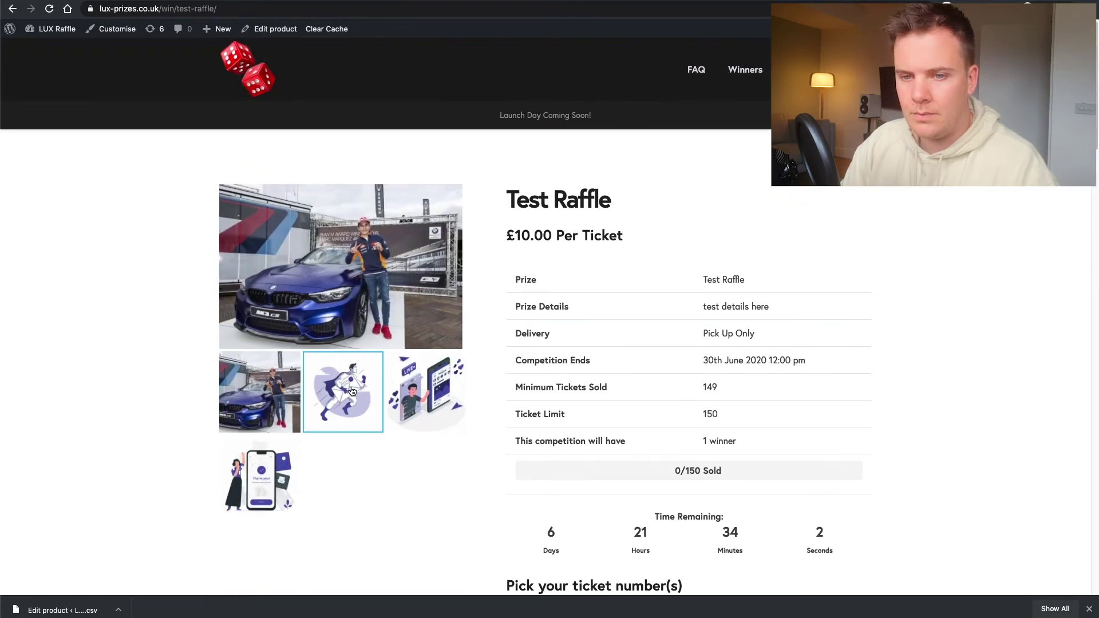
click(426, 475)
click(258, 554)
click(269, 459)
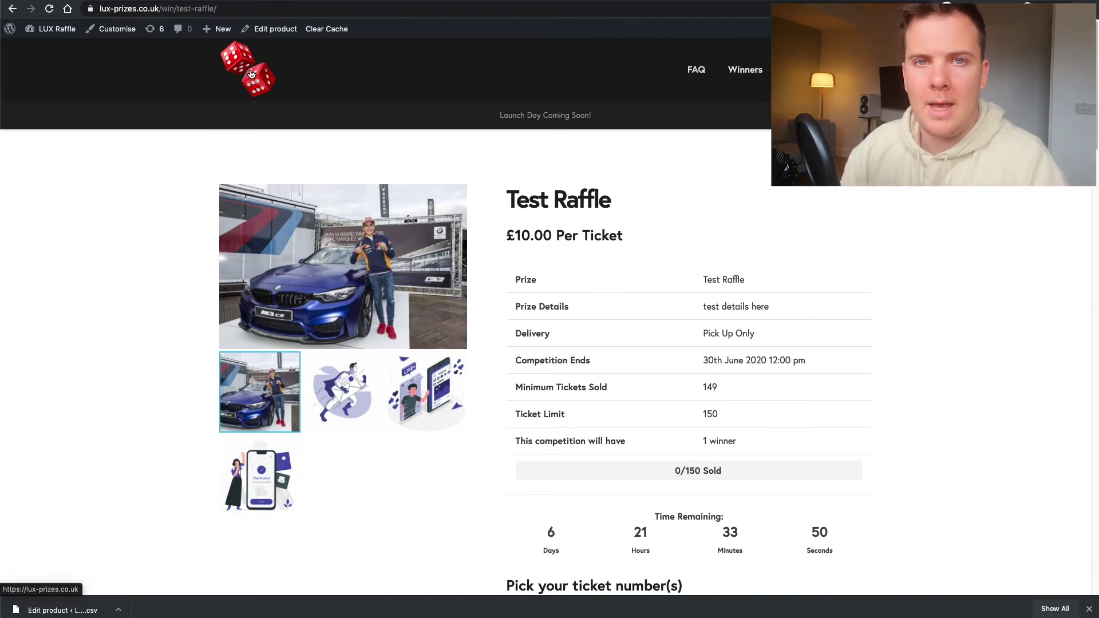
click(251, 73)
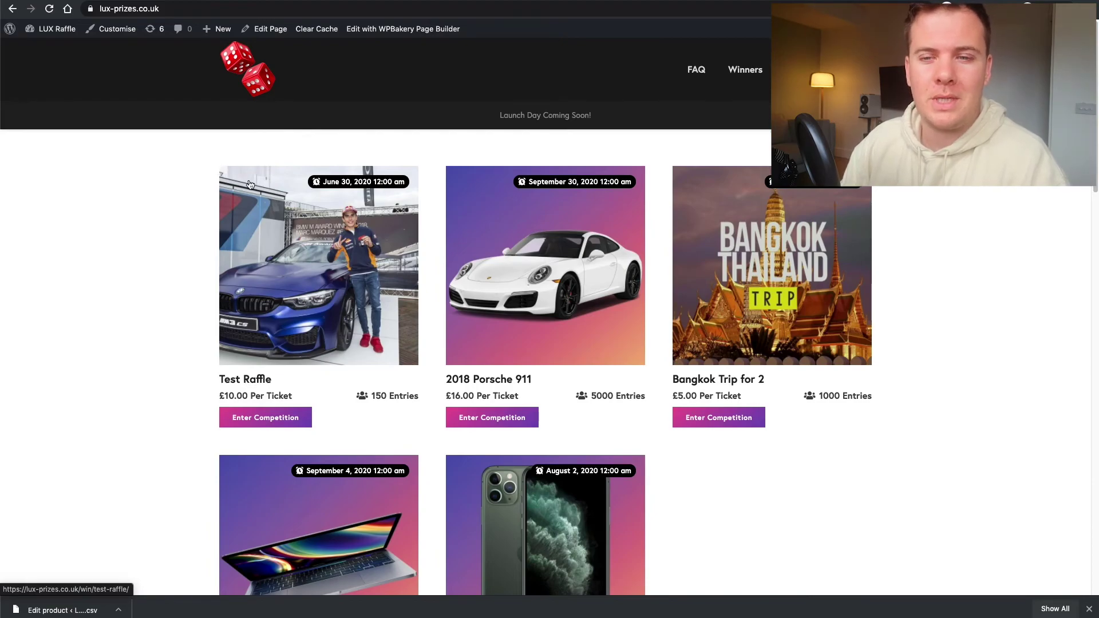
drag(322, 182, 403, 181)
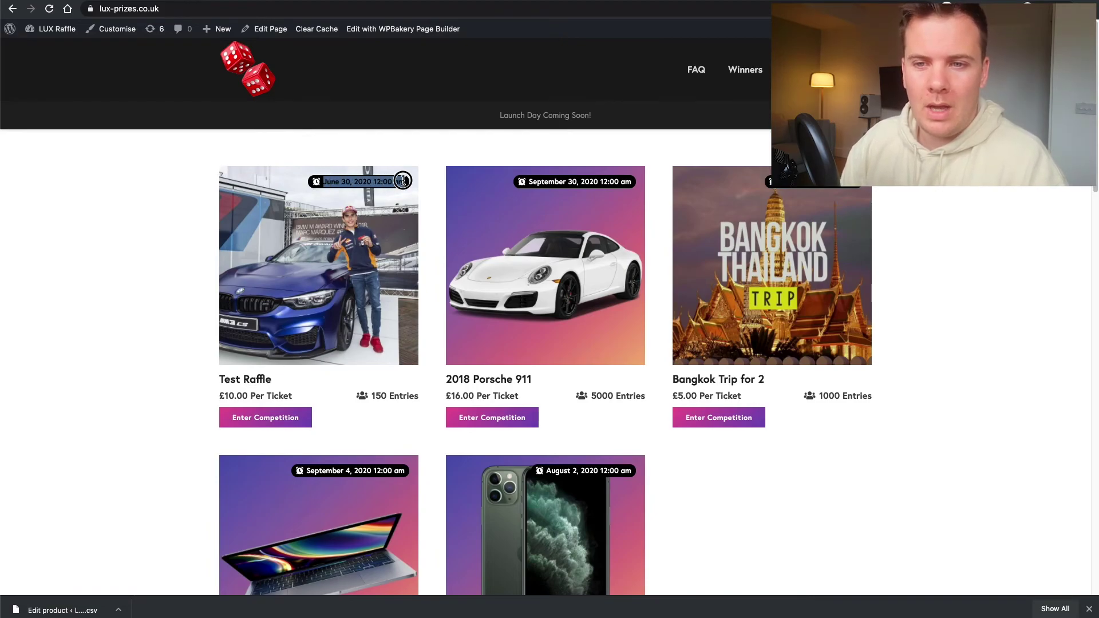
scroll(233, 258, down, 1)
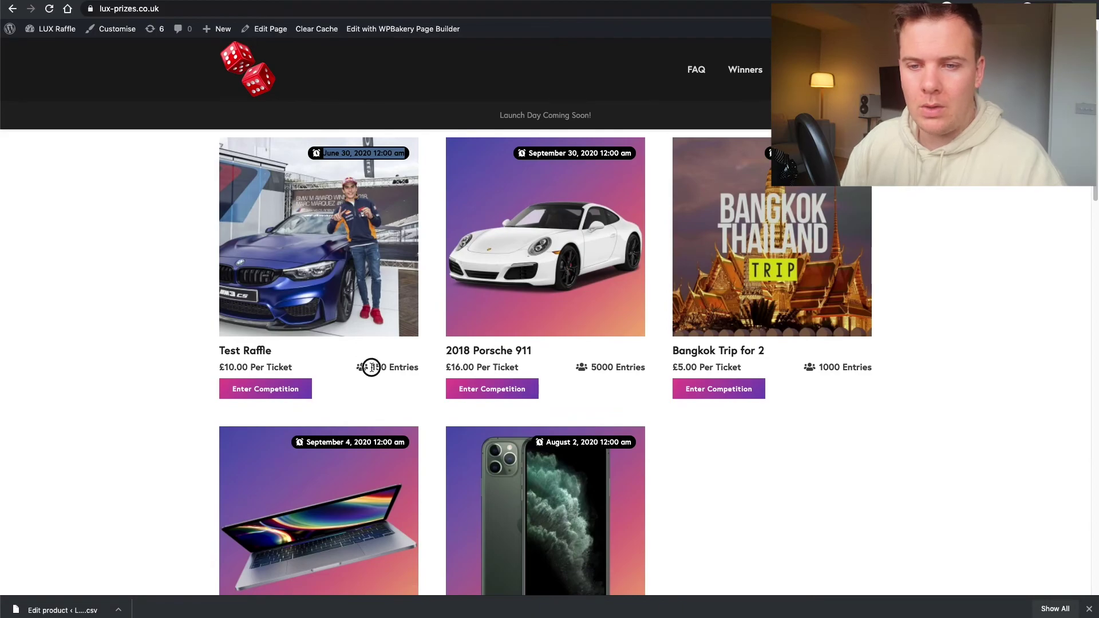
drag(371, 367, 399, 368)
click(223, 366)
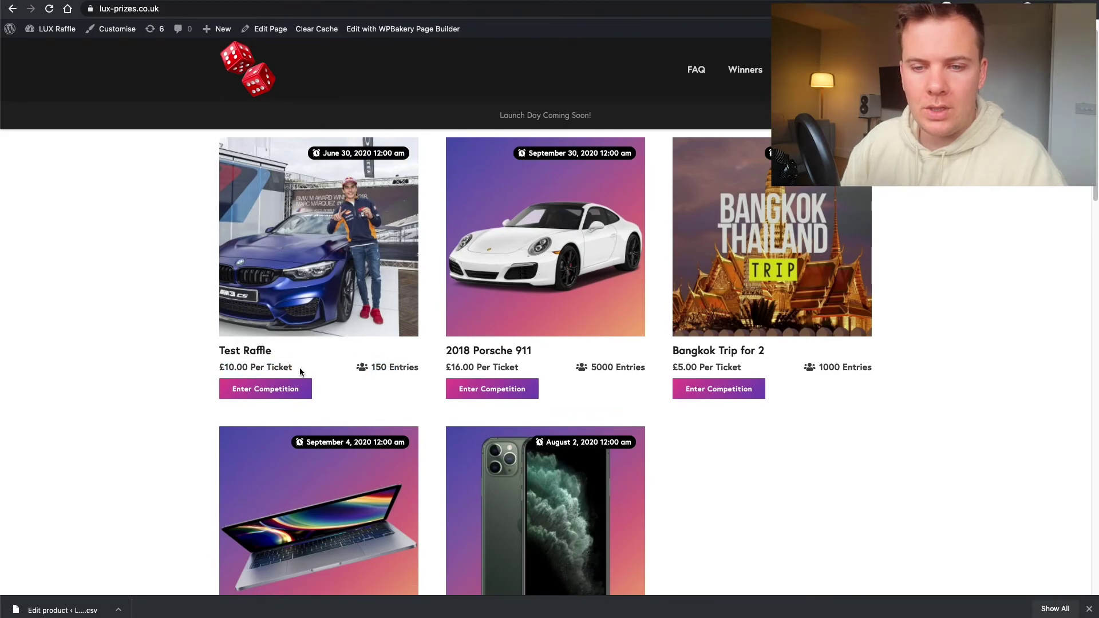
scroll(190, 331, down, 4)
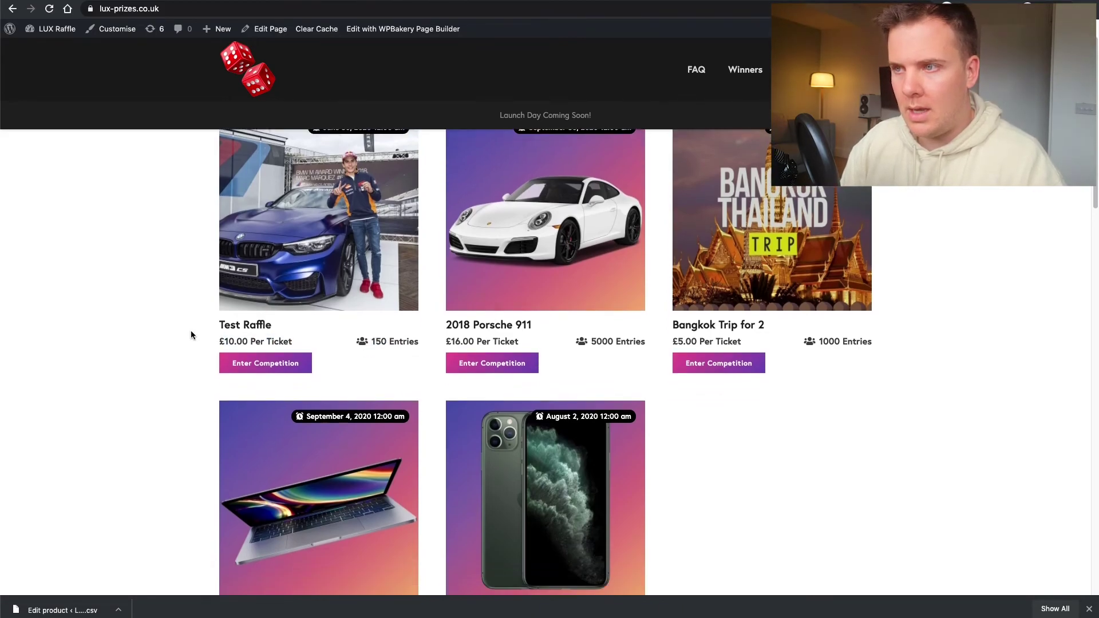
scroll(190, 329, up, 3)
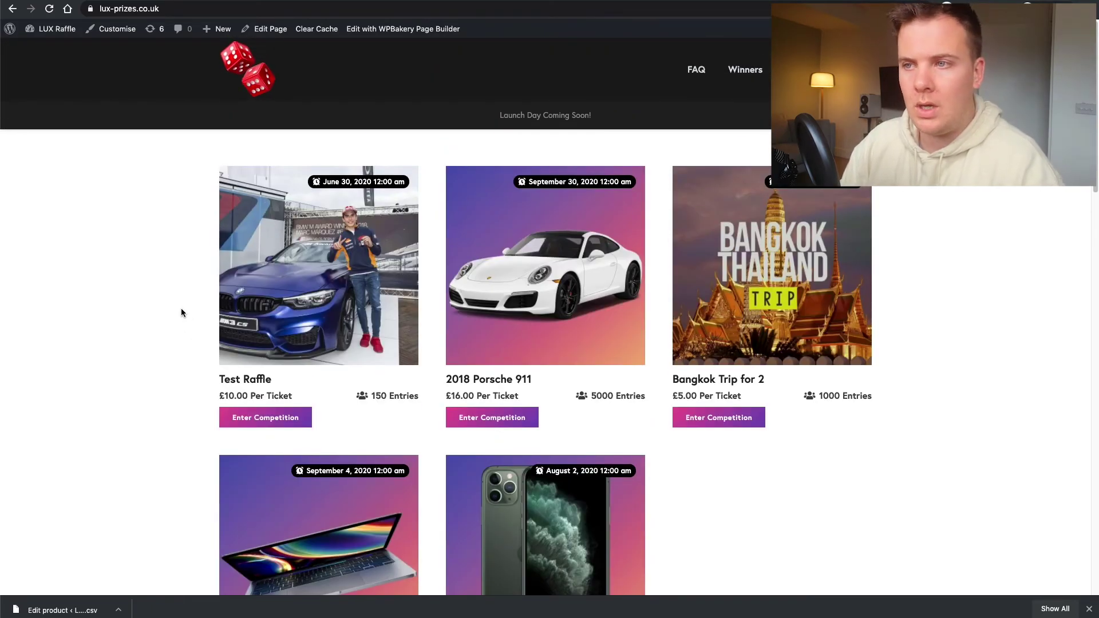
scroll(184, 293, down, 10)
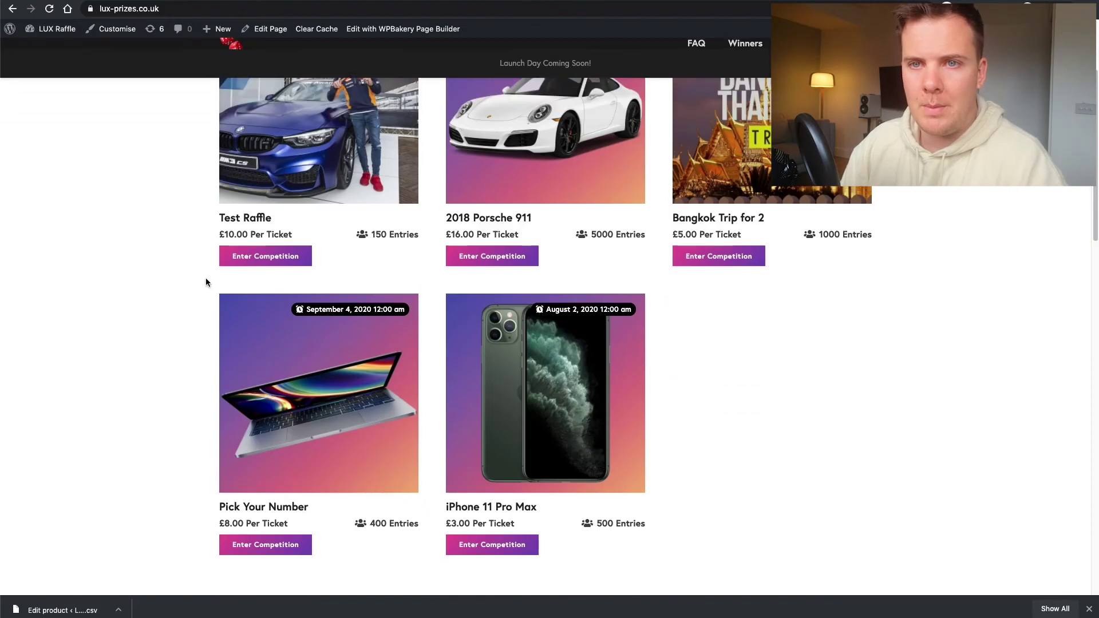
scroll(204, 282, up, 9)
scroll(205, 269, up, 1)
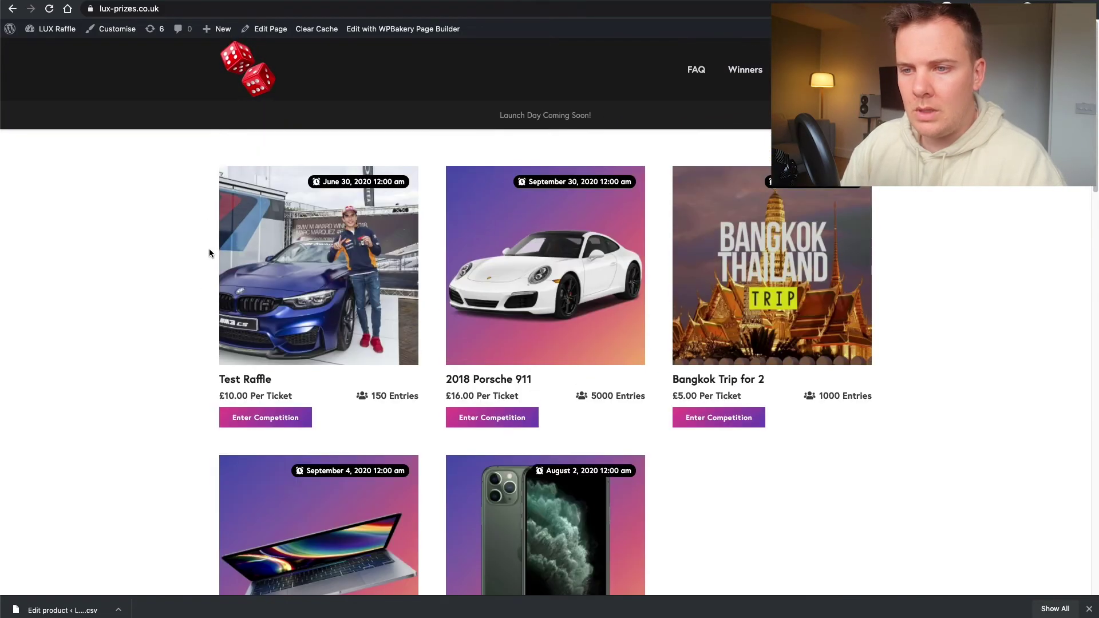
click(313, 235)
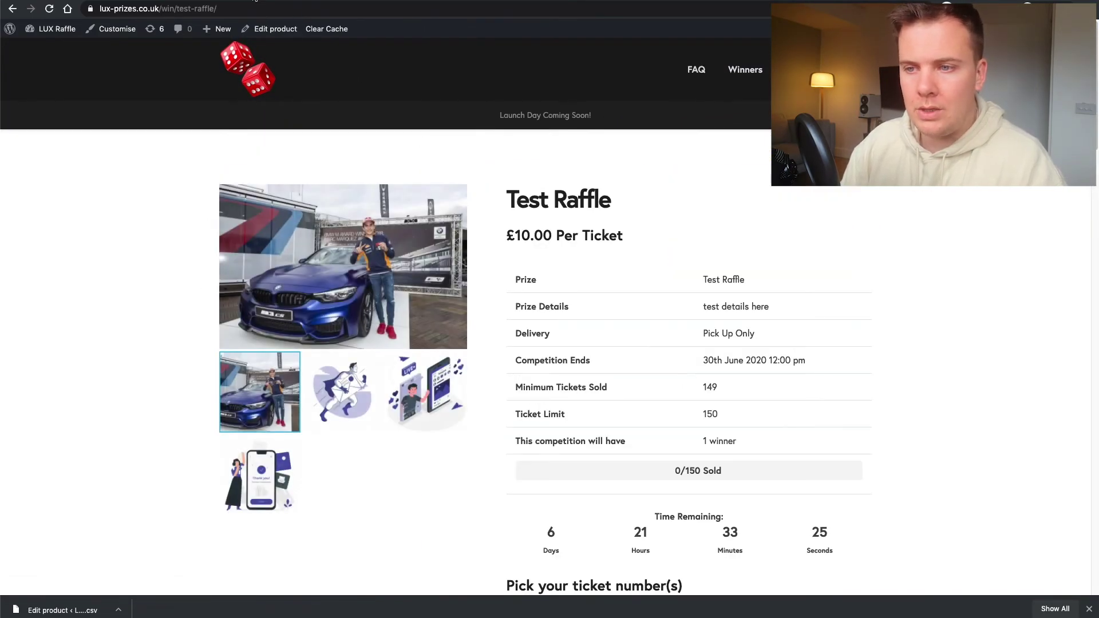
- Go from the admin to All Products and open Test Raffle for editing
click(256, 1)
scroll(253, 189, down, 4)
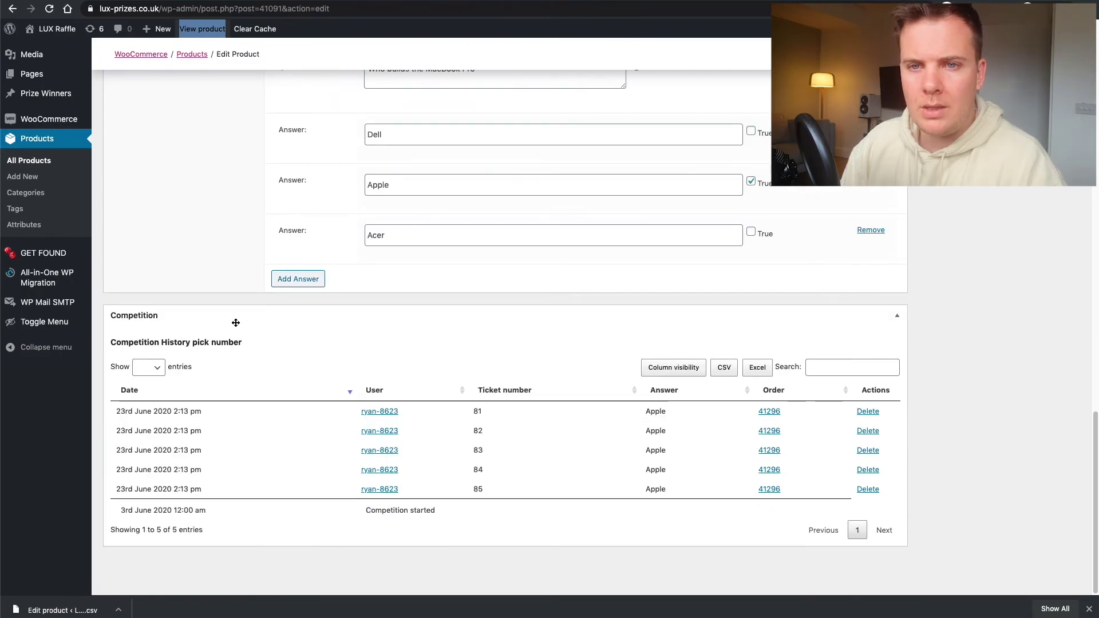
scroll(246, 171, up, 5)
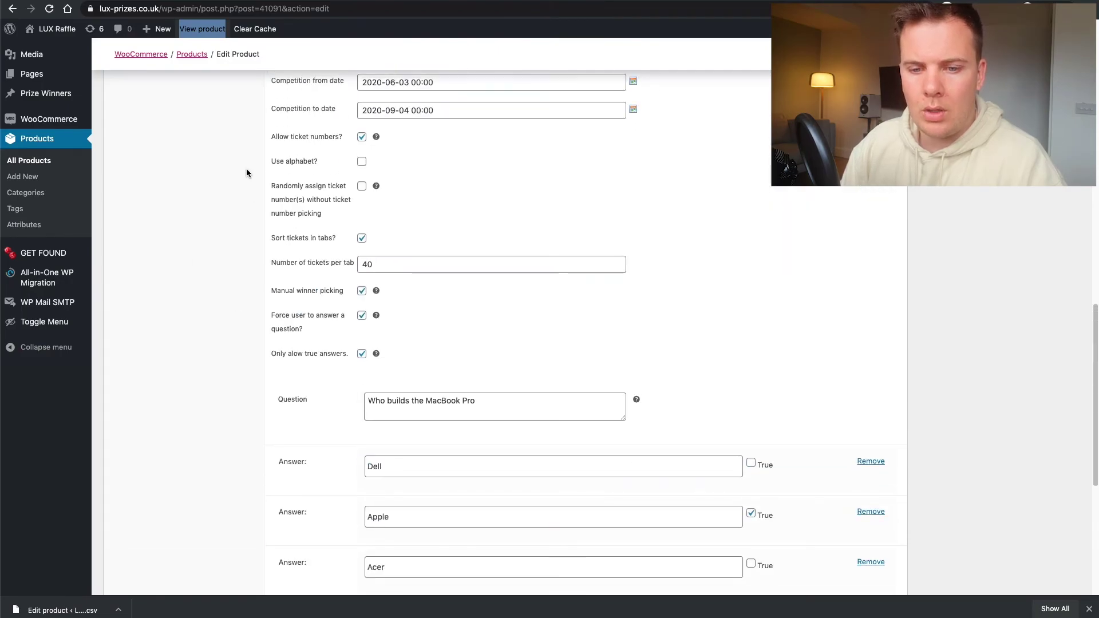
click(40, 163)
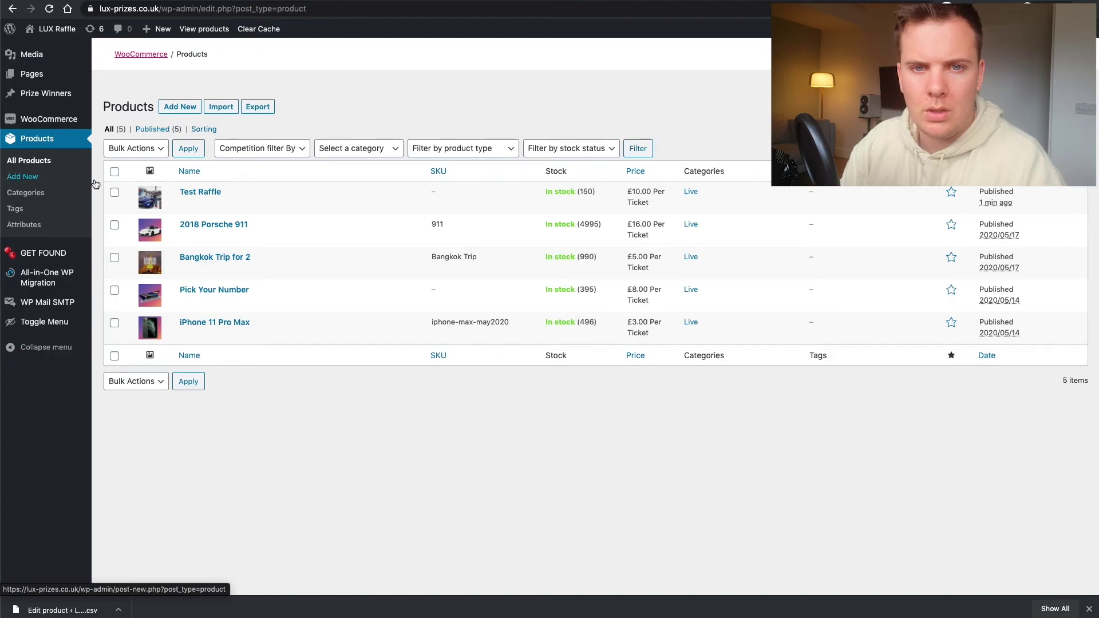
click(226, 204)
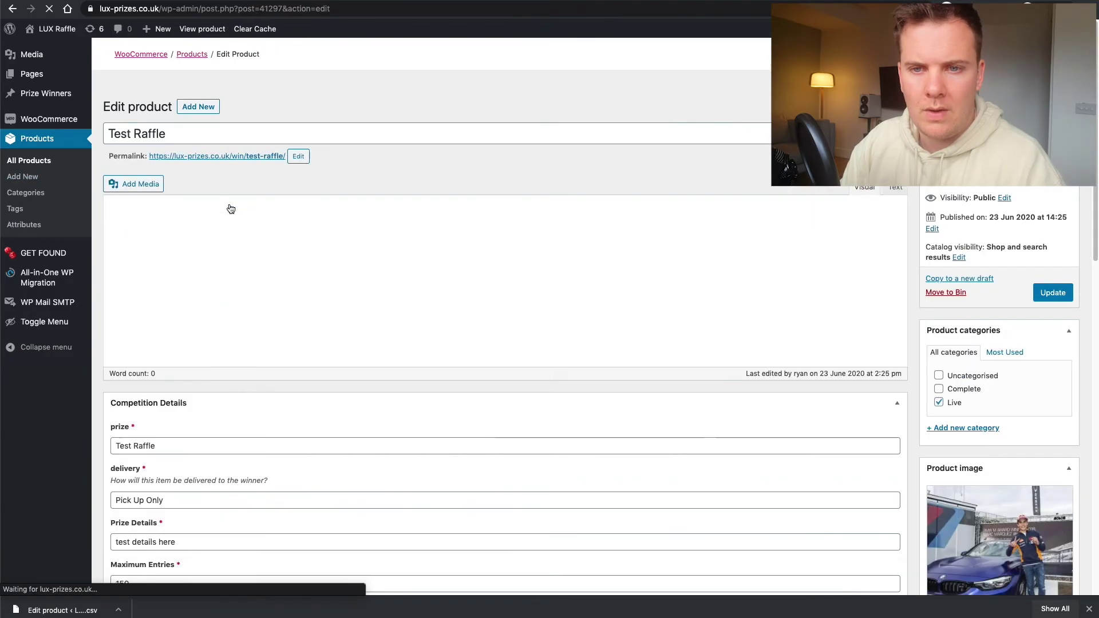
- Scroll through the Edit Product page to review Test Raffle's competition settings
scroll(122, 233, down, 3)
scroll(122, 252, down, 20)
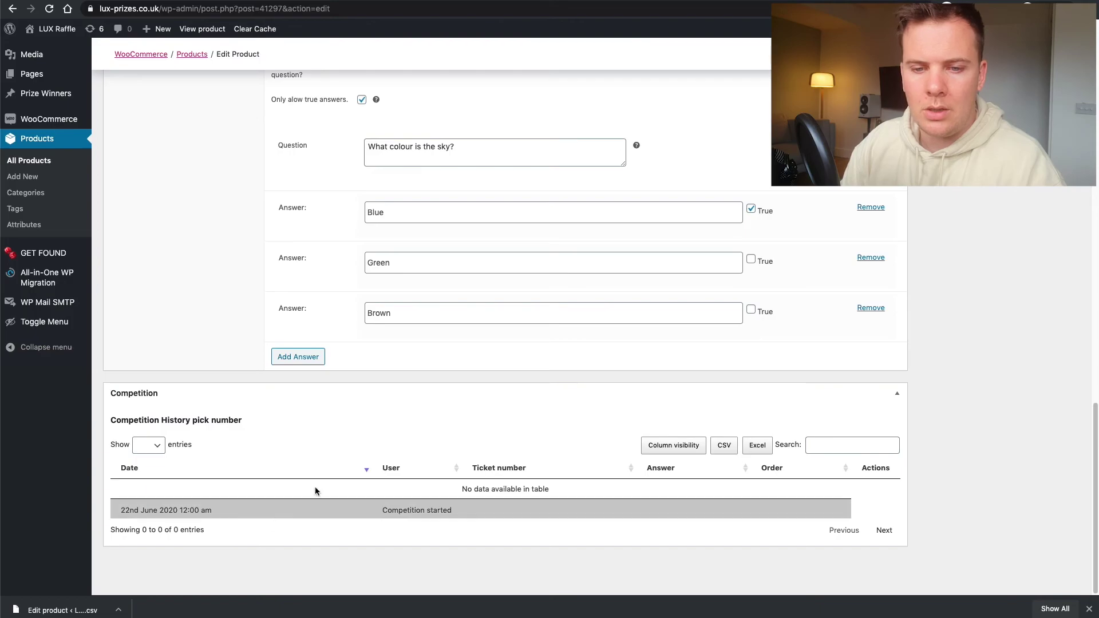
scroll(861, 409, up, 20)
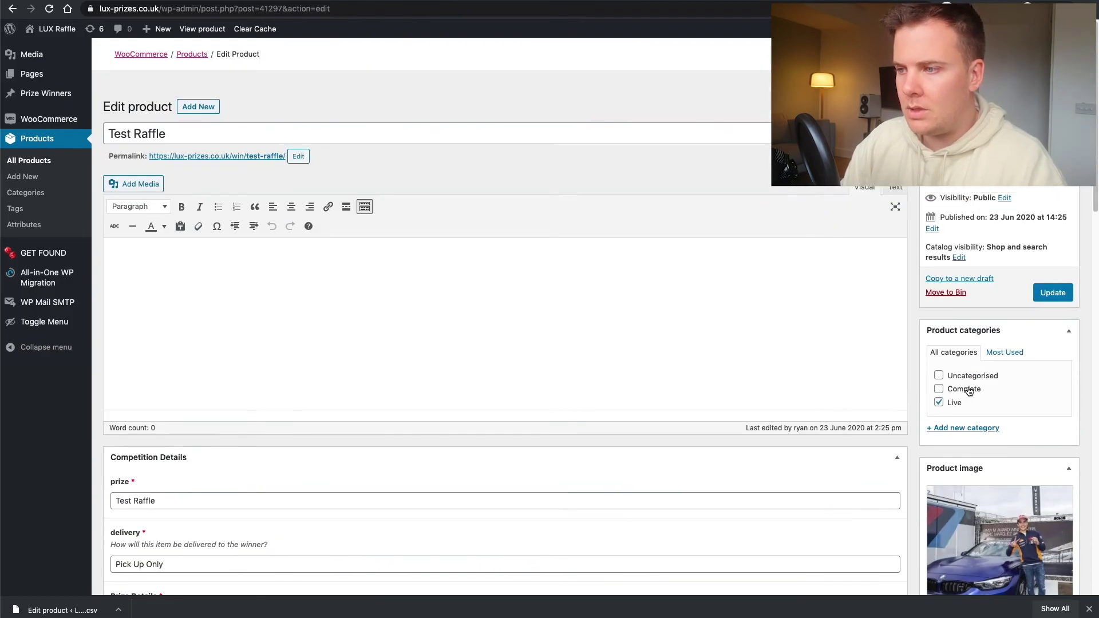
scroll(682, 384, down, 15)
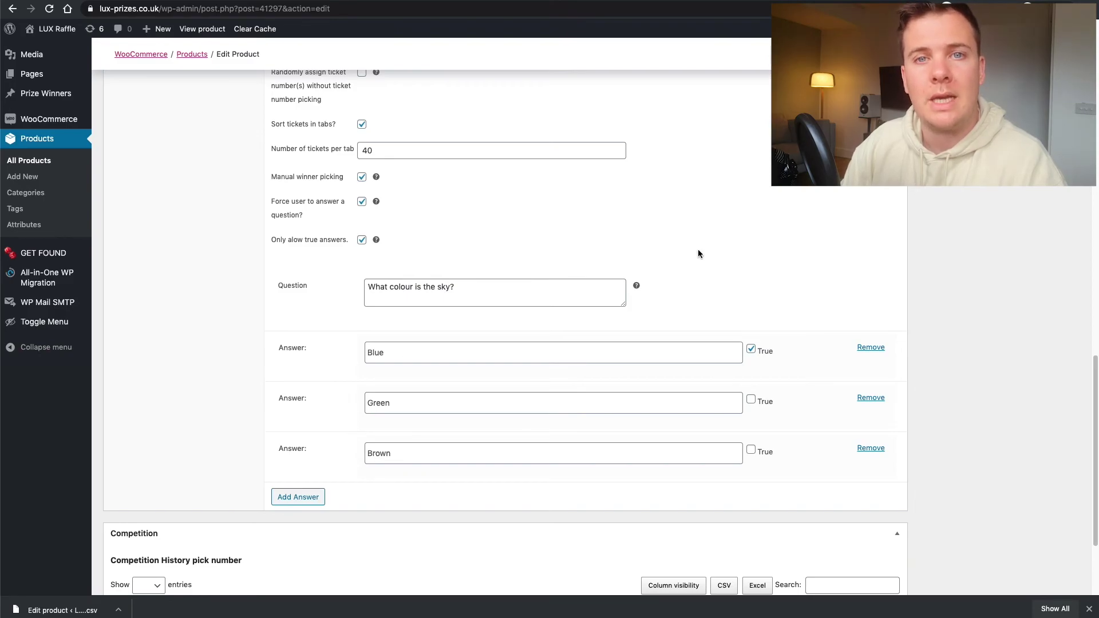
scroll(888, 276, up, 4)
scroll(890, 279, up, 6)
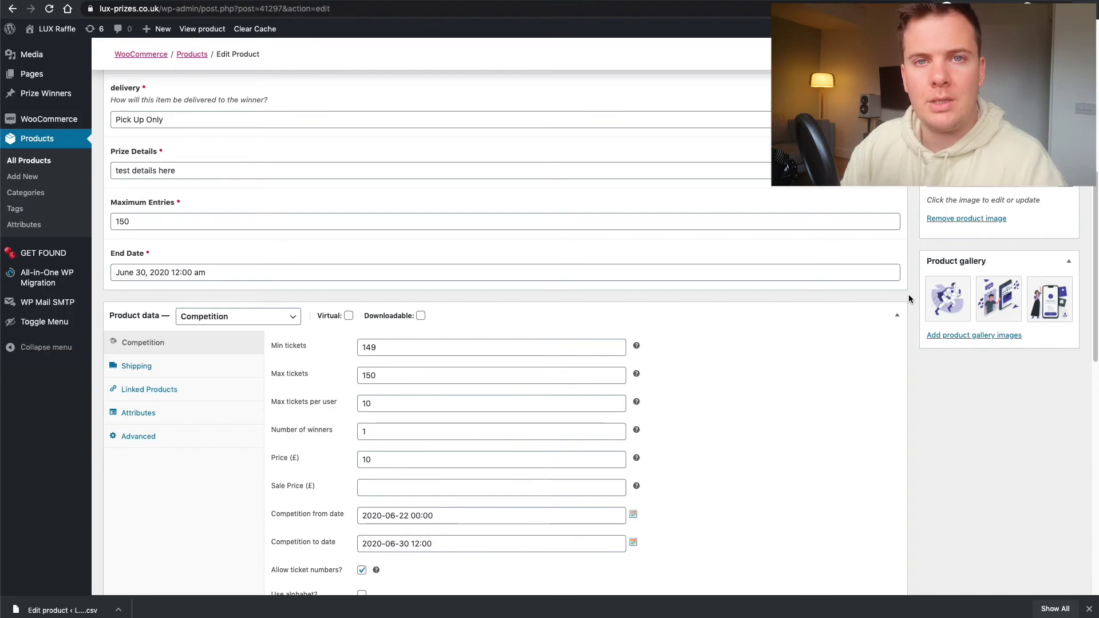
scroll(906, 295, up, 3)
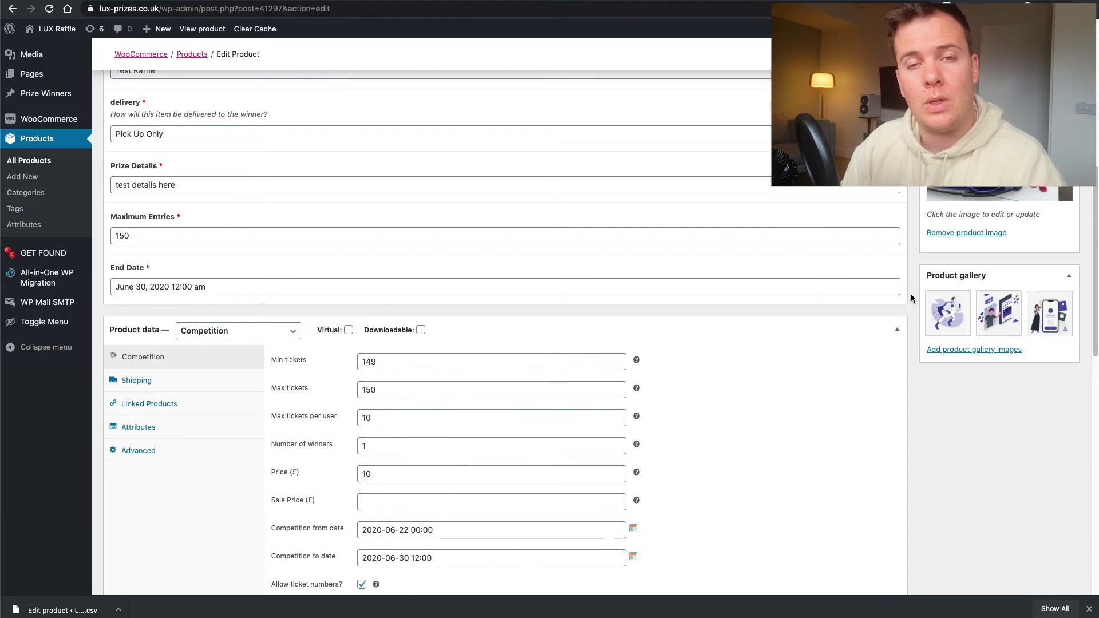
scroll(903, 296, up, 3)
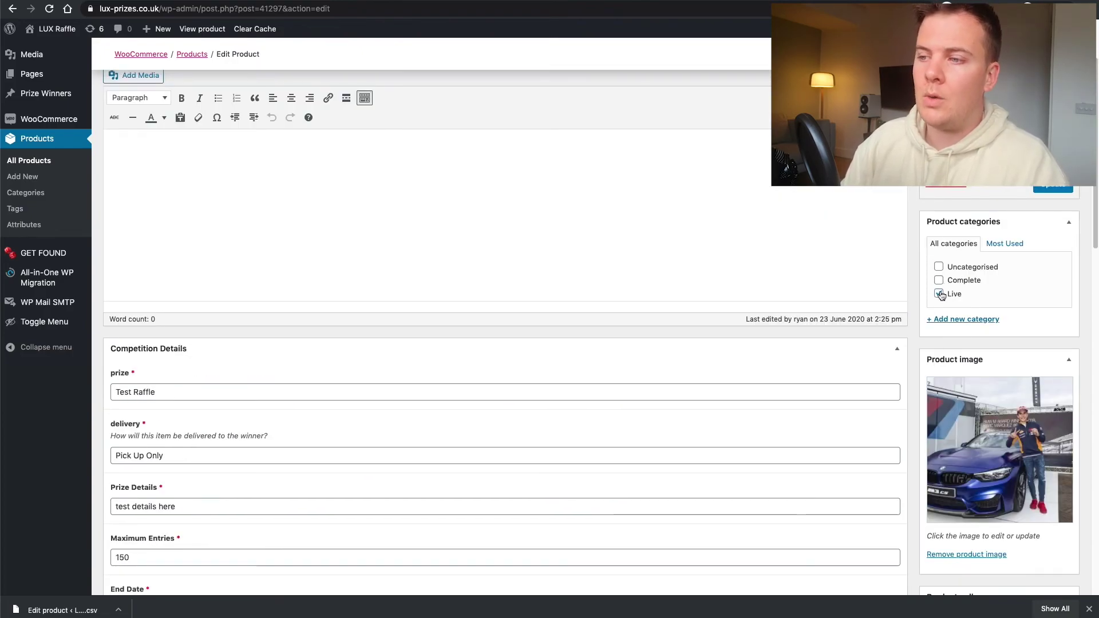
- Switch Test Raffle's category from Live to Complete, update it, and visit the LUX Raffle homepage
click(938, 280)
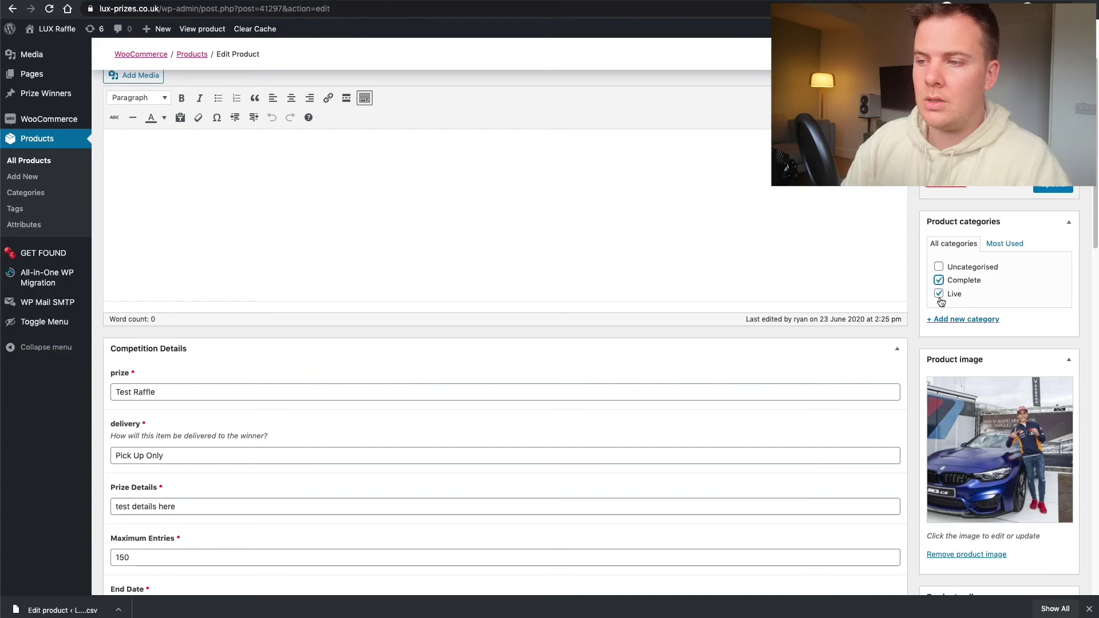
click(938, 293)
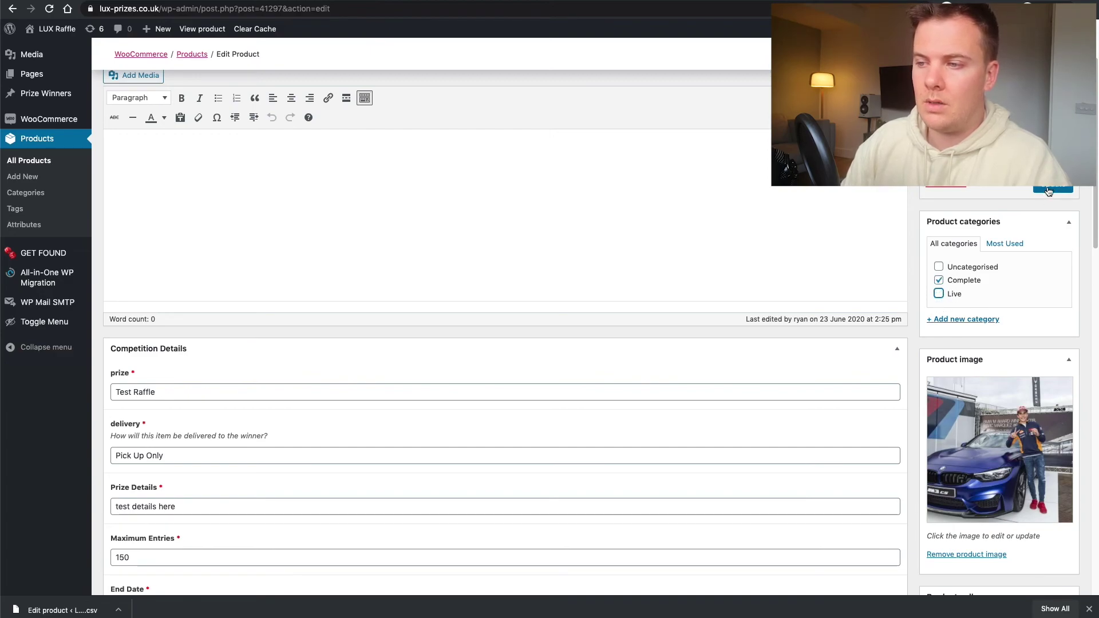
click(1048, 191)
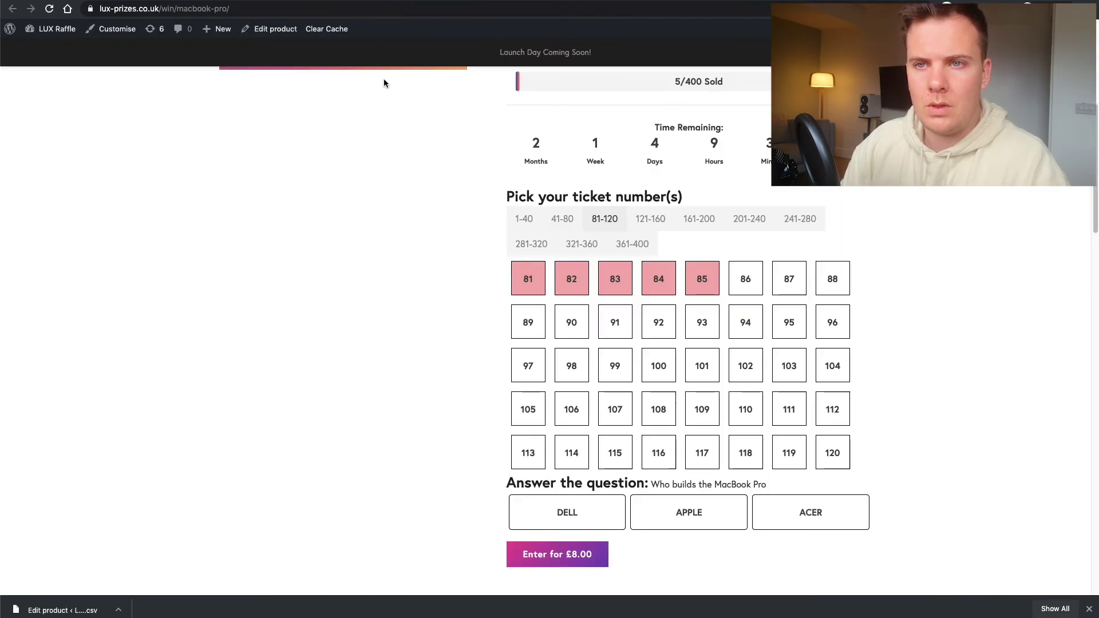
scroll(384, 83, up, 8)
click(280, 77)
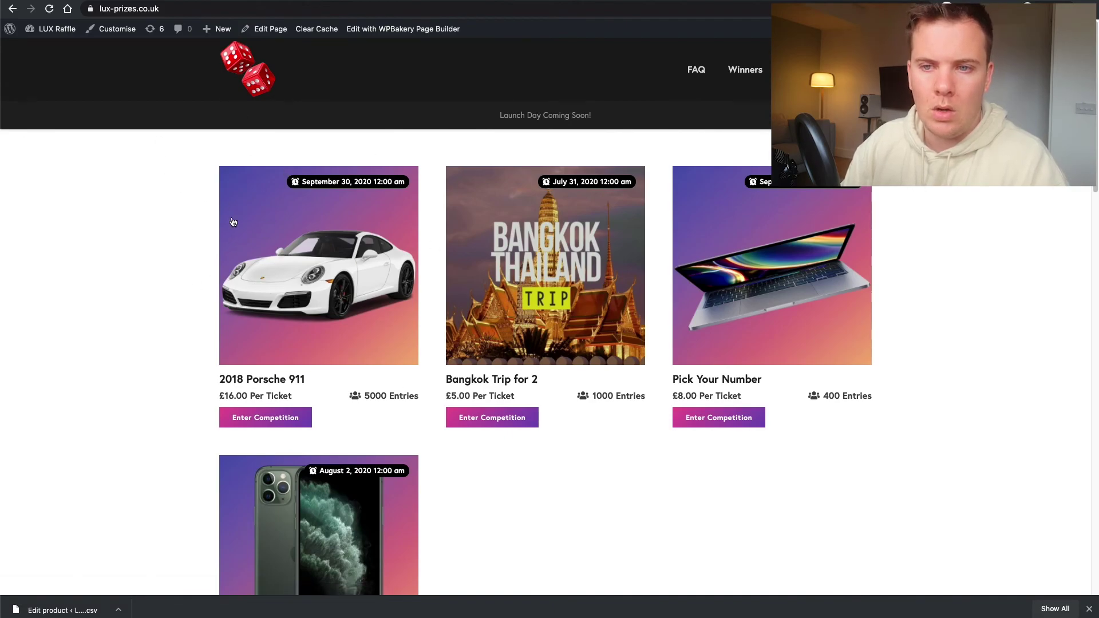
scroll(236, 198, down, 3)
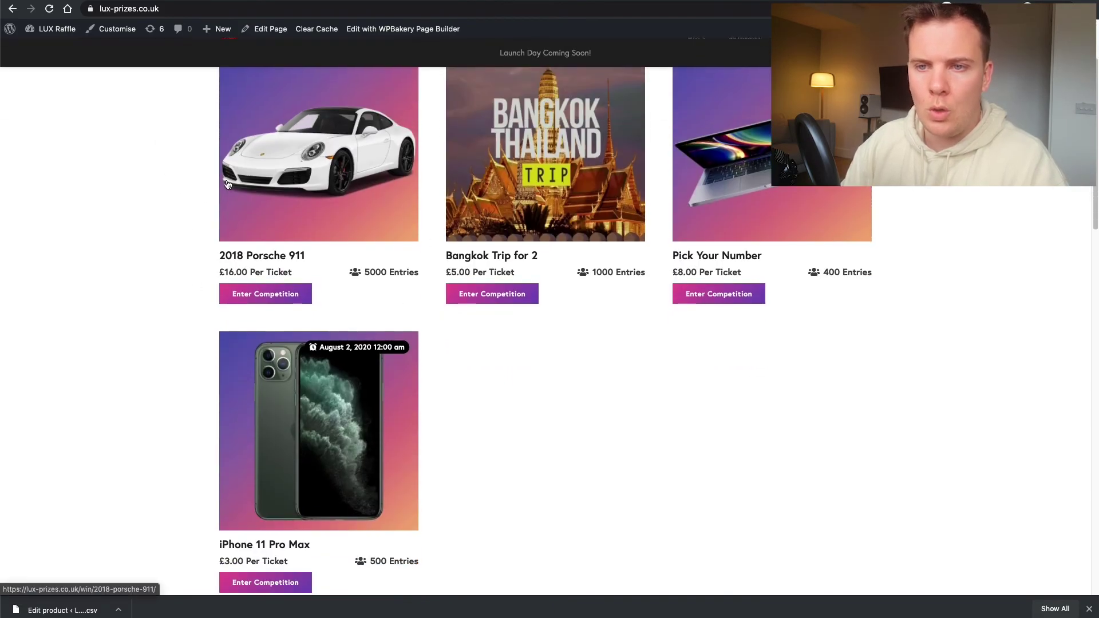
scroll(236, 197, down, 5)
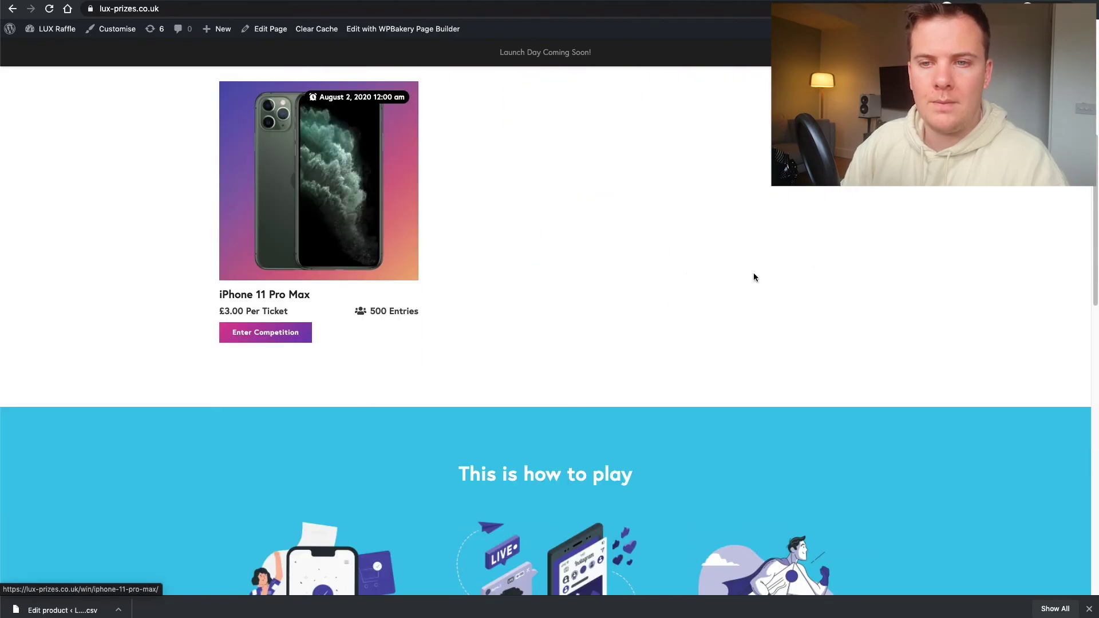
scroll(753, 277, up, 8)
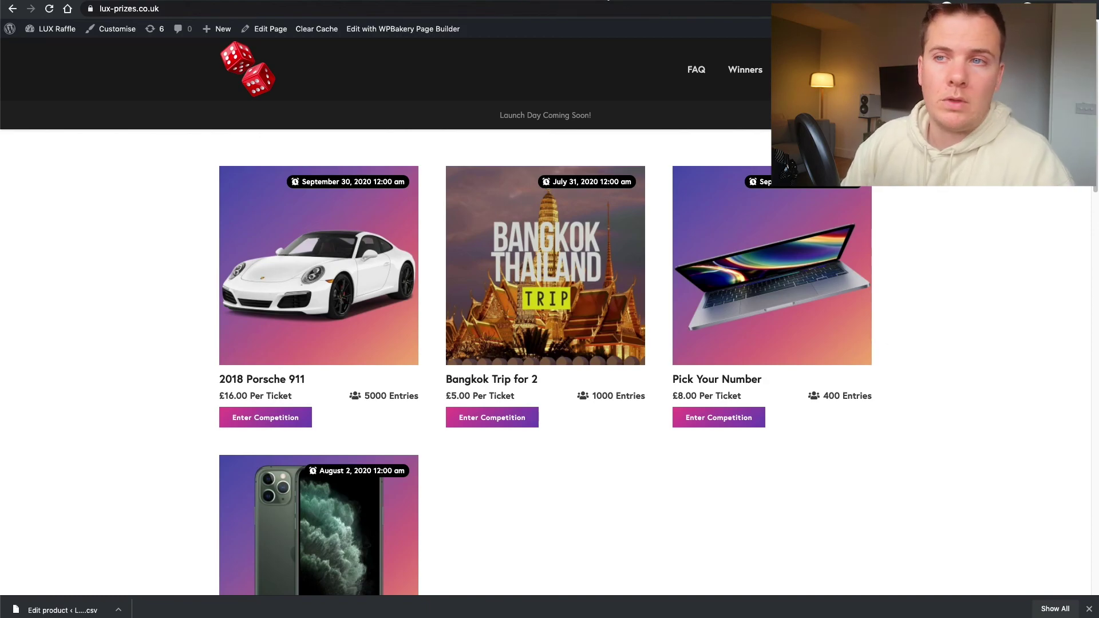
key(super+shift+n)
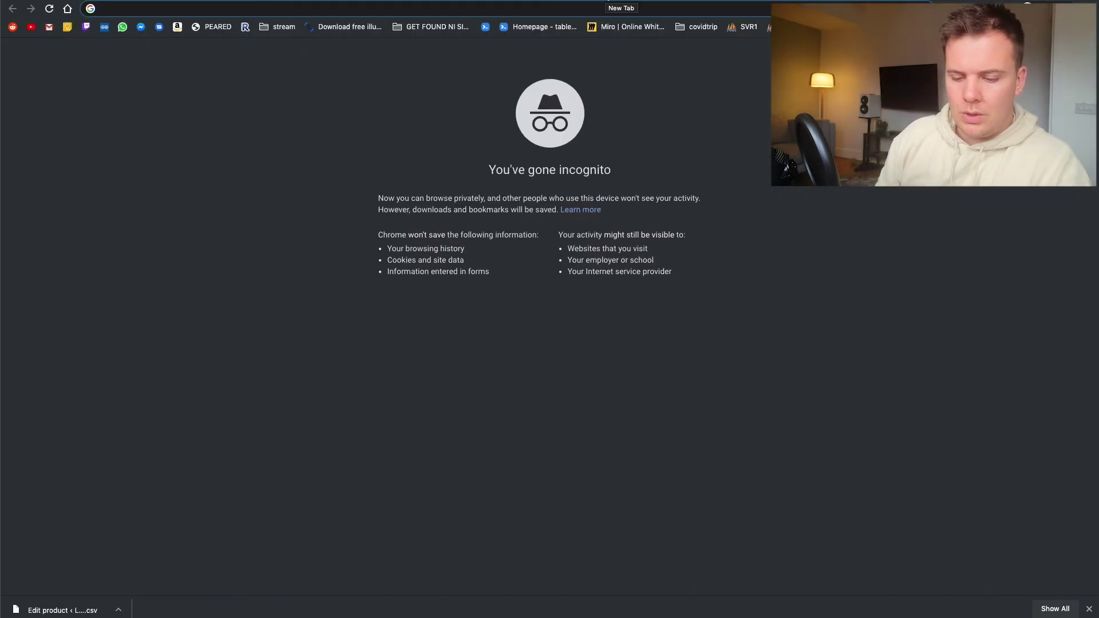
- Search Google for 'number generator'
text(google nu)
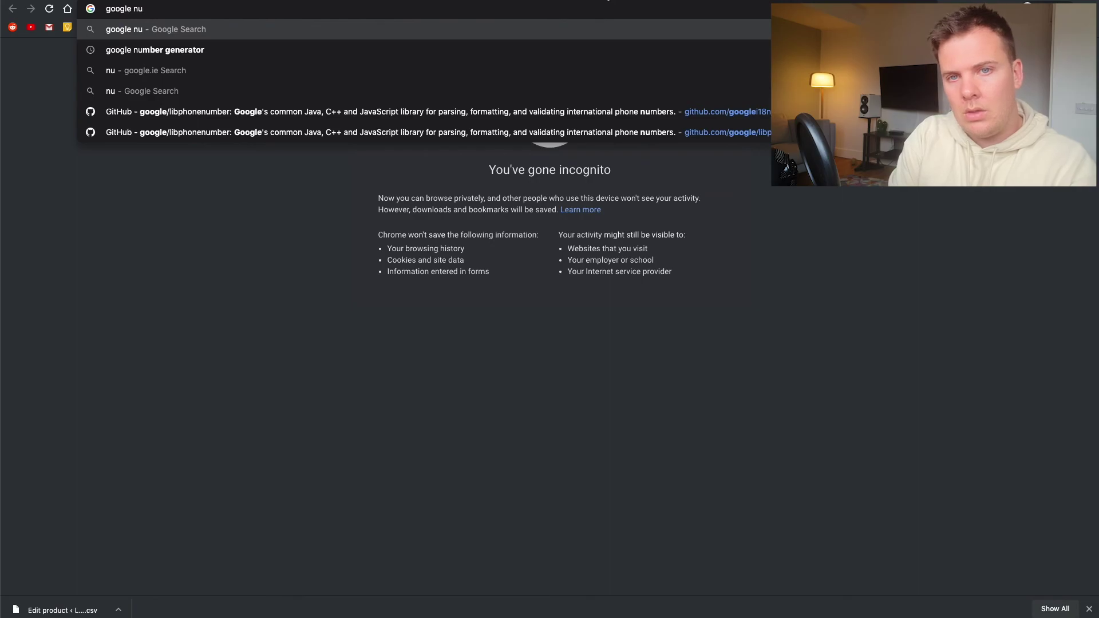
key(Down)
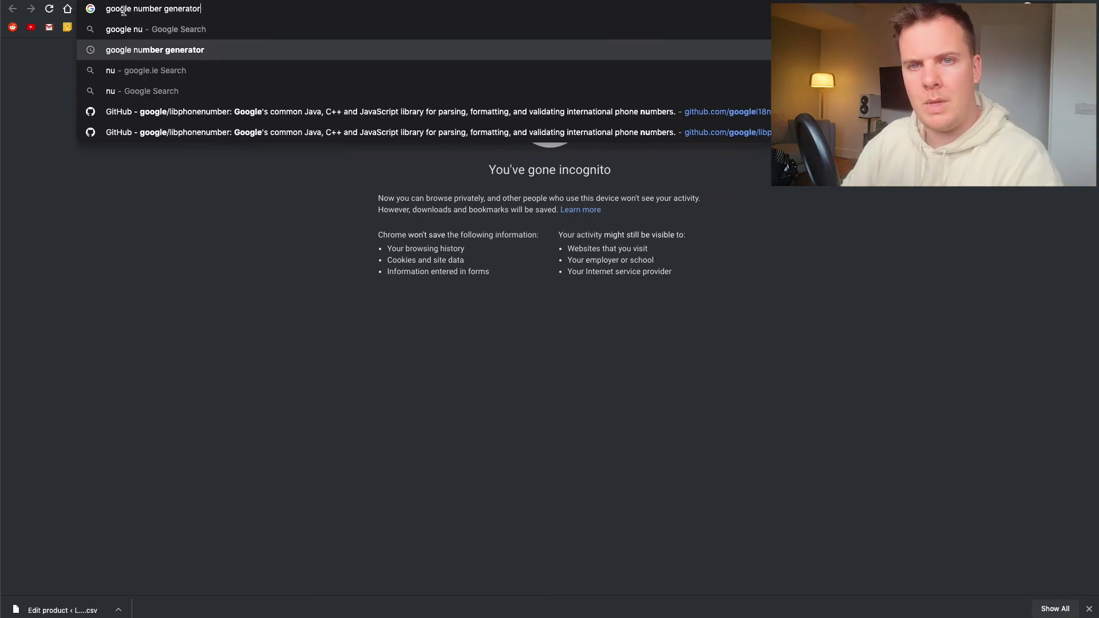
double_click(125, 10)
key(BackSpace)
key(Return)
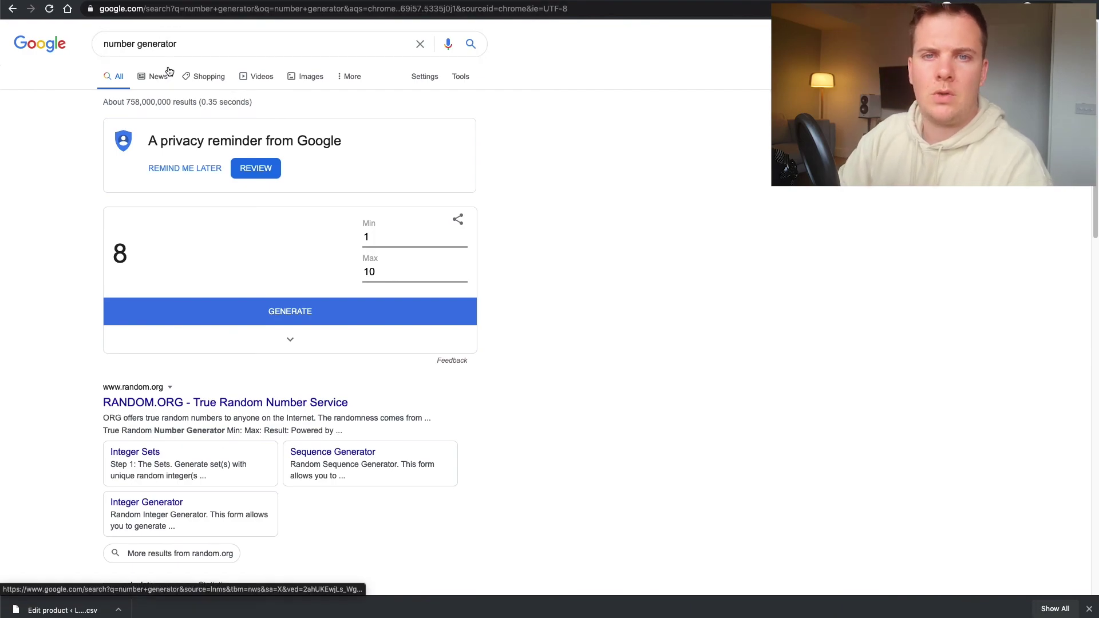
- Set the number generator's range to Min 1 and Max 150
click(380, 240)
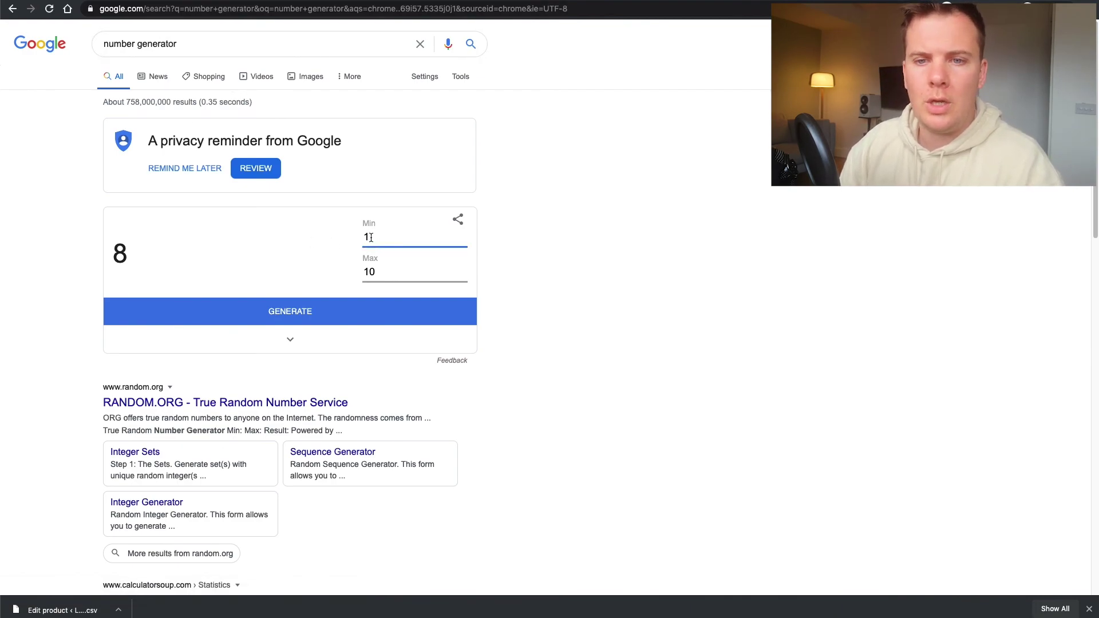
double_click(380, 239)
text(1)
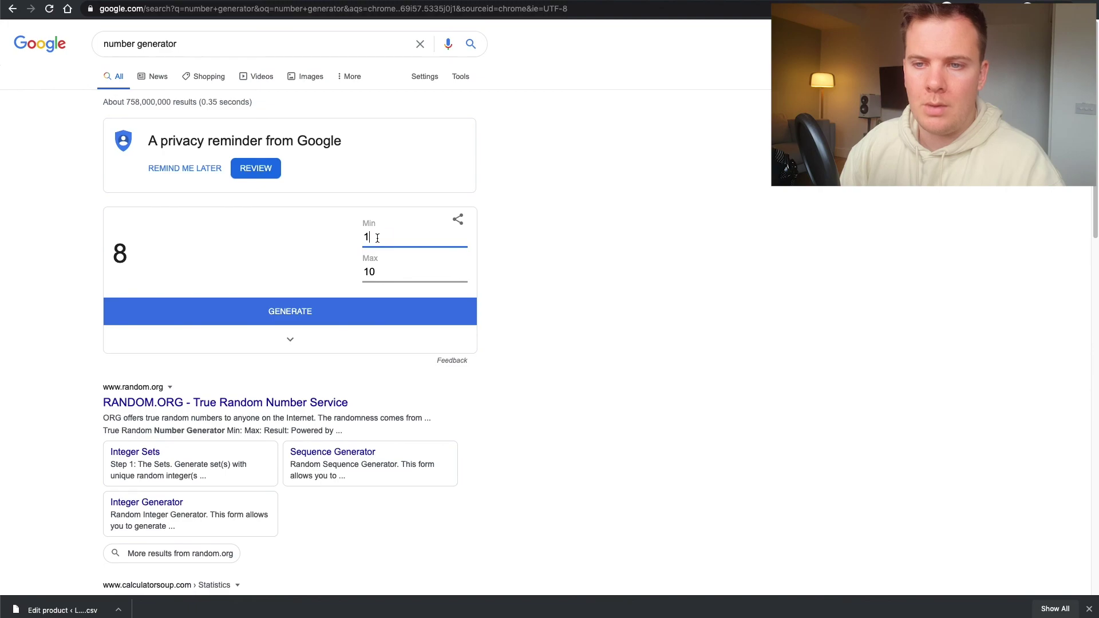
click(388, 276)
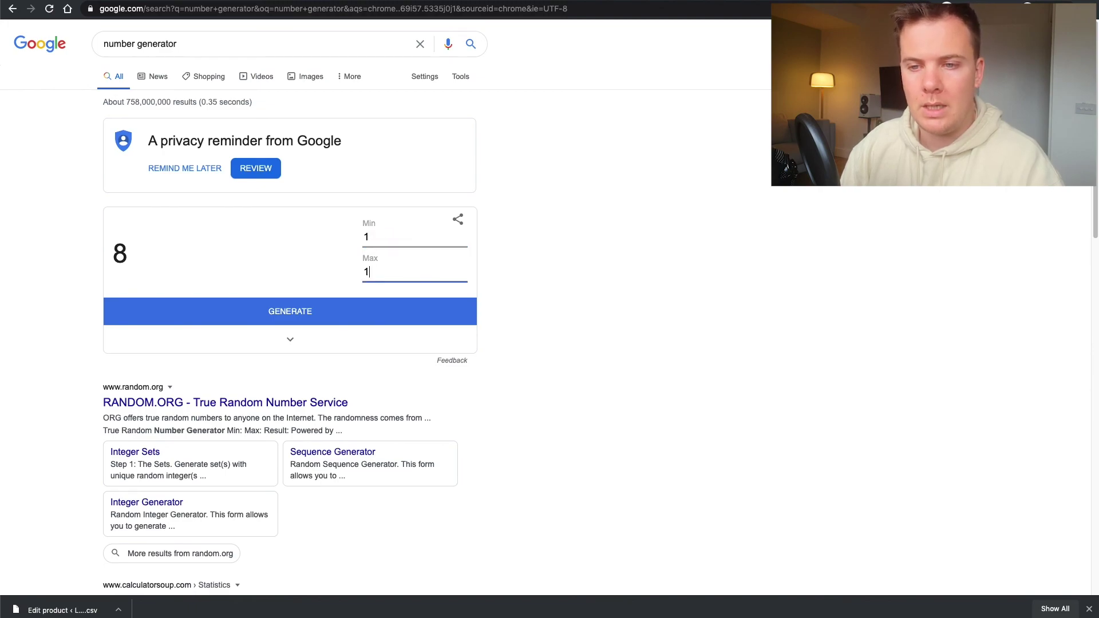
text(0)
click(497, 269)
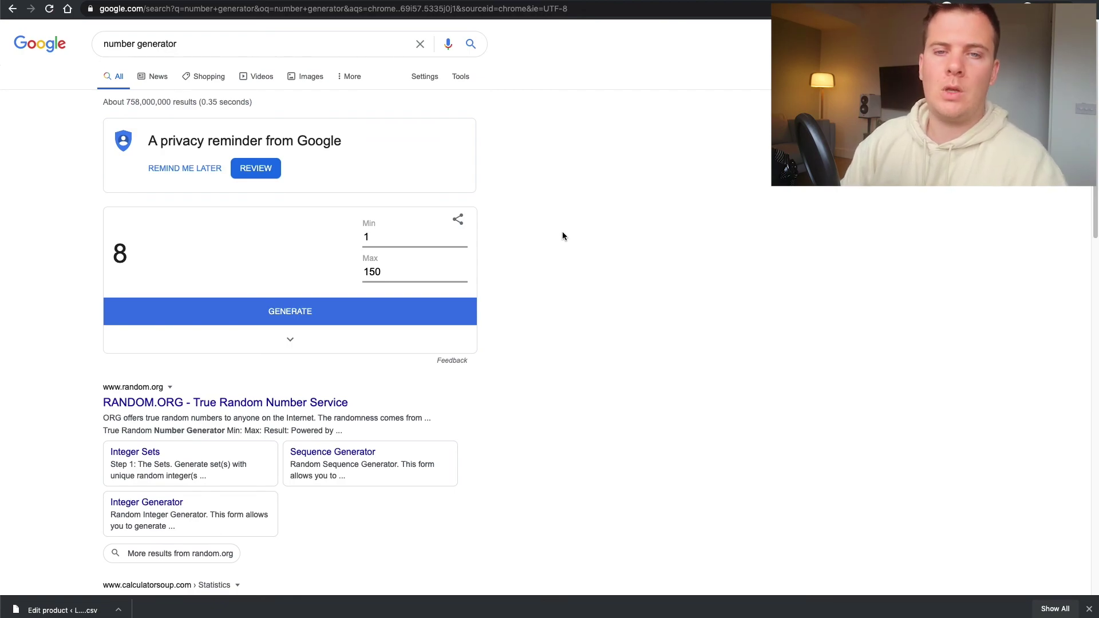
- Generate random numbers until the winning ticket, 50, is drawn
click(300, 316)
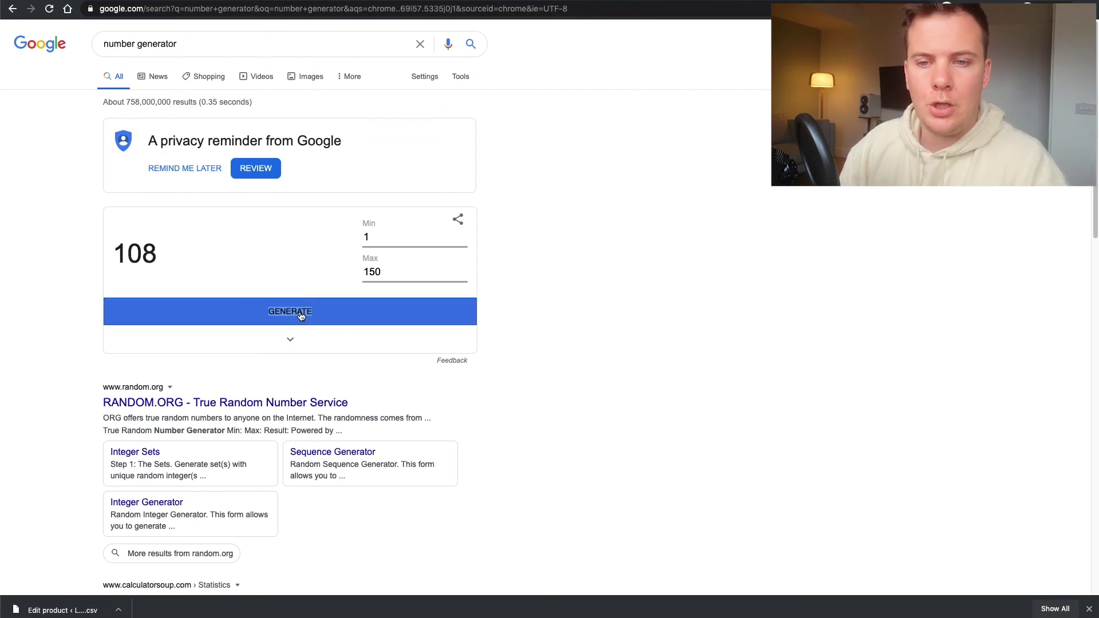
click(300, 316)
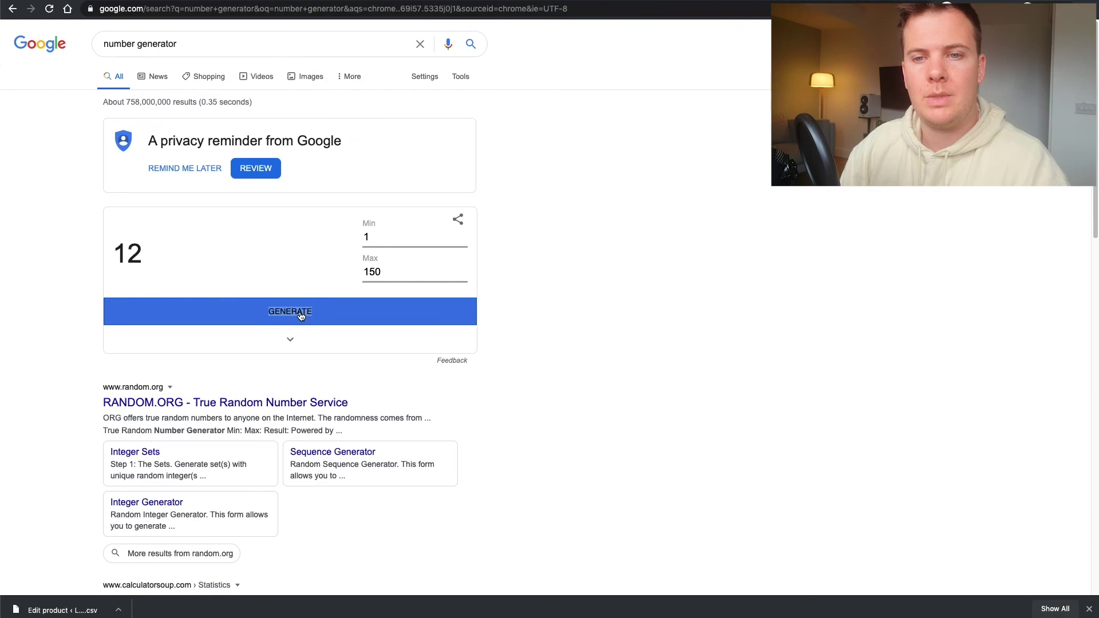
click(300, 315)
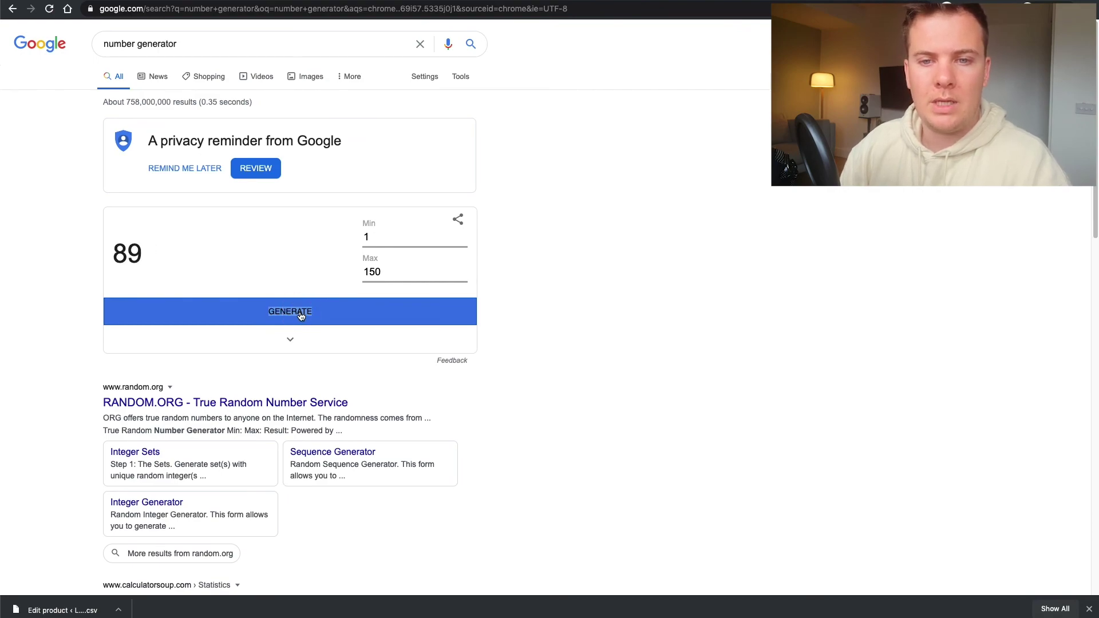
click(562, 297)
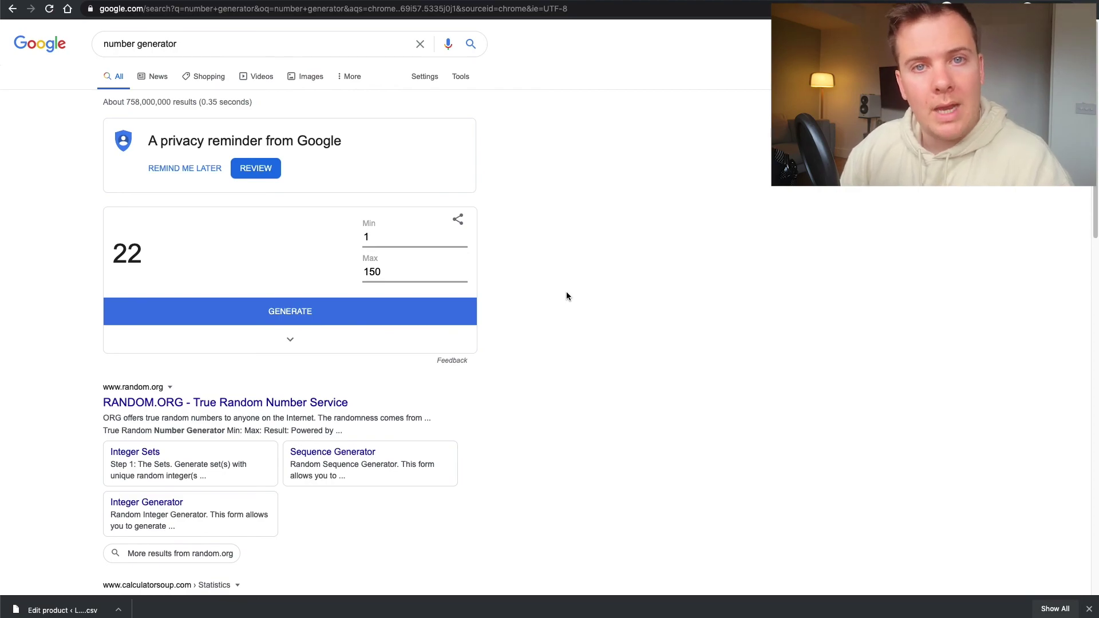
click(304, 315)
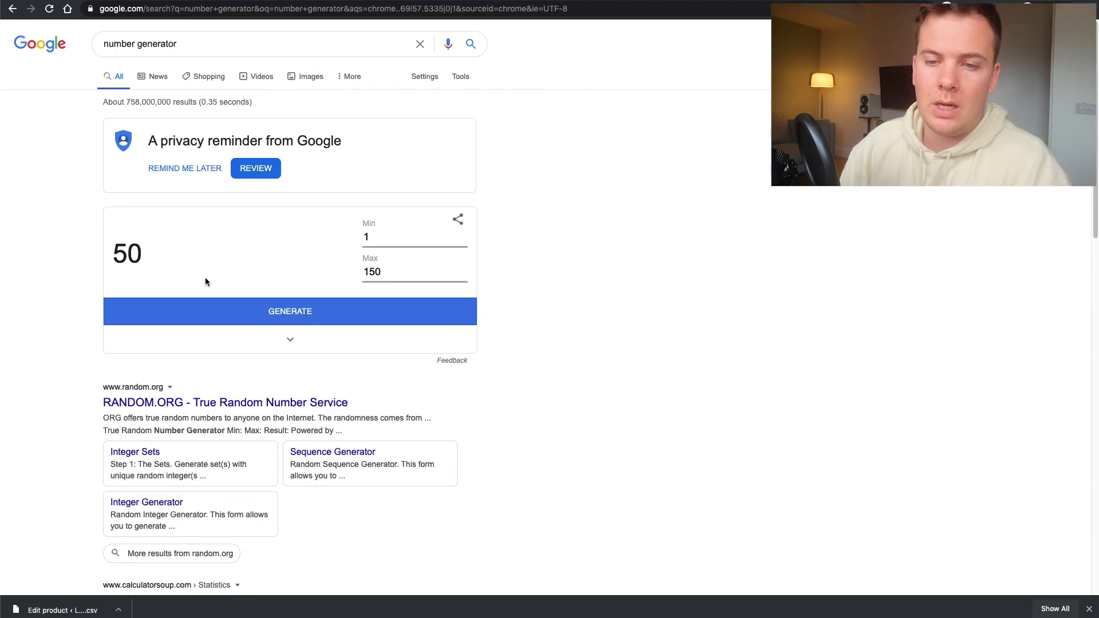